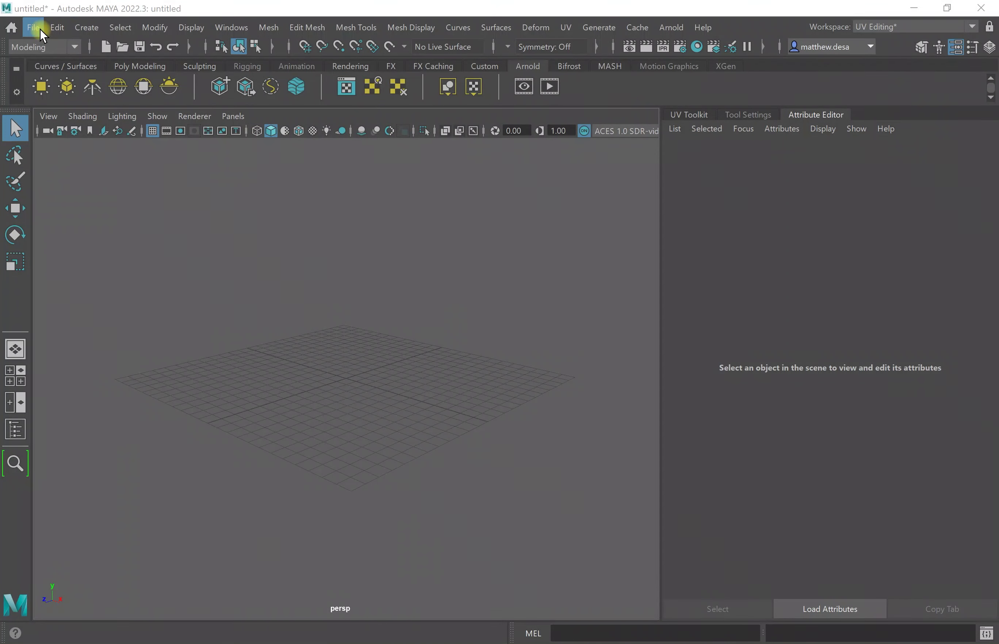
- Import Cubes.obj from the Desktop's Cubes1 folder into the scene
{"action": "left_click", "coordinate": [40, 28]}
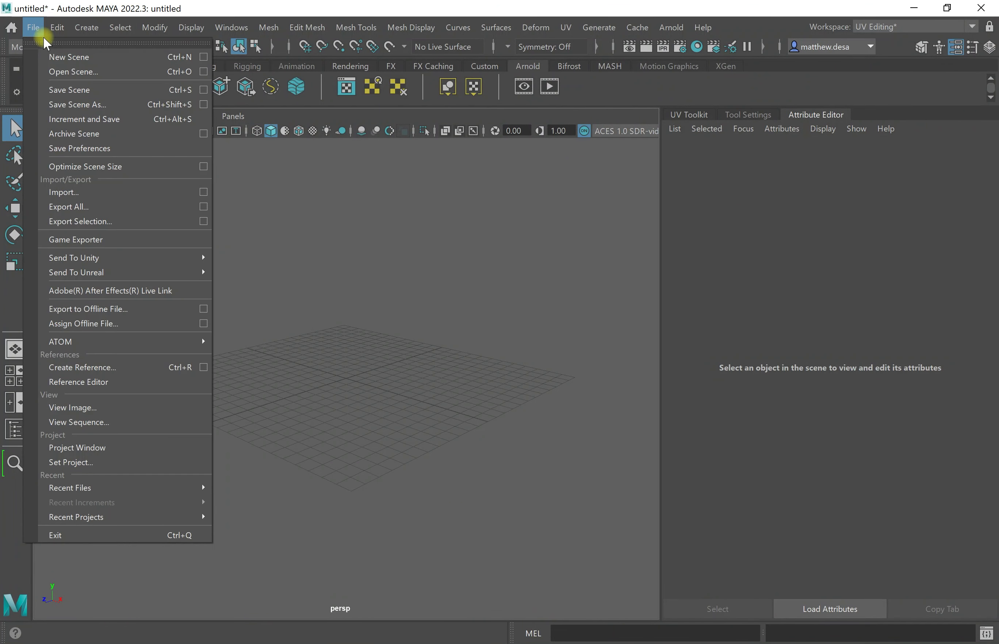
{"action": "left_click", "coordinate": [108, 193]}
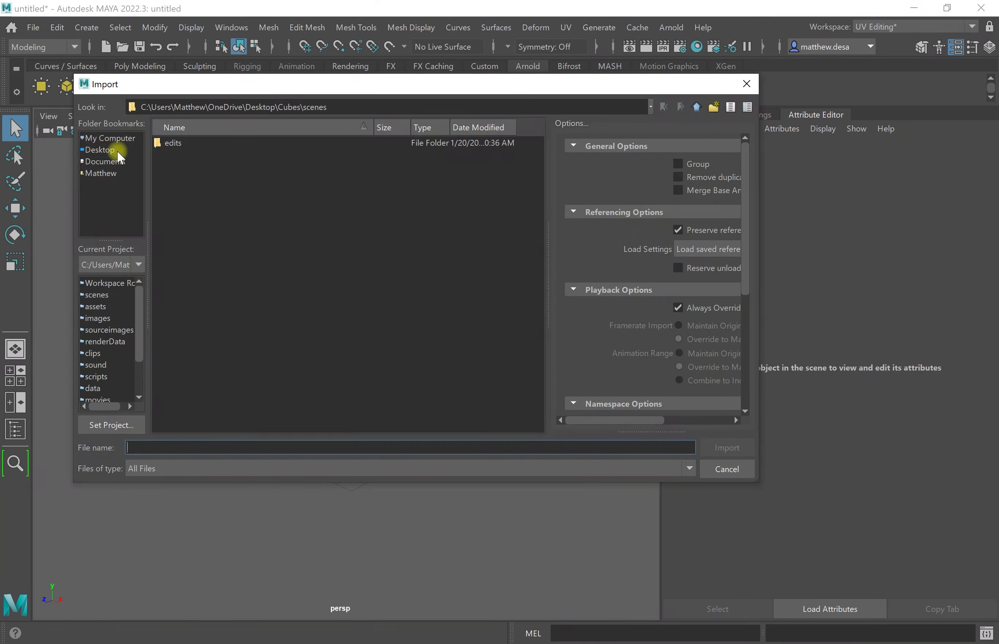
{"action": "left_click", "coordinate": [103, 151]}
{"action": "double_click", "coordinate": [176, 155]}
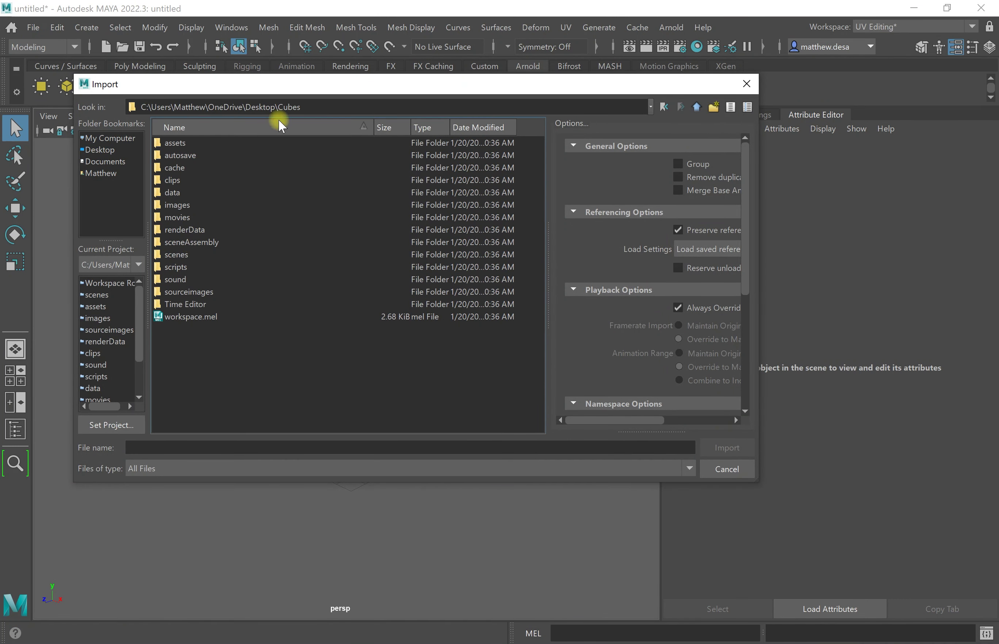
{"action": "left_click", "coordinate": [697, 107]}
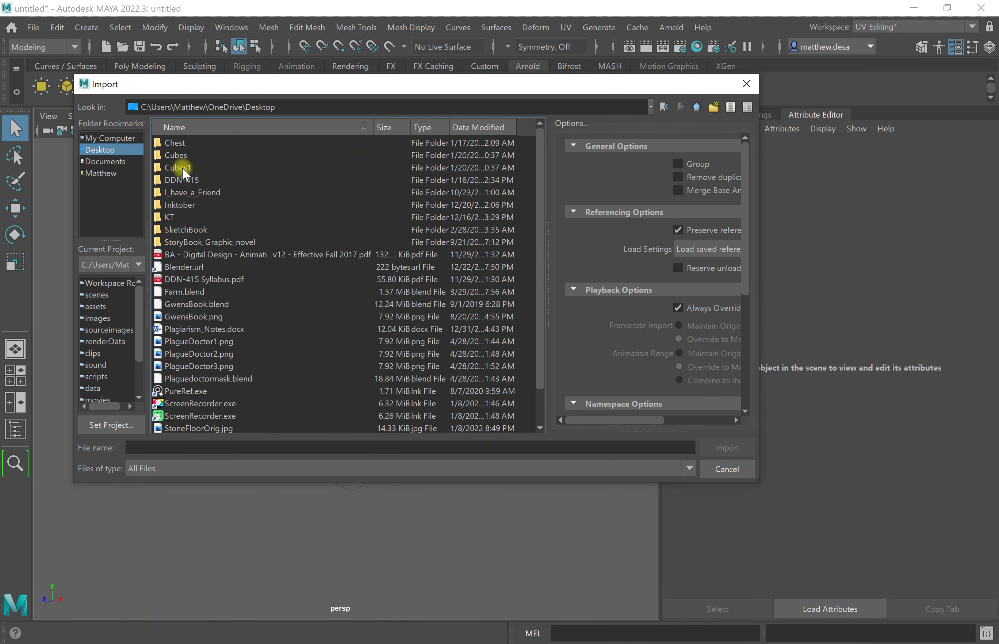
{"action": "double_click", "coordinate": [180, 168]}
{"action": "left_click", "coordinate": [185, 168]}
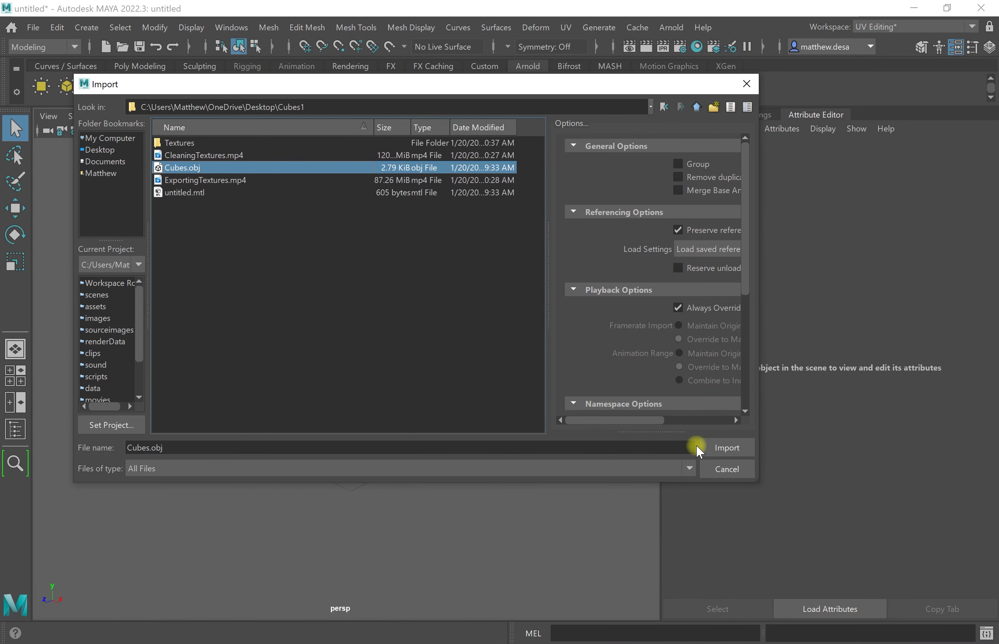
{"action": "left_click", "coordinate": [722, 448]}
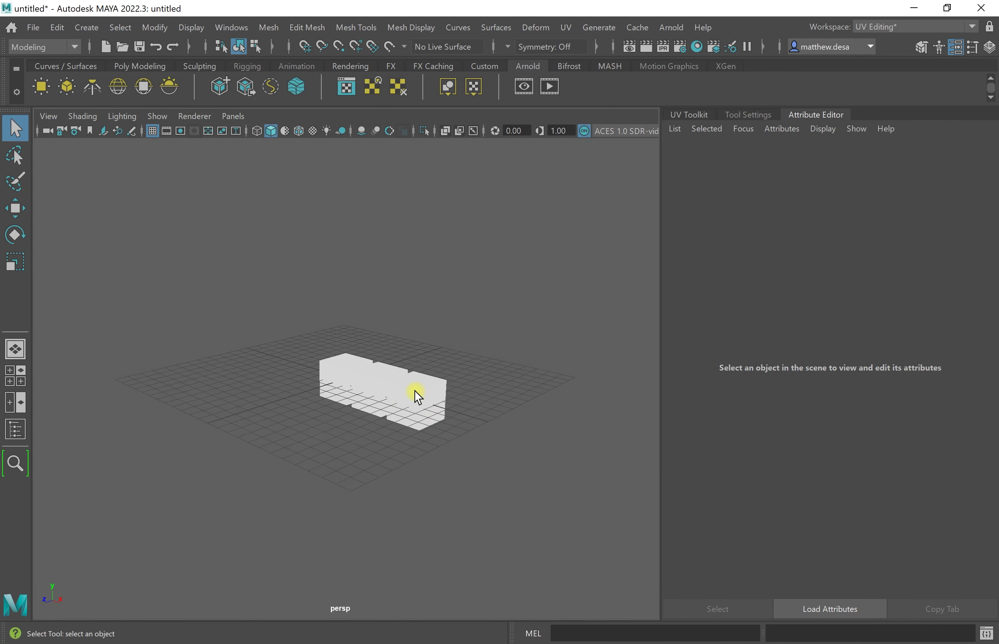
- Create a polygon plane behind the cubes and scale it up into a large floor
{"action": "left_click", "coordinate": [417, 395]}
{"action": "left_click_drag", "start_coordinate": [352, 471], "coordinate": [364, 437], "text": "alt"}
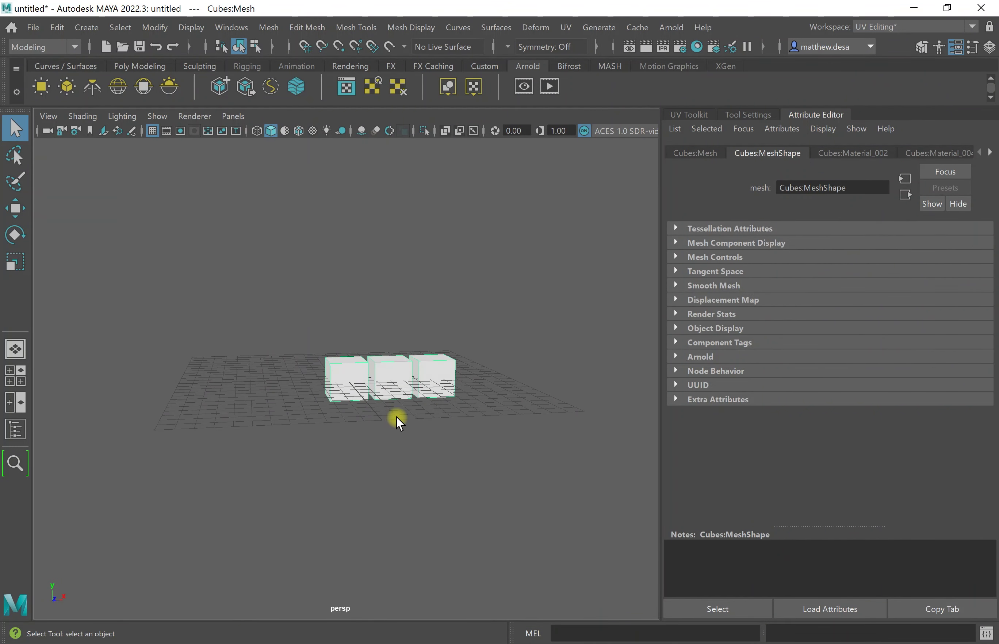
{"action": "key", "text": "f"}
{"action": "scroll", "coordinate": [396, 417], "scroll_direction": "down", "scroll_amount": 5}
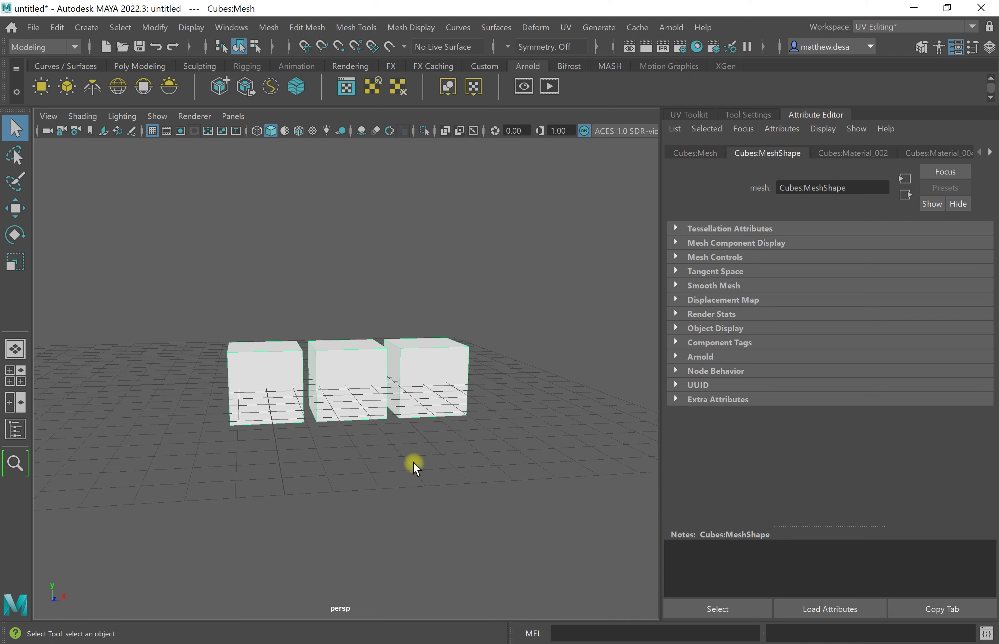
{"action": "right_click_drag", "start_coordinate": [413, 462], "coordinate": [414, 274], "text": "shift"}
{"action": "left_click", "coordinate": [473, 308]}
{"action": "right_click_drag", "start_coordinate": [497, 335], "coordinate": [436, 311], "text": "shift"}
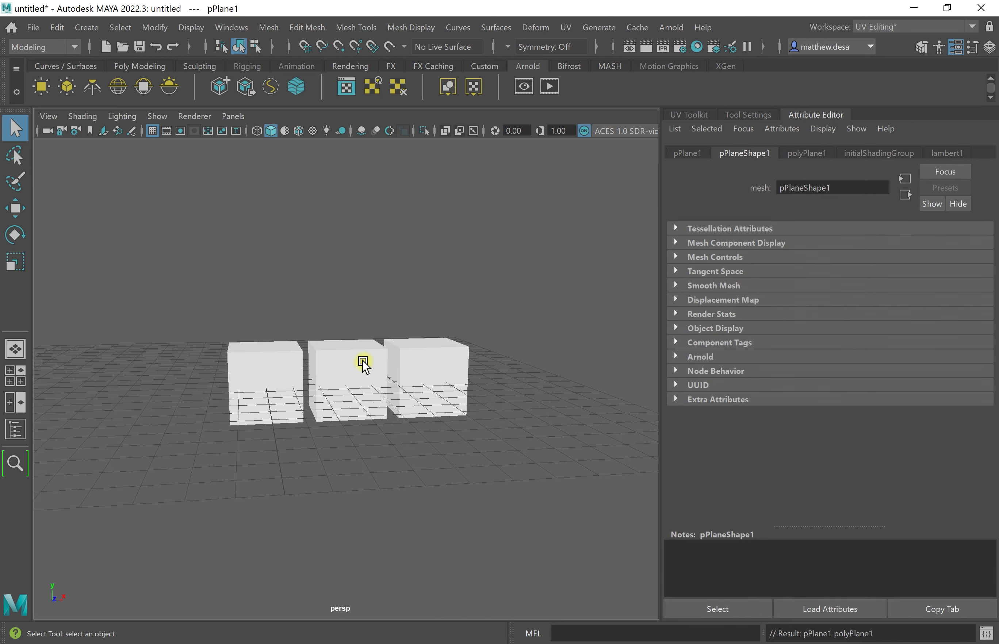
{"action": "key", "text": "w"}
{"action": "left_click", "coordinate": [806, 153]}
{"action": "key", "text": "r"}
{"action": "left_click_drag", "start_coordinate": [263, 383], "coordinate": [544, 403]}
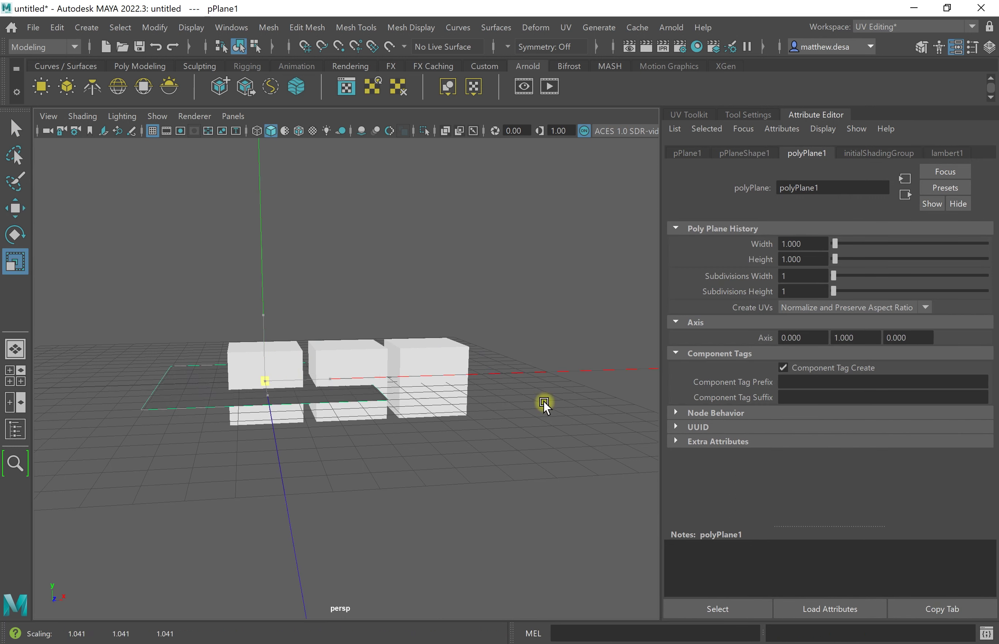
{"action": "scroll", "coordinate": [283, 373], "scroll_direction": "down", "scroll_amount": 3}
- Extrude the plane's back edge upward into a wall and bevel the floor-wall corner
{"action": "right_click_drag", "start_coordinate": [273, 259], "coordinate": [273, 221]}
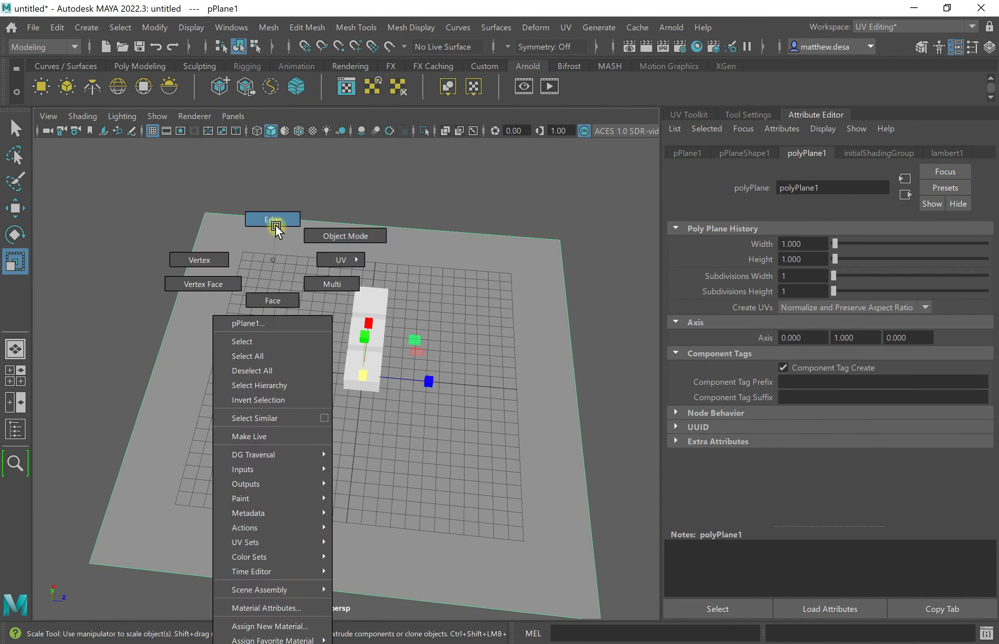
{"action": "left_click", "coordinate": [205, 257]}
{"action": "right_click_drag", "start_coordinate": [205, 256], "coordinate": [145, 335], "text": "shift"}
{"action": "left_click_drag", "start_coordinate": [145, 335], "coordinate": [145, 210]}
{"action": "left_click_drag", "start_coordinate": [145, 210], "coordinate": [378, 294], "text": "alt"}
{"action": "right_click_drag", "start_coordinate": [581, 289], "coordinate": [621, 290], "text": "shift"}
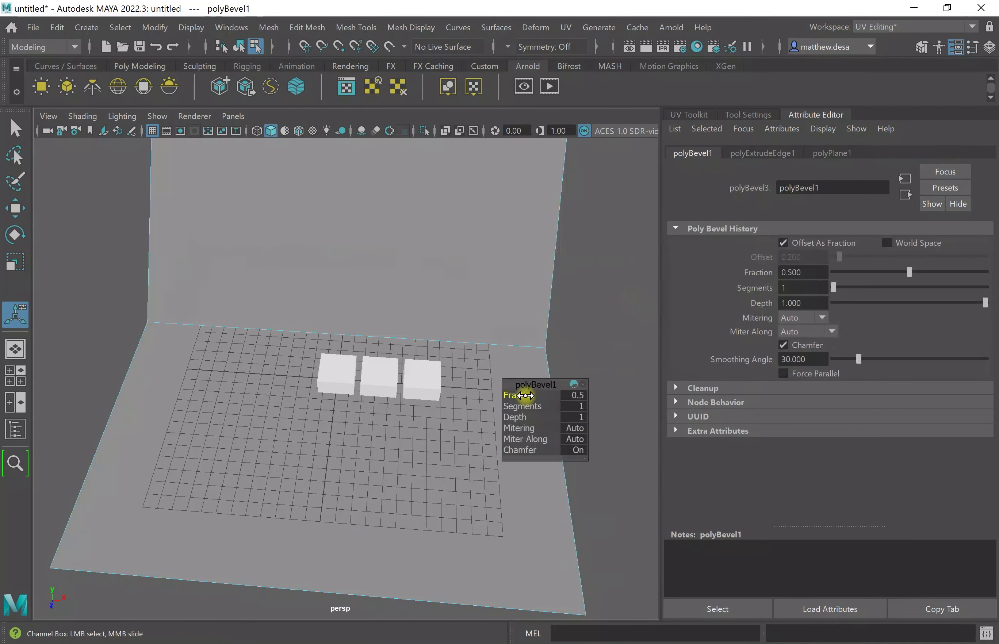
- Soften the backdrop plane's edges through Mesh Display for a smooth curve
{"action": "left_click", "coordinate": [544, 362]}
{"action": "left_click", "coordinate": [452, 245]}
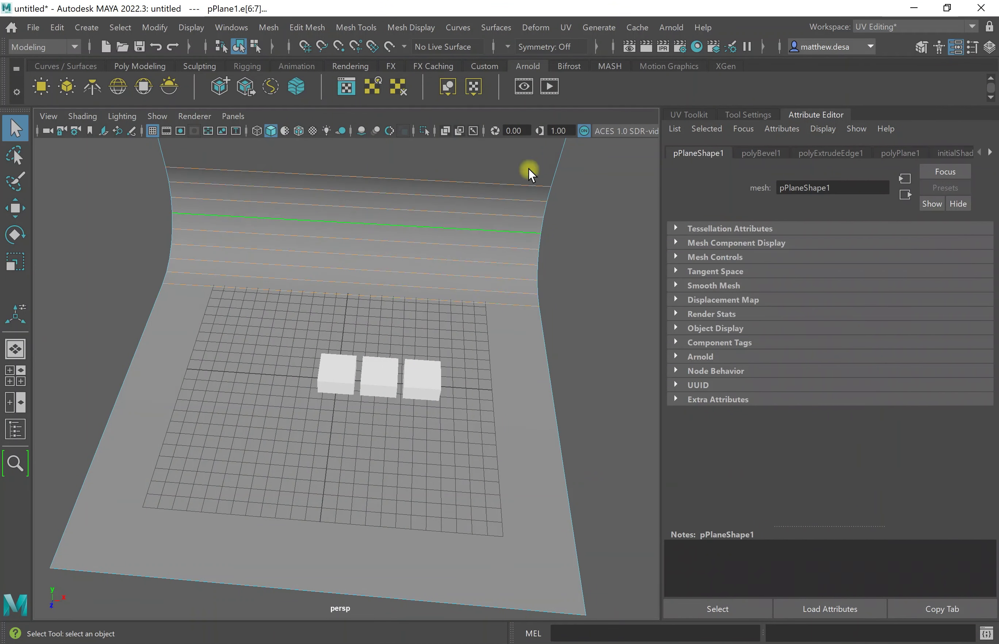
{"action": "right_click_drag", "start_coordinate": [456, 235], "coordinate": [529, 212]}
{"action": "left_click_drag", "start_coordinate": [530, 212], "coordinate": [522, 352], "text": "alt"}
{"action": "left_click", "coordinate": [521, 352]}
{"action": "left_click", "coordinate": [269, 27]}
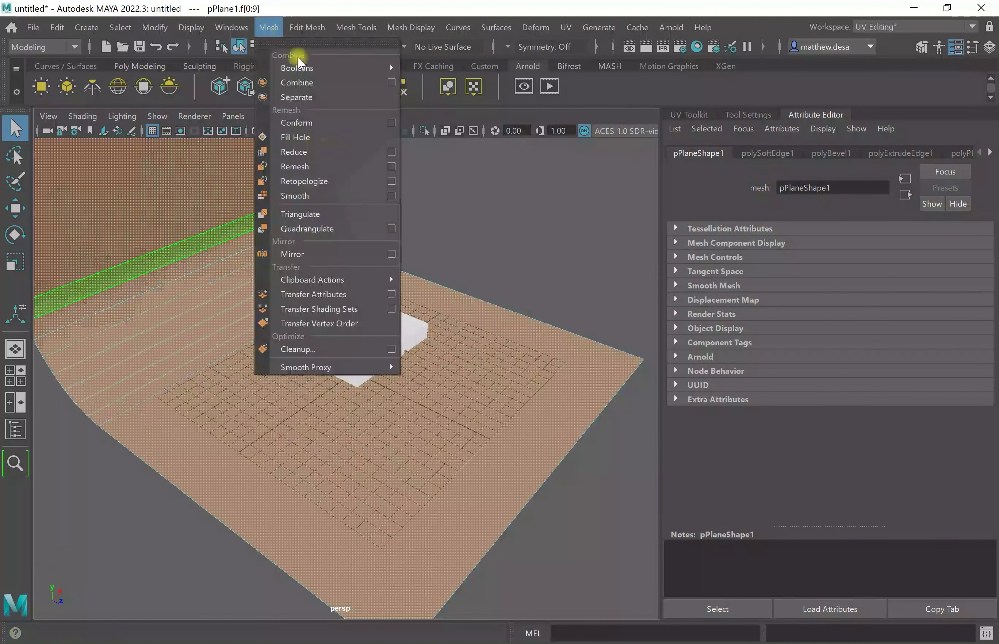
{"action": "mouse_move", "coordinate": [410, 27]}
{"action": "left_click", "coordinate": [469, 140]}
{"action": "left_click", "coordinate": [462, 235]}
{"action": "left_click_drag", "start_coordinate": [462, 235], "coordinate": [409, 353], "text": "alt"}
- Move the three cubes up in Y so they sit on the floor
{"action": "left_click", "coordinate": [409, 353]}
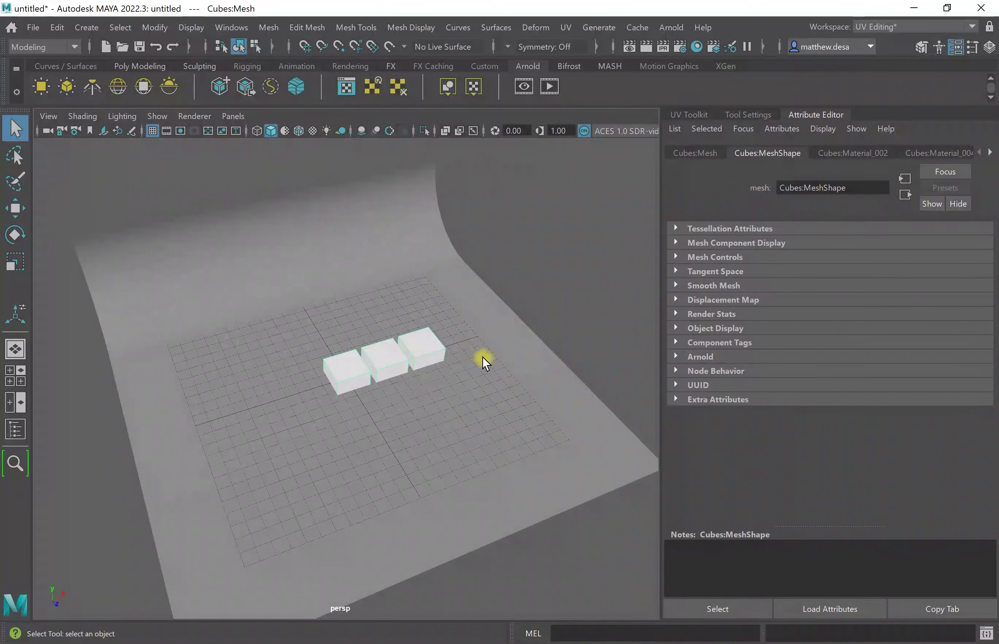
{"action": "key", "text": "w"}
{"action": "left_click_drag", "start_coordinate": [355, 328], "coordinate": [354, 313]}
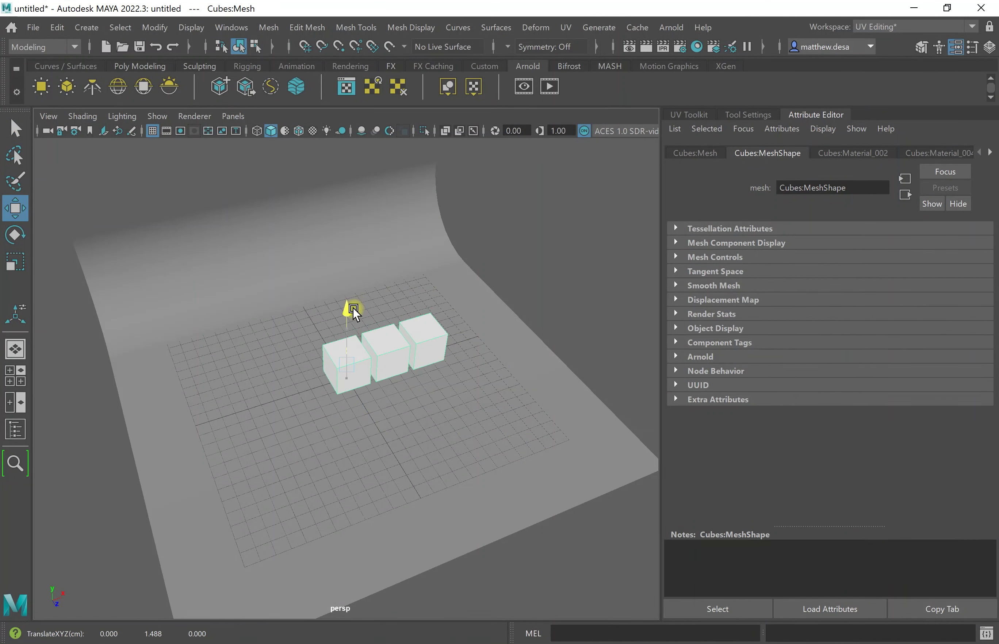
{"action": "left_click_drag", "start_coordinate": [507, 370], "coordinate": [470, 342], "text": "alt"}
{"action": "scroll", "coordinate": [470, 342], "scroll_direction": "up", "scroll_amount": 5}
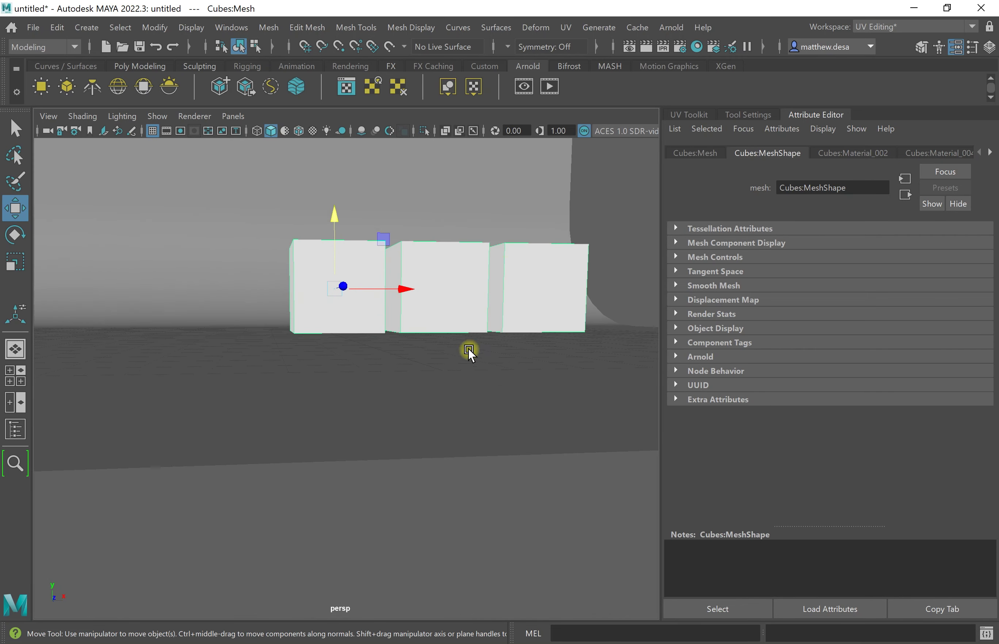
{"action": "left_click_drag", "start_coordinate": [411, 402], "coordinate": [399, 430], "text": "alt"}
- Assign a new Arnold aiStandardSurface material to the cubes and rename it Cubes1
{"action": "right_click", "coordinate": [387, 414]}
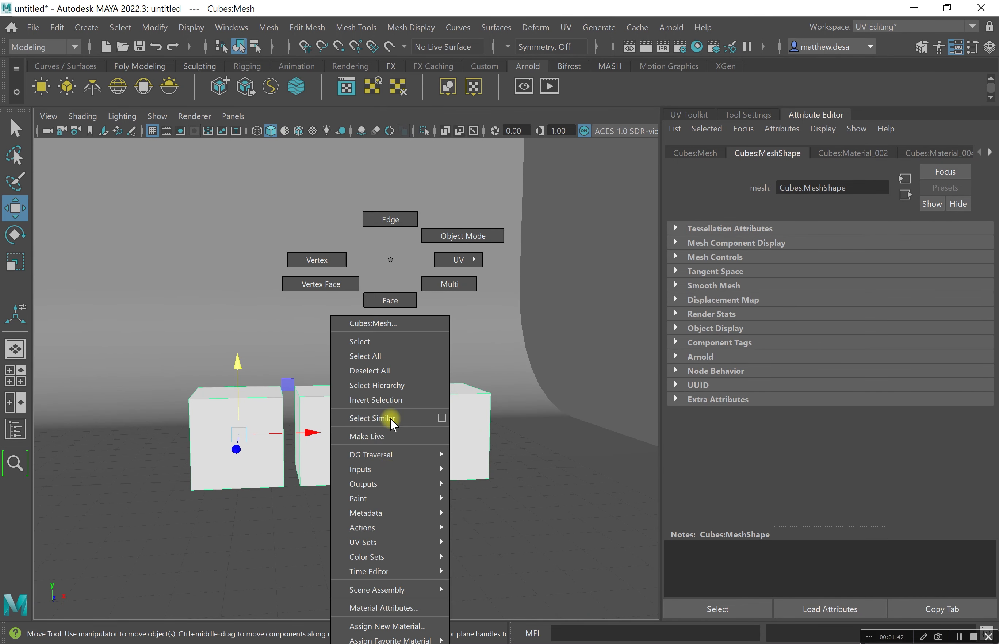
{"action": "left_click", "coordinate": [384, 626]}
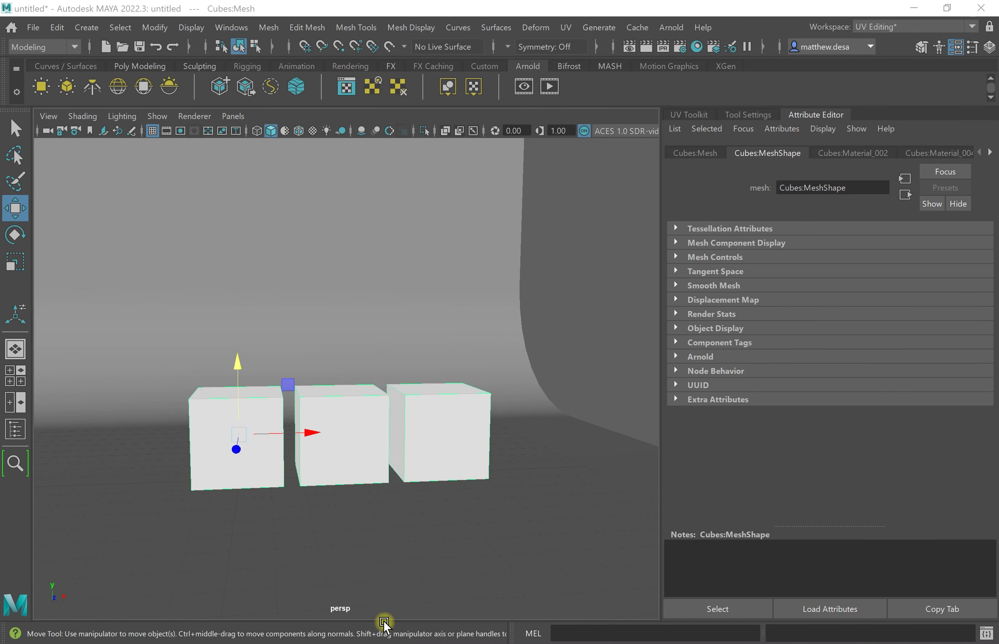
{"action": "left_click", "coordinate": [369, 349]}
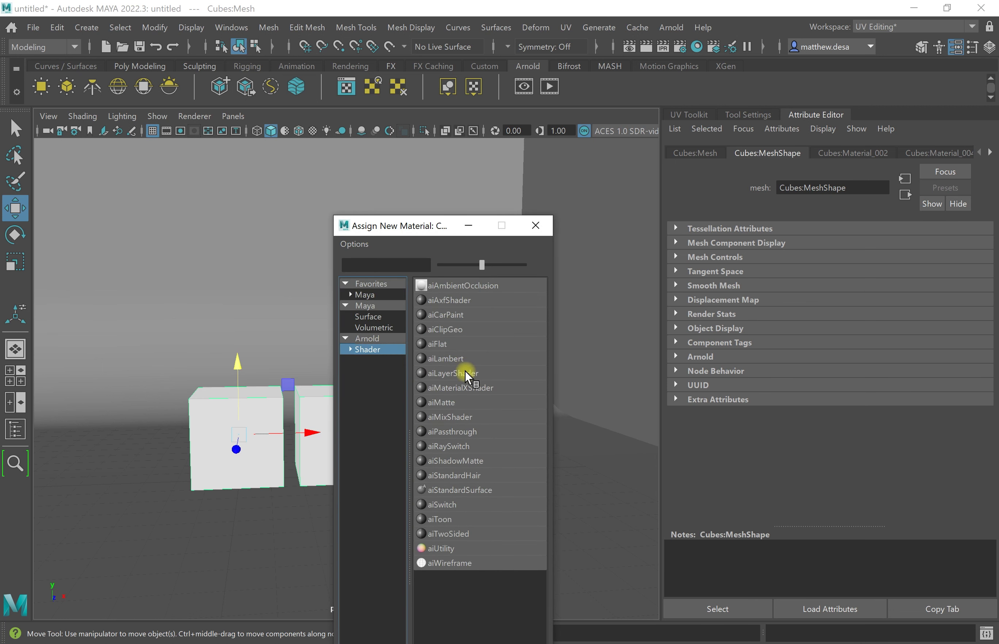
{"action": "left_click", "coordinate": [468, 490]}
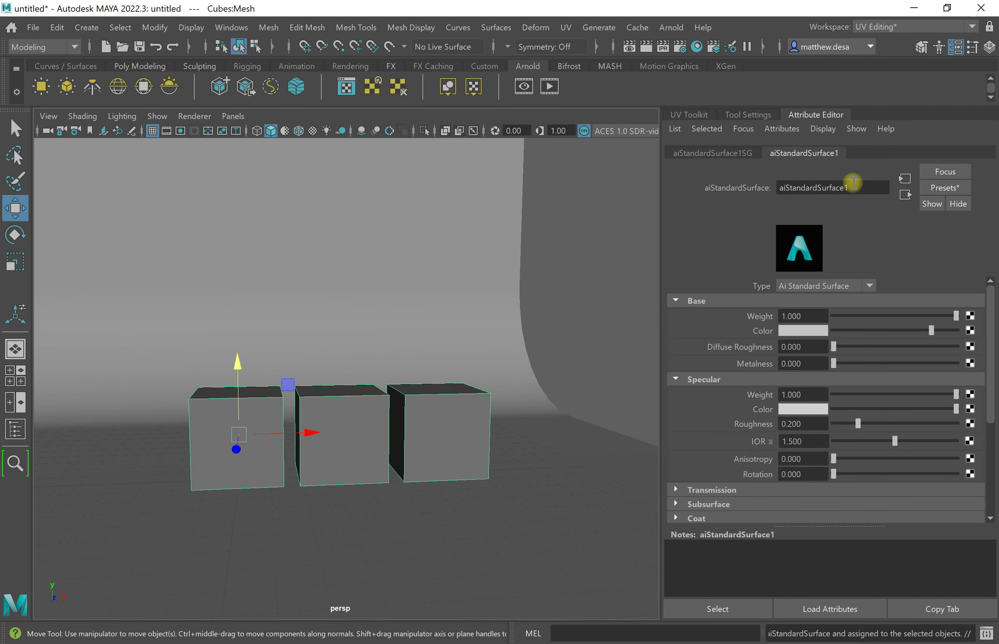
{"action": "double_click", "coordinate": [853, 183]}
{"action": "type", "text": "Cubes1"}
{"action": "key", "text": "Return"}
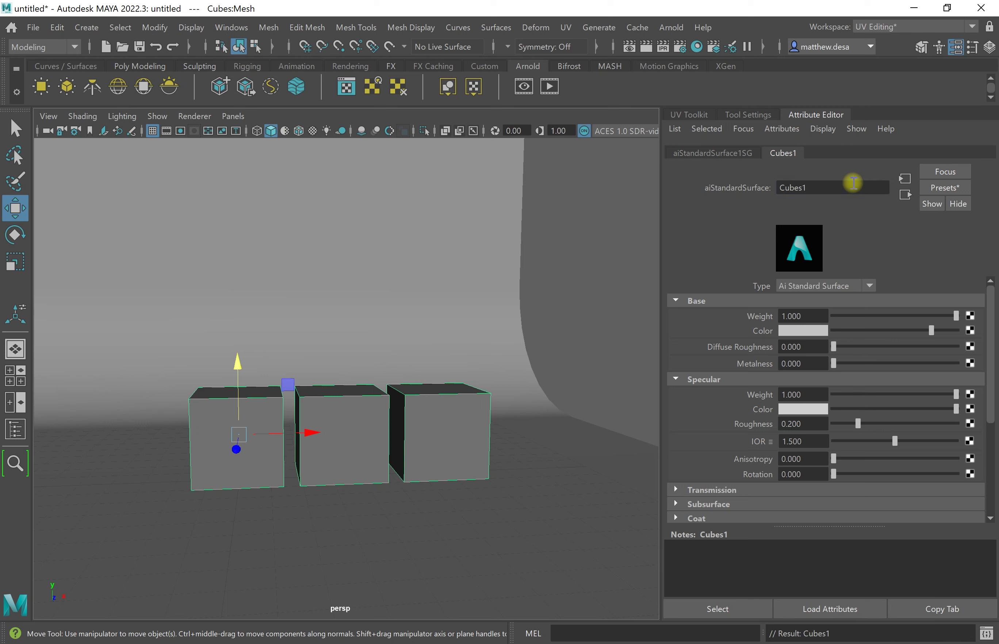
- Map CubesTextures_Color.png from Cubes1\Textures to Cubes1's base color via a file node
{"action": "left_click", "coordinate": [971, 330]}
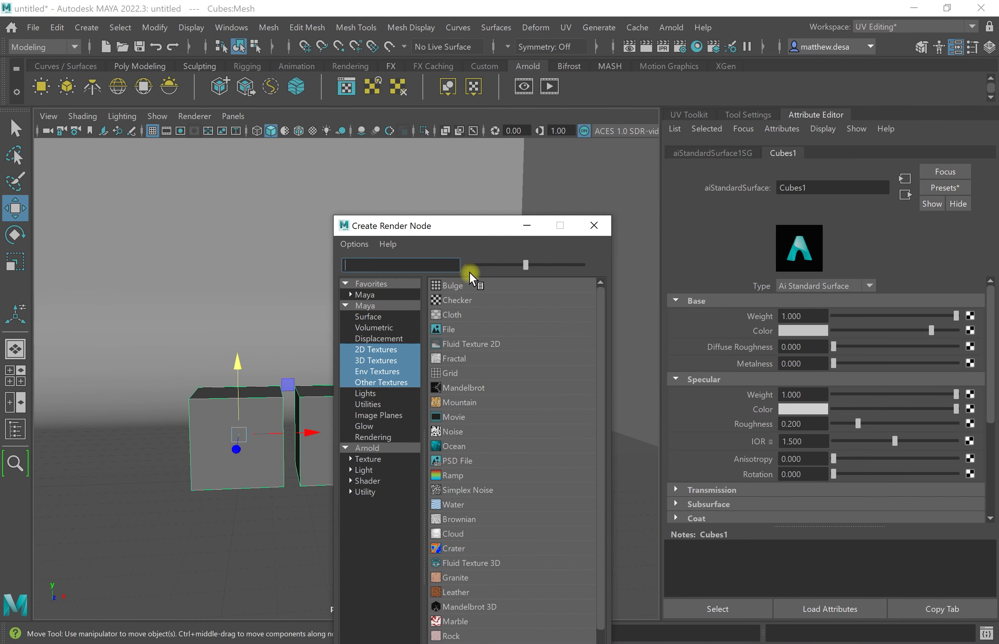
{"action": "left_click", "coordinate": [447, 328]}
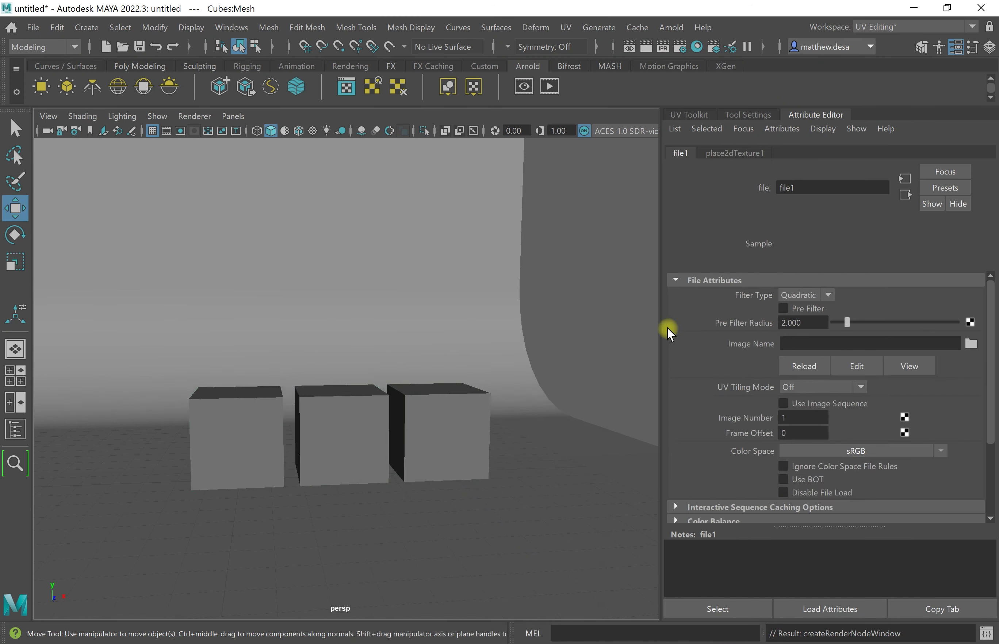
{"action": "left_click", "coordinate": [968, 344]}
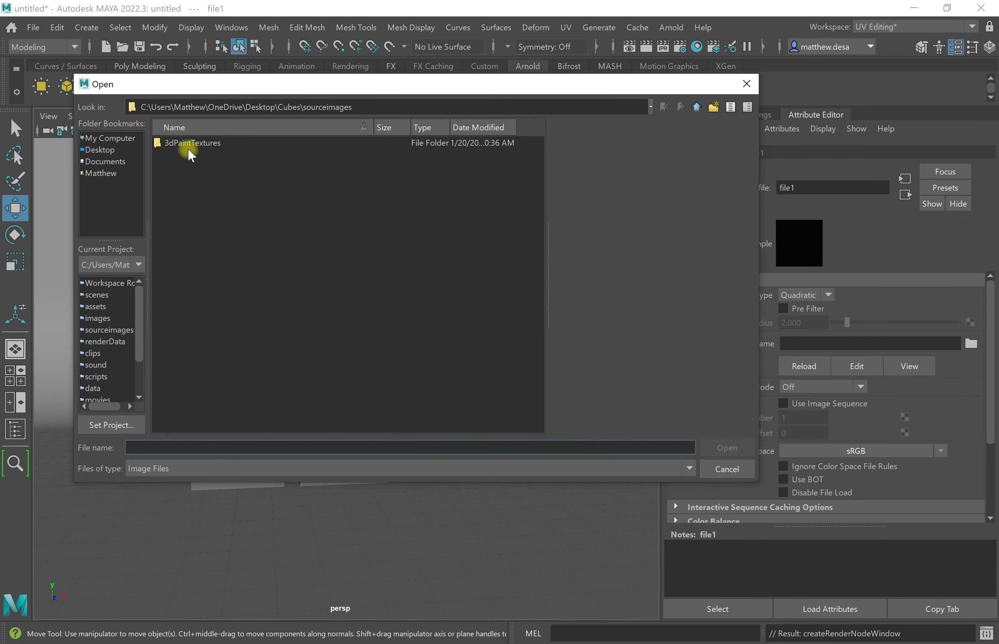
{"action": "left_click", "coordinate": [119, 153]}
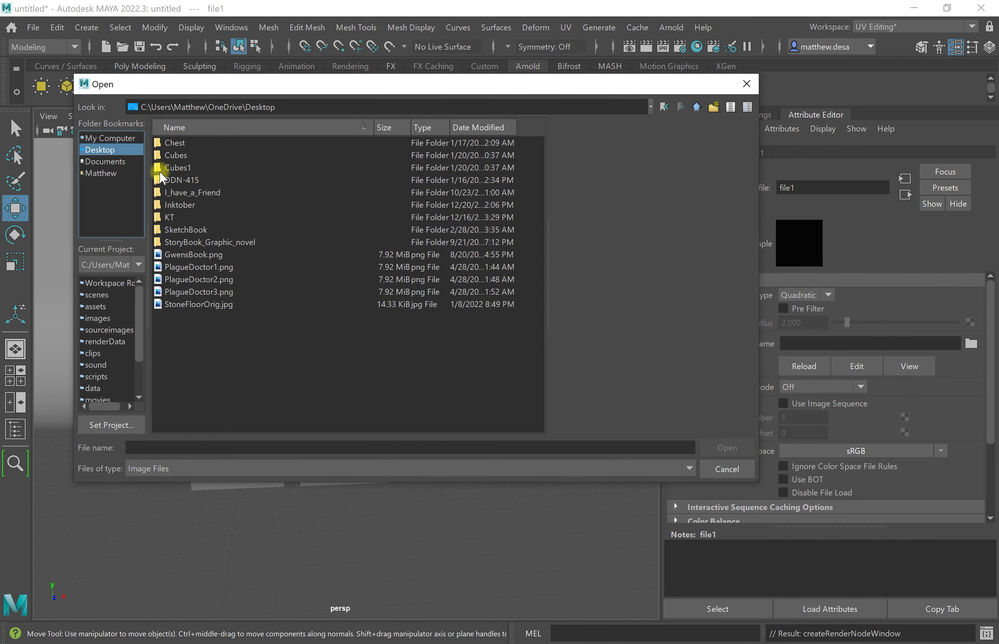
{"action": "double_click", "coordinate": [190, 165]}
{"action": "double_click", "coordinate": [198, 144]}
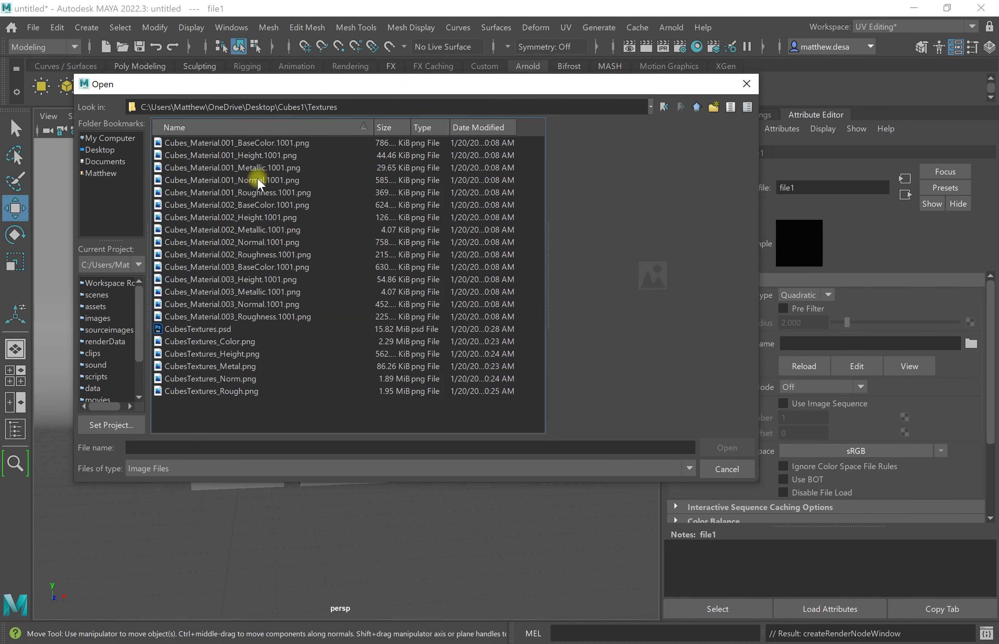
{"action": "left_click", "coordinate": [241, 339]}
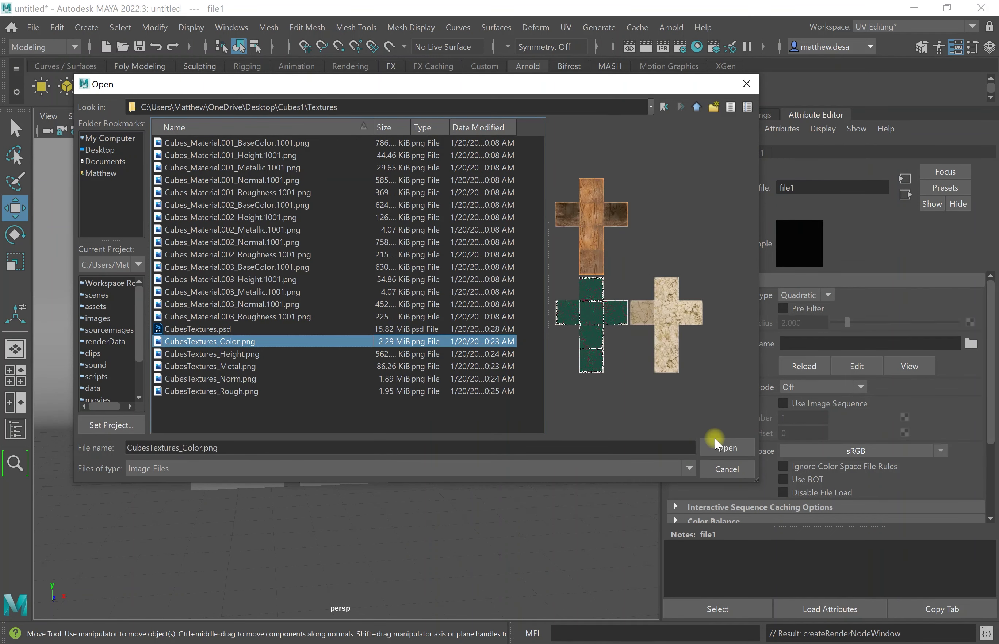
{"action": "left_click", "coordinate": [721, 446]}
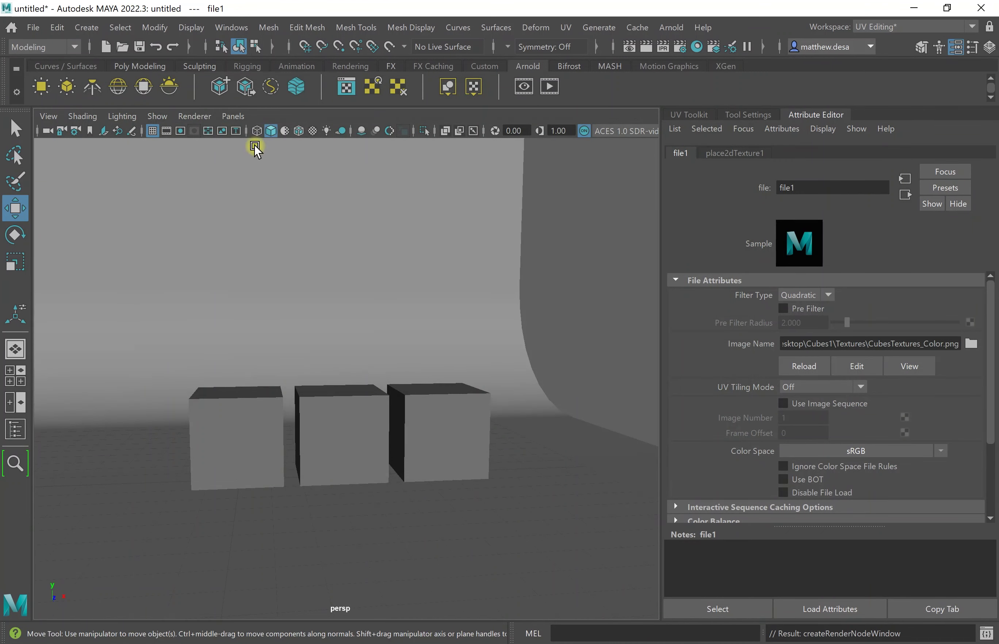
{"action": "left_click", "coordinate": [313, 131]}
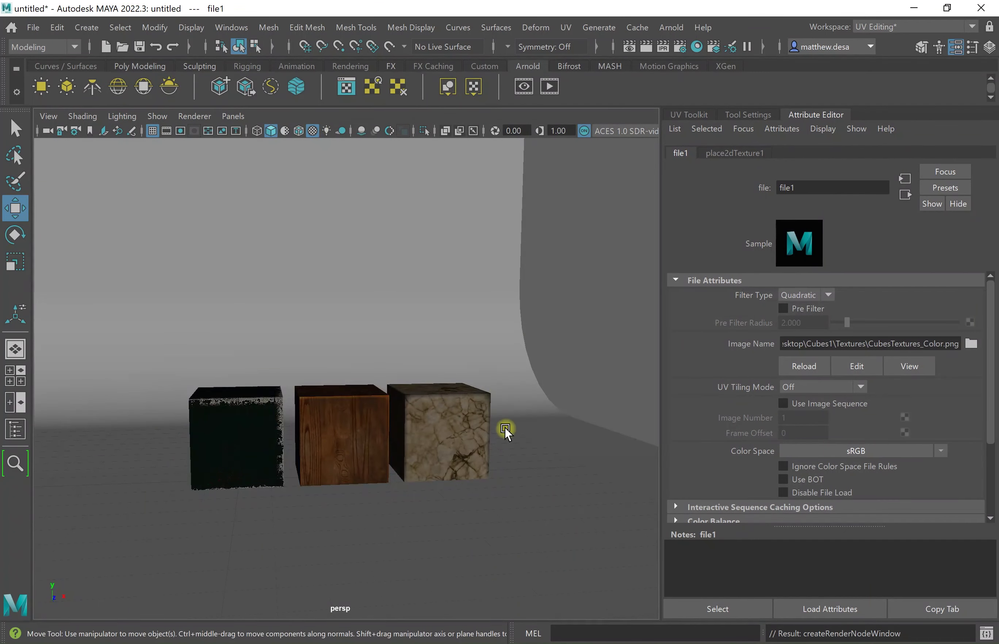
- Tumble above the cubes and switch the viewport to Use All Lights
{"action": "left_click_drag", "start_coordinate": [505, 427], "coordinate": [483, 420], "text": "alt"}
{"action": "left_click_drag", "start_coordinate": [421, 391], "coordinate": [457, 445], "text": "alt"}
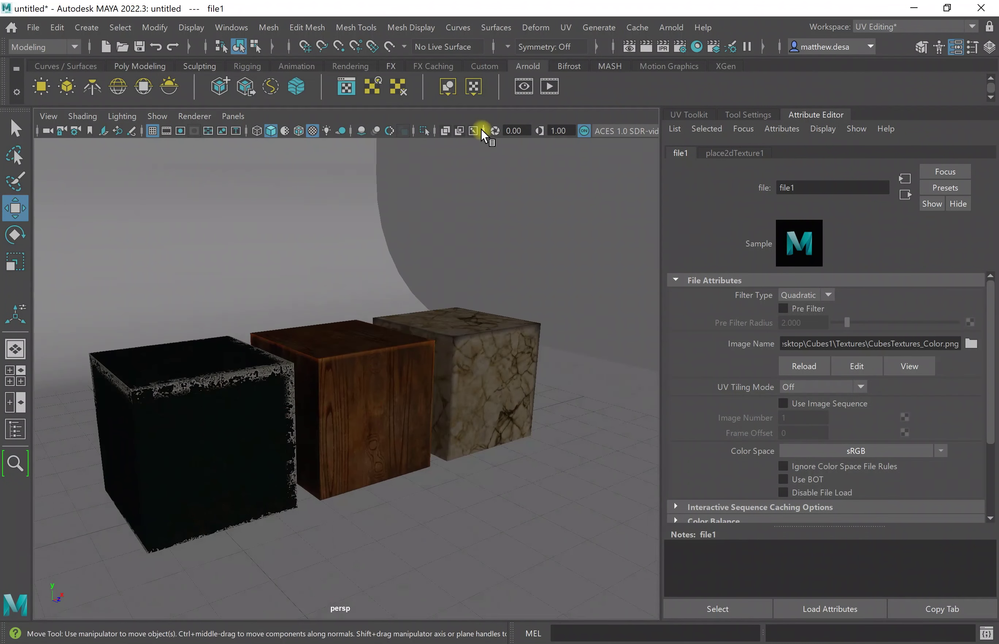
{"action": "left_click", "coordinate": [329, 132]}
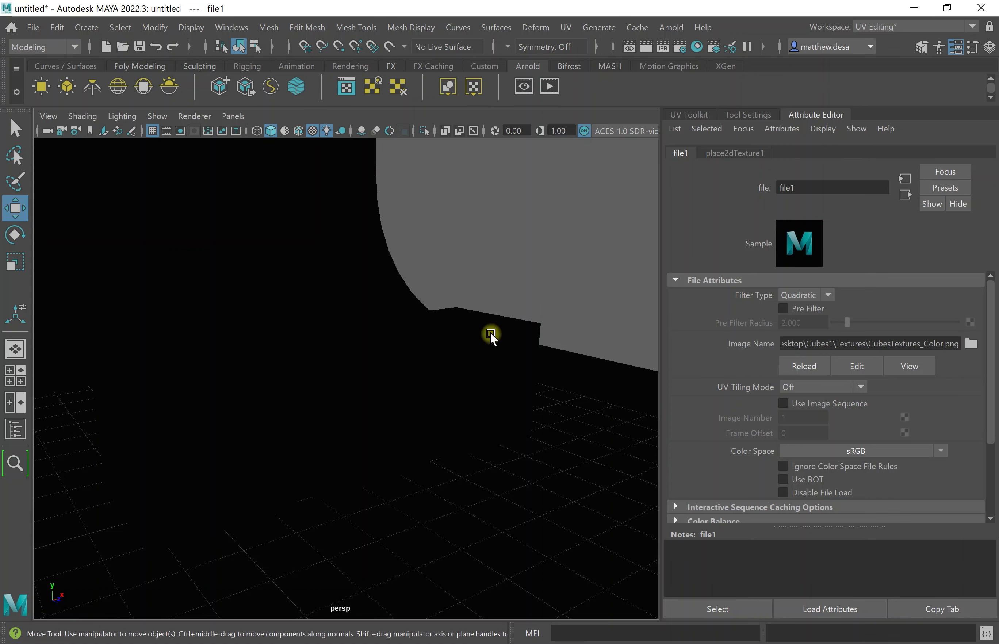
- Add a sky dome light whose colour uses studio_country_hall_4k.exr from Downloads
{"action": "left_click", "coordinate": [115, 86]}
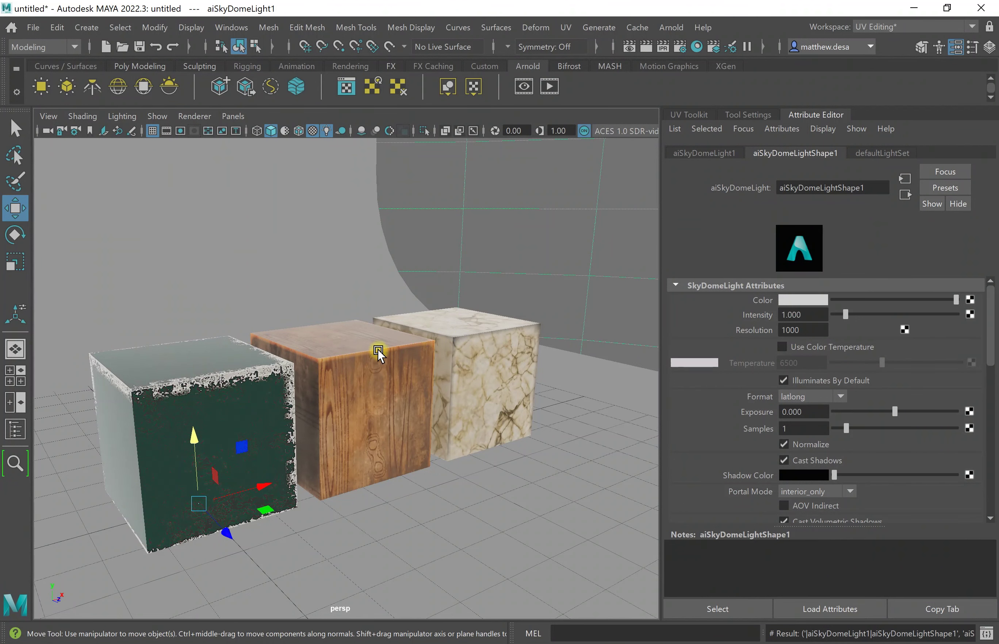
{"action": "left_click", "coordinate": [965, 297]}
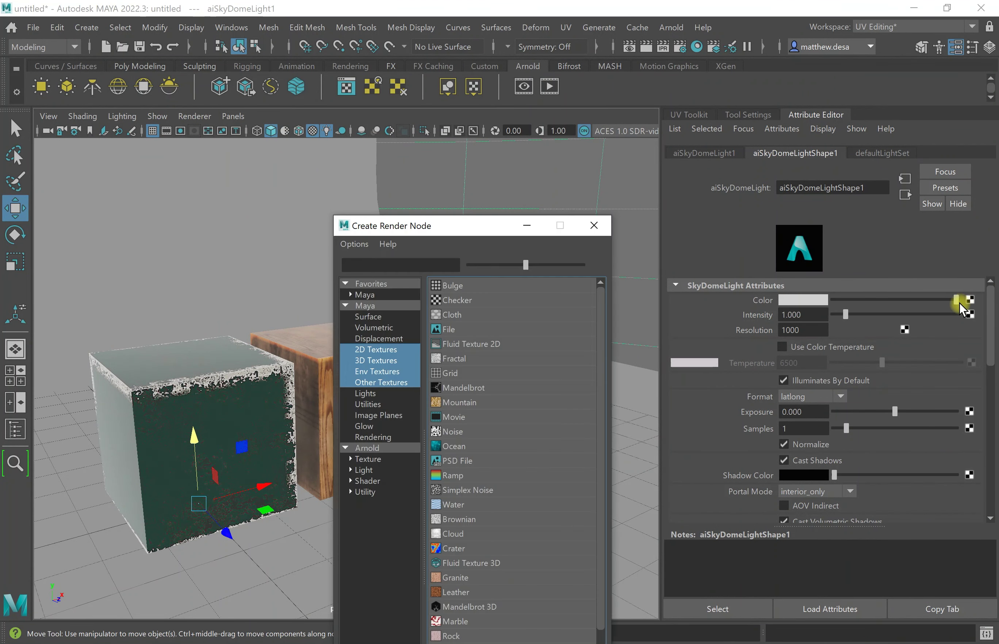
{"action": "left_click", "coordinate": [448, 329]}
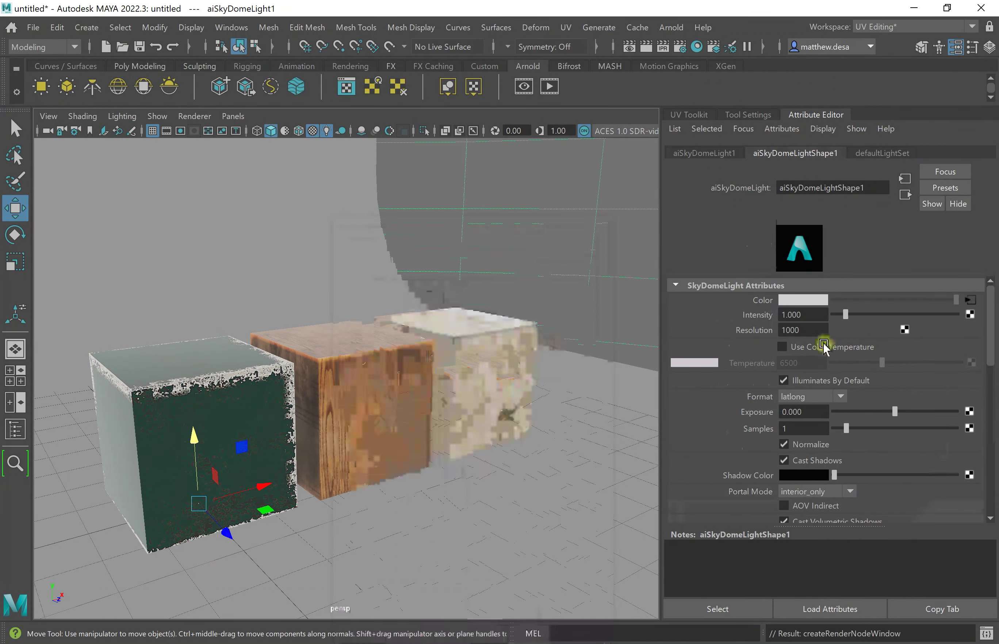
{"action": "left_click", "coordinate": [100, 150]}
{"action": "left_click", "coordinate": [101, 173]}
{"action": "double_click", "coordinate": [181, 230]}
{"action": "left_click", "coordinate": [197, 165]}
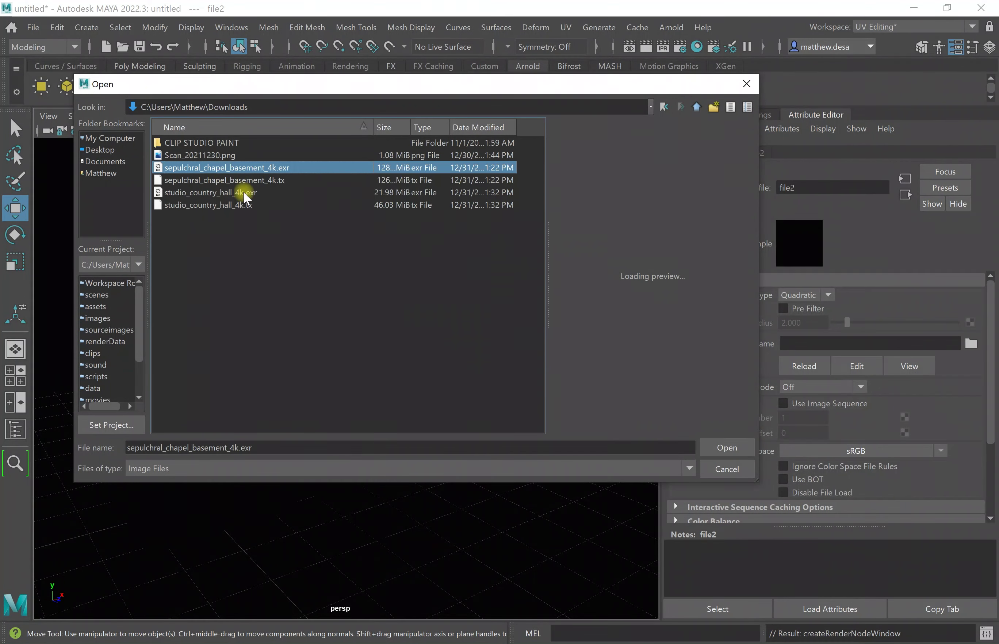
{"action": "left_click", "coordinate": [235, 192]}
{"action": "left_click", "coordinate": [730, 448]}
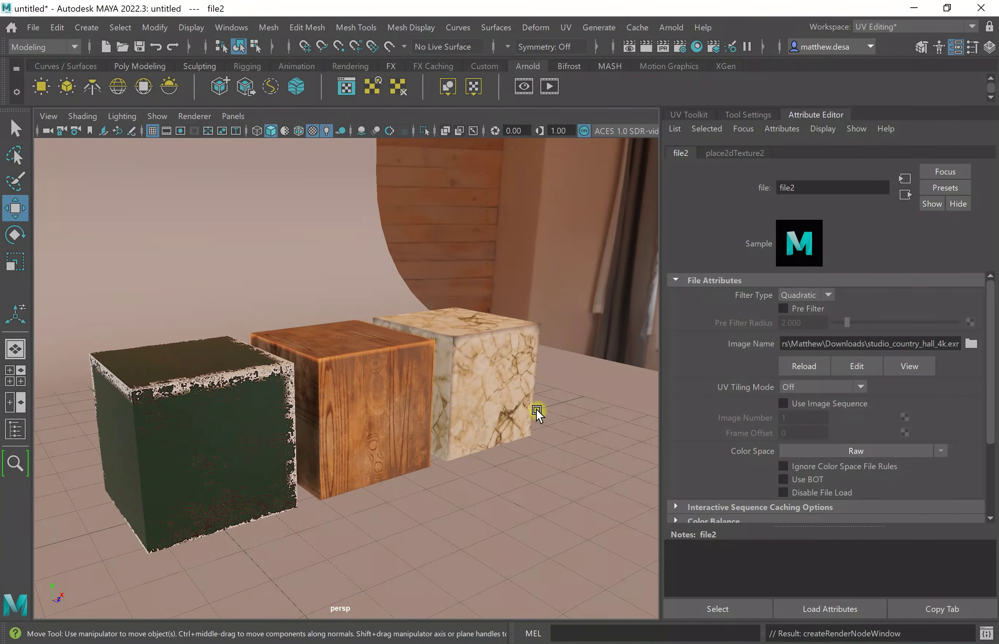
{"action": "left_click_drag", "start_coordinate": [537, 411], "coordinate": [463, 346], "text": "alt"}
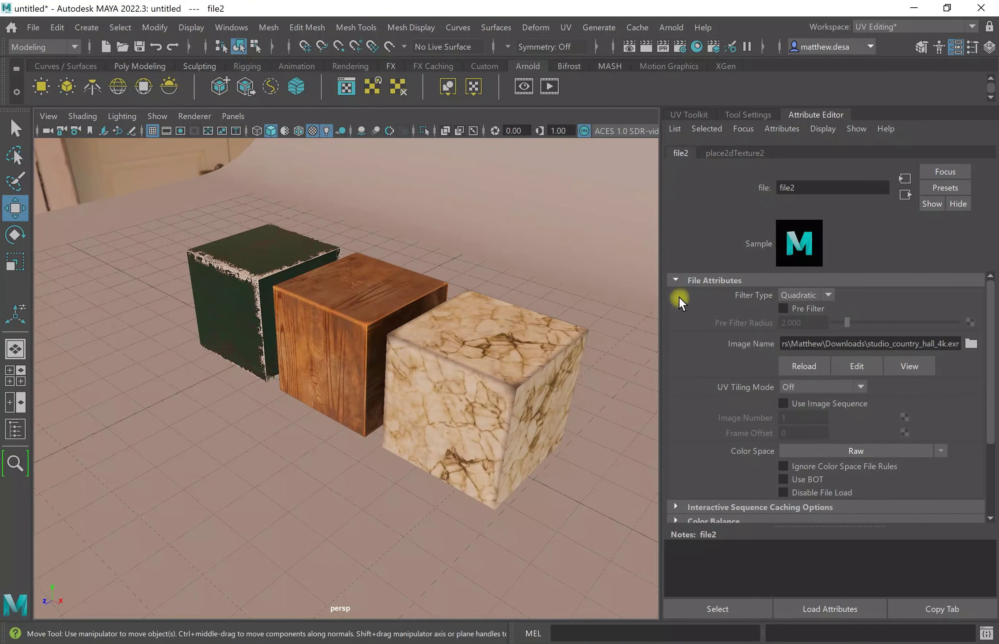
- Map Cubes1's Metalness to a file node loading Cubes1\Textures\CubesTextures_Metal.png
{"action": "left_click", "coordinate": [479, 367]}
{"action": "left_click", "coordinate": [841, 153]}
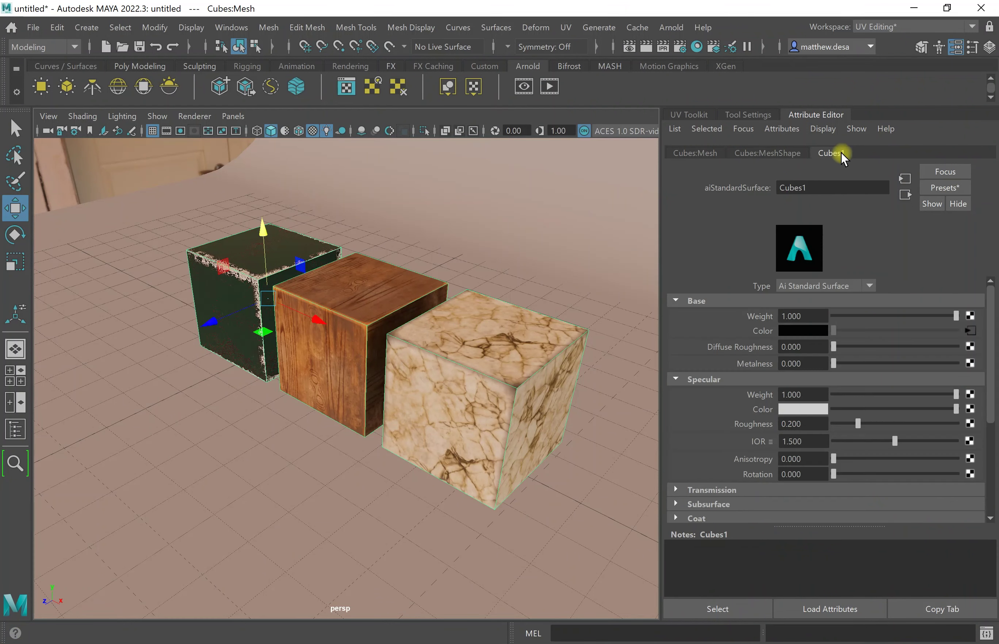
{"action": "left_click", "coordinate": [970, 364]}
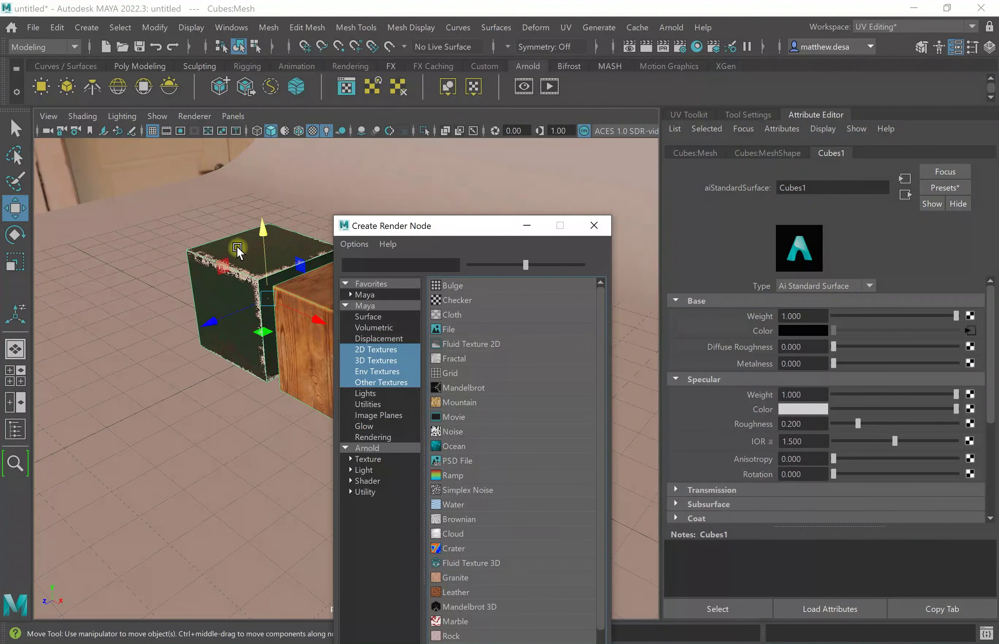
{"action": "left_click", "coordinate": [446, 330]}
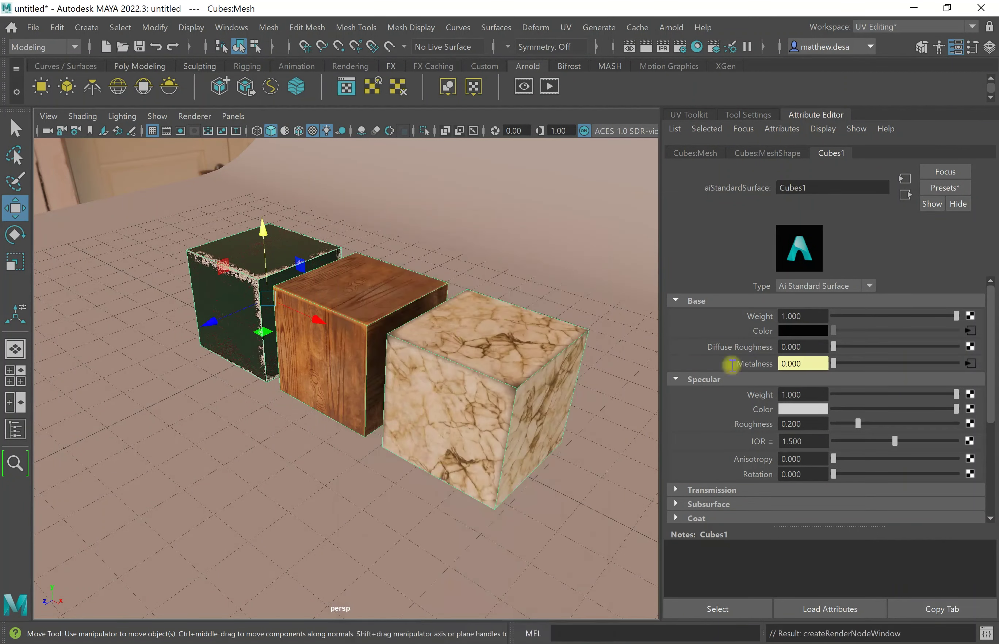
{"action": "left_click", "coordinate": [971, 343]}
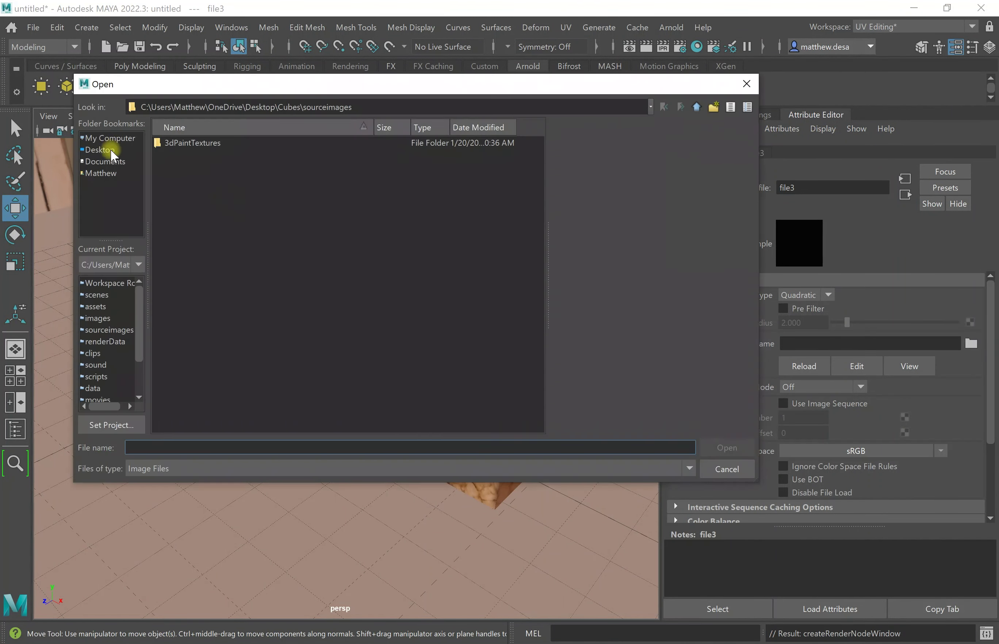
{"action": "double_click", "coordinate": [185, 168]}
{"action": "double_click", "coordinate": [238, 230]}
{"action": "left_click", "coordinate": [210, 352]}
{"action": "left_click", "coordinate": [709, 446]}
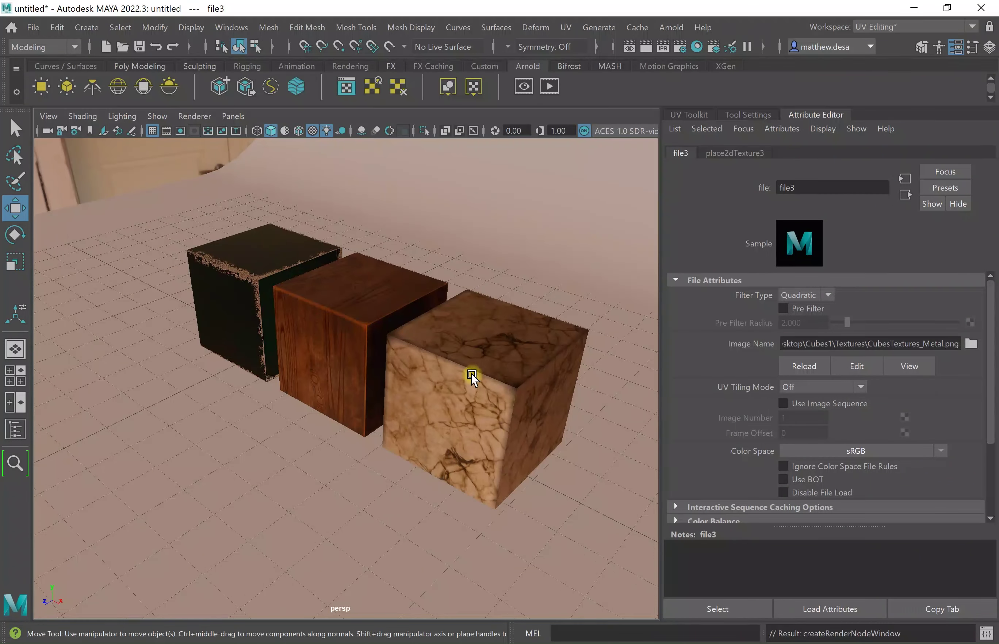
- Set the metal texture's Color Space to Utility > Raw
{"action": "left_click_drag", "start_coordinate": [464, 340], "coordinate": [443, 343], "text": "alt"}
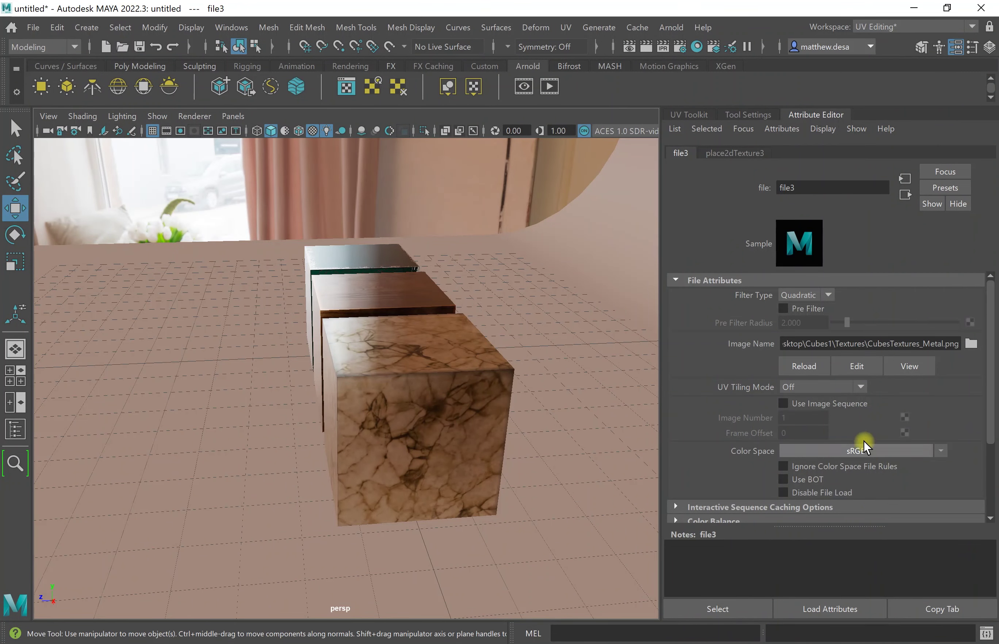
{"action": "scroll", "coordinate": [859, 437], "scroll_direction": "down", "scroll_amount": 3}
{"action": "left_click", "coordinate": [927, 365]}
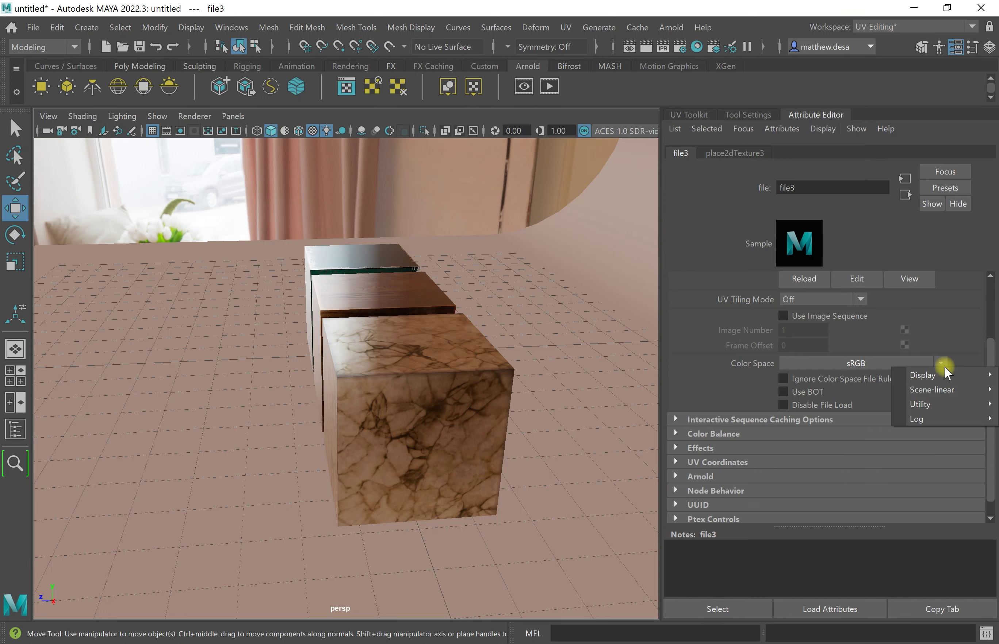
{"action": "mouse_move", "coordinate": [937, 399]}
{"action": "left_click", "coordinate": [857, 403]}
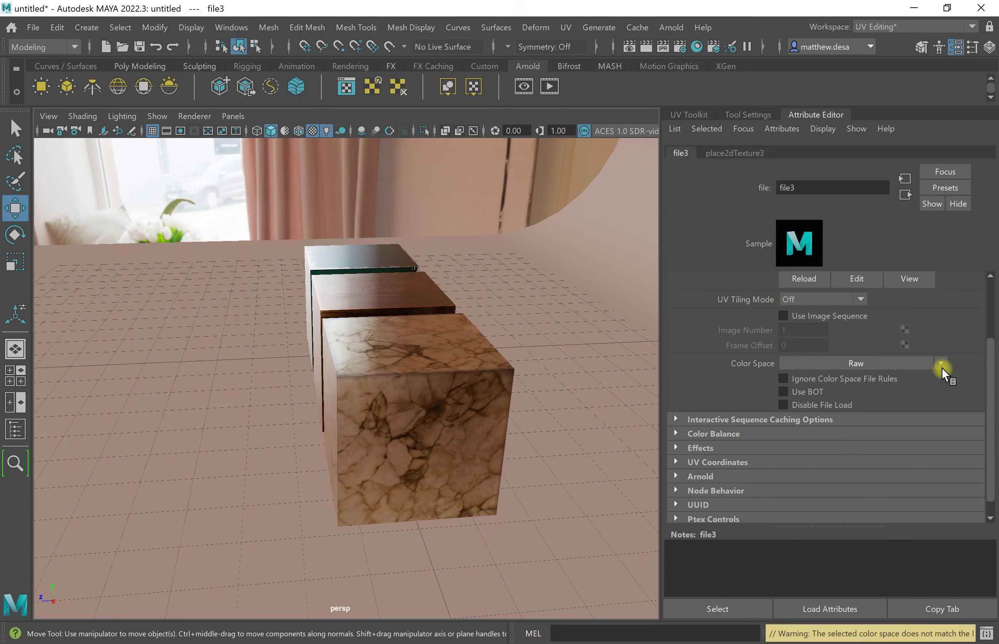
- Enable Alpha Is Luminance under Color Balance and inspect the brightened marble cube
{"action": "left_click", "coordinate": [675, 433]}
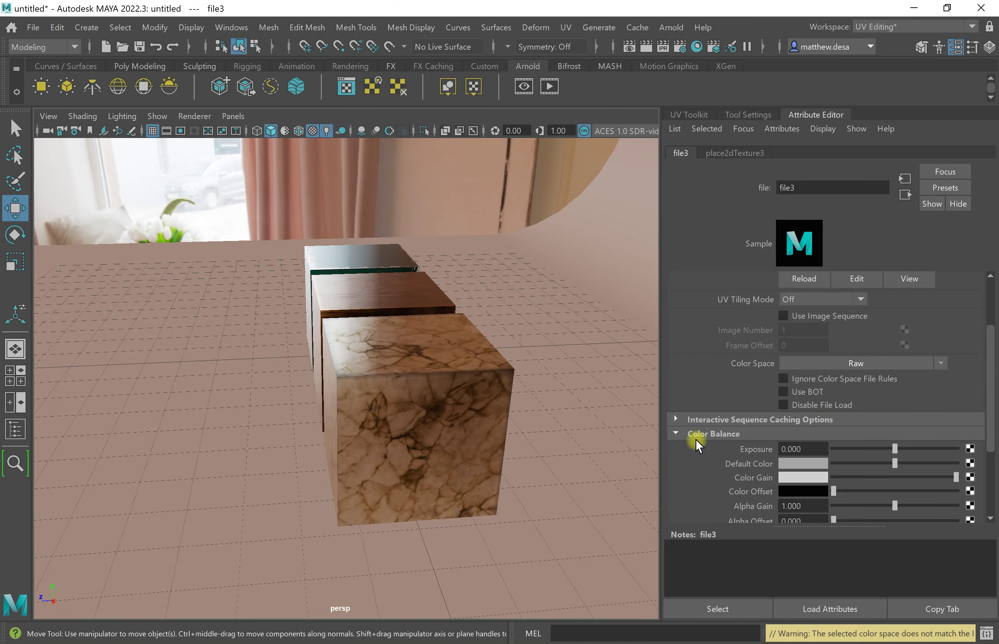
{"action": "scroll", "coordinate": [758, 446], "scroll_direction": "down", "scroll_amount": 3}
{"action": "left_click", "coordinate": [784, 425]}
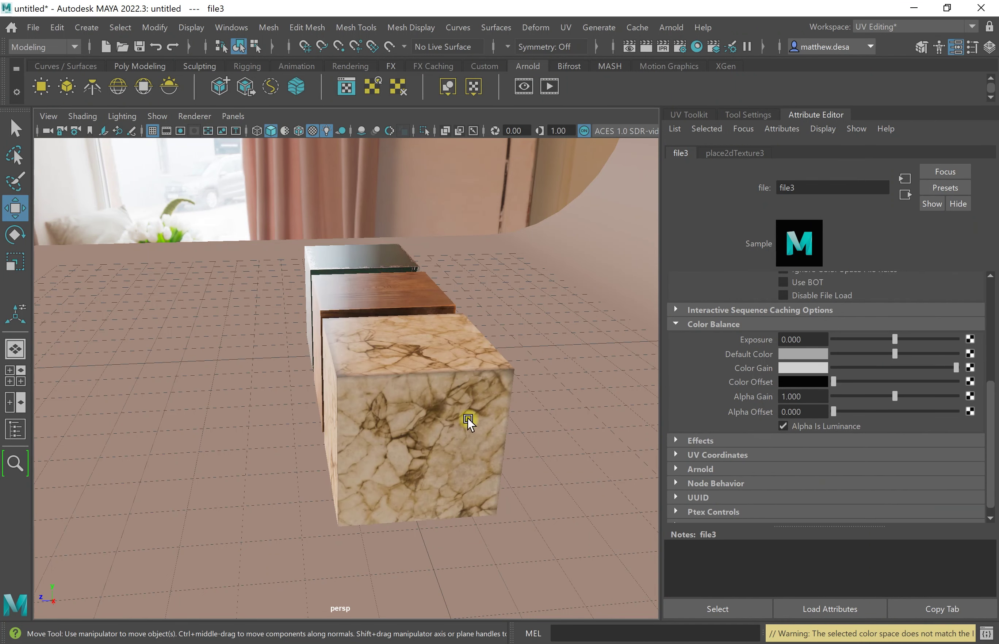
{"action": "left_click_drag", "start_coordinate": [345, 289], "coordinate": [306, 266], "text": "alt"}
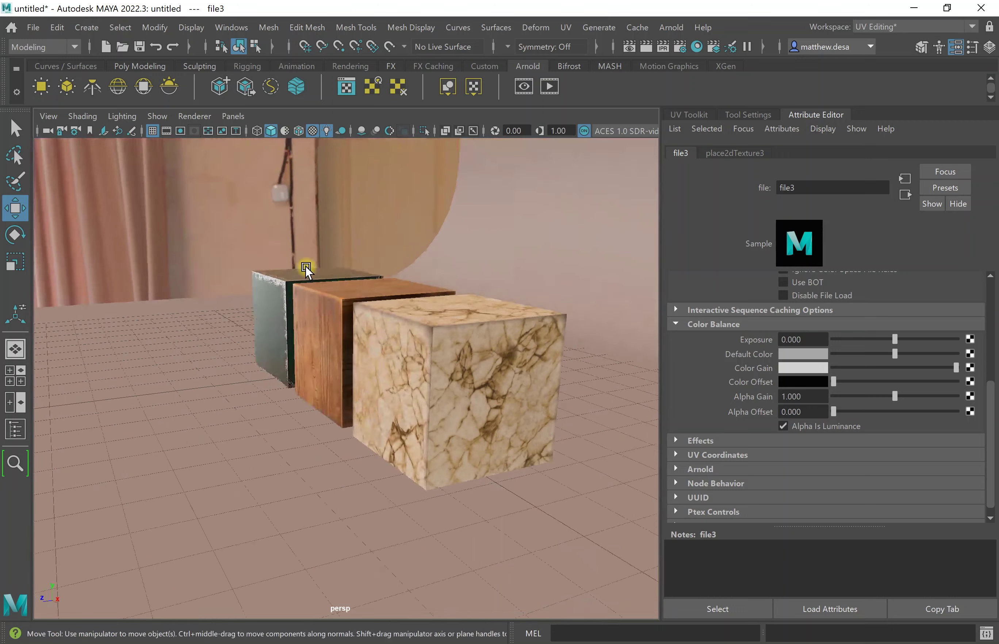
{"action": "right_click_drag", "start_coordinate": [305, 266], "coordinate": [354, 221], "text": "alt"}
{"action": "left_click_drag", "start_coordinate": [354, 222], "coordinate": [330, 314], "text": "alt"}
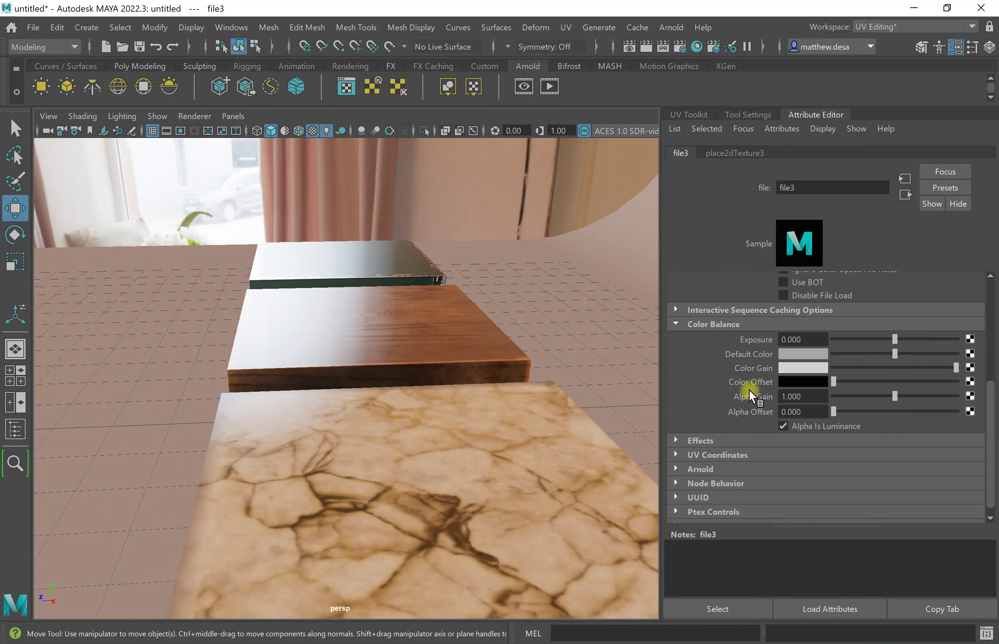
{"action": "scroll", "coordinate": [750, 391], "scroll_direction": "up", "scroll_amount": 3}
{"action": "left_click", "coordinate": [934, 384]}
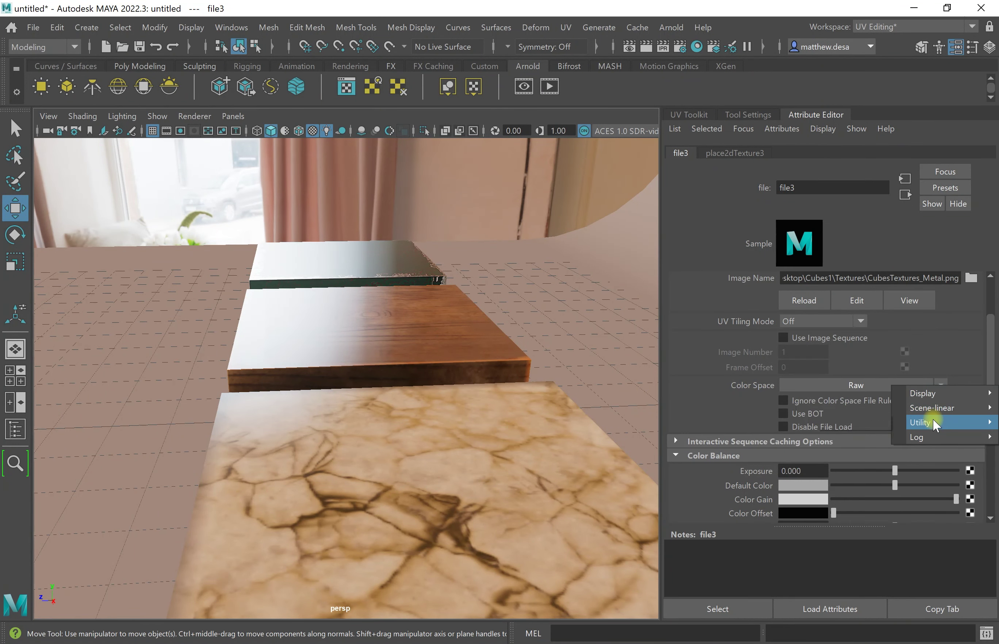
- Return file3's Color Space to sRGB, toggling Ignore Color Space File Rules on then off
{"action": "mouse_move", "coordinate": [932, 397]}
{"action": "left_click", "coordinate": [836, 397]}
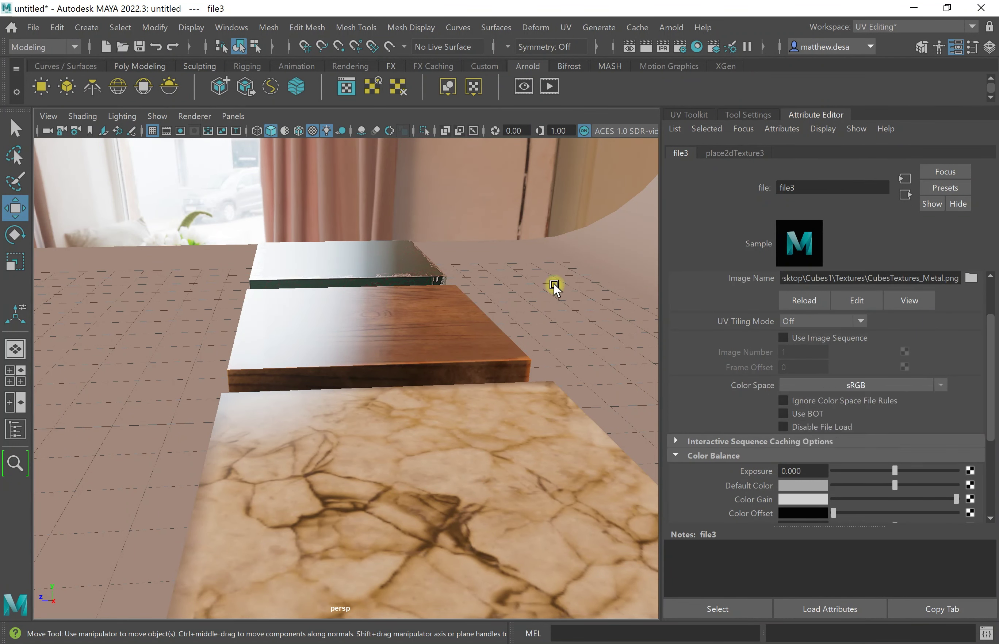
{"action": "left_click_drag", "start_coordinate": [554, 287], "coordinate": [355, 139], "text": "alt"}
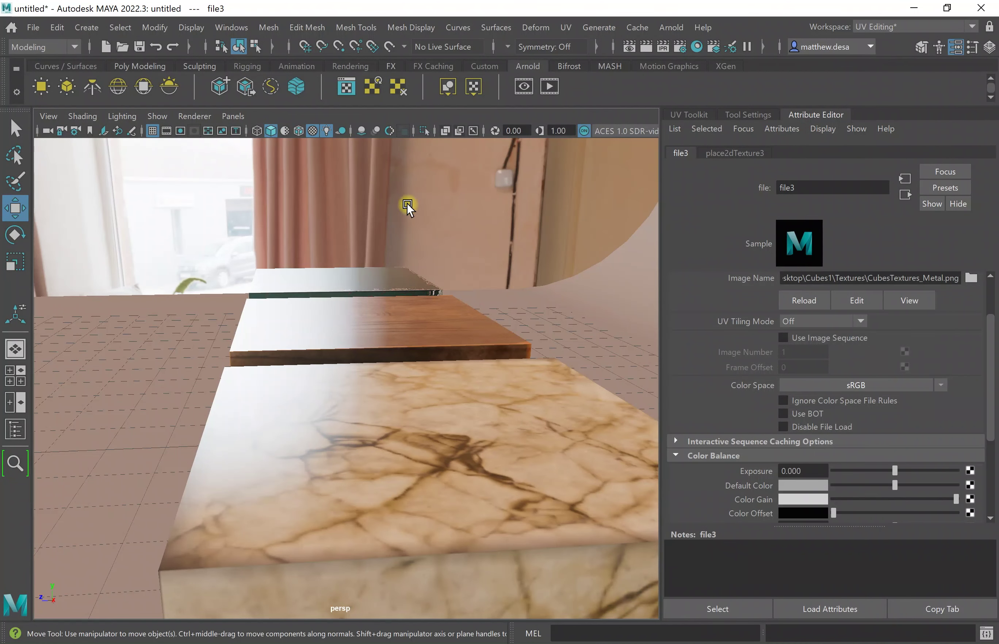
{"action": "left_click", "coordinate": [878, 400]}
{"action": "scroll", "coordinate": [880, 400], "scroll_direction": "up", "scroll_amount": 1}
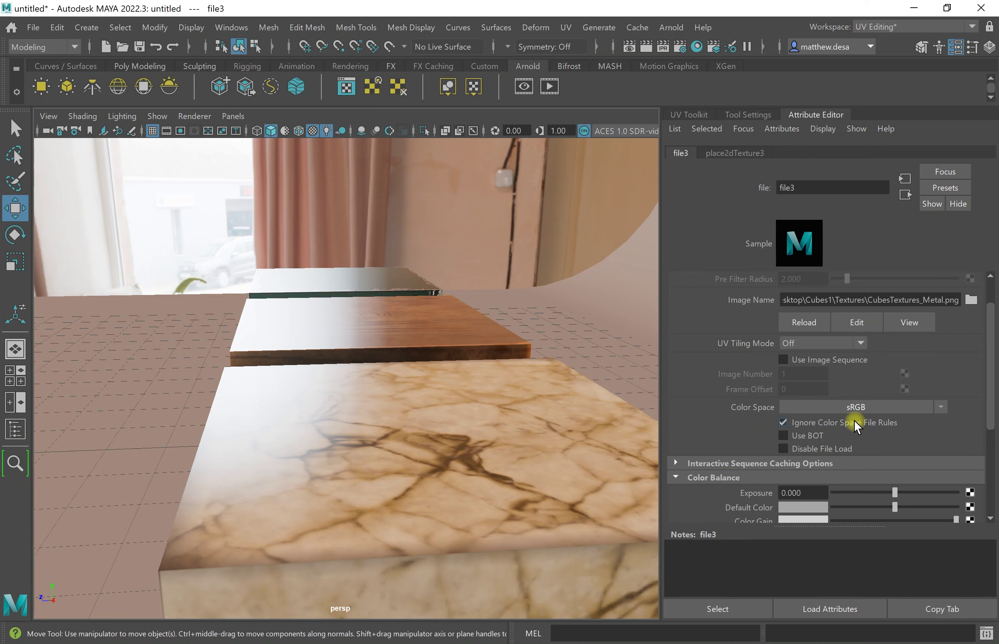
{"action": "left_click", "coordinate": [854, 421]}
{"action": "scroll", "coordinate": [814, 336], "scroll_direction": "up", "scroll_amount": 2}
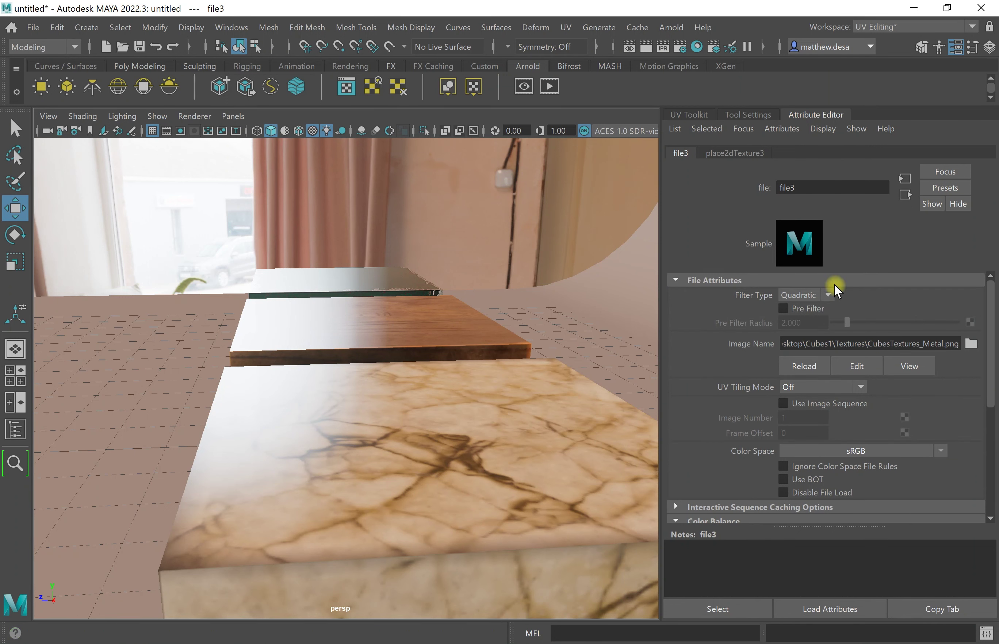
{"action": "scroll", "coordinate": [845, 412], "scroll_direction": "down", "scroll_amount": 10}
- Compare the marble with Alpha Is Luminance toggled, leaving it switched off
{"action": "left_click", "coordinate": [840, 415]}
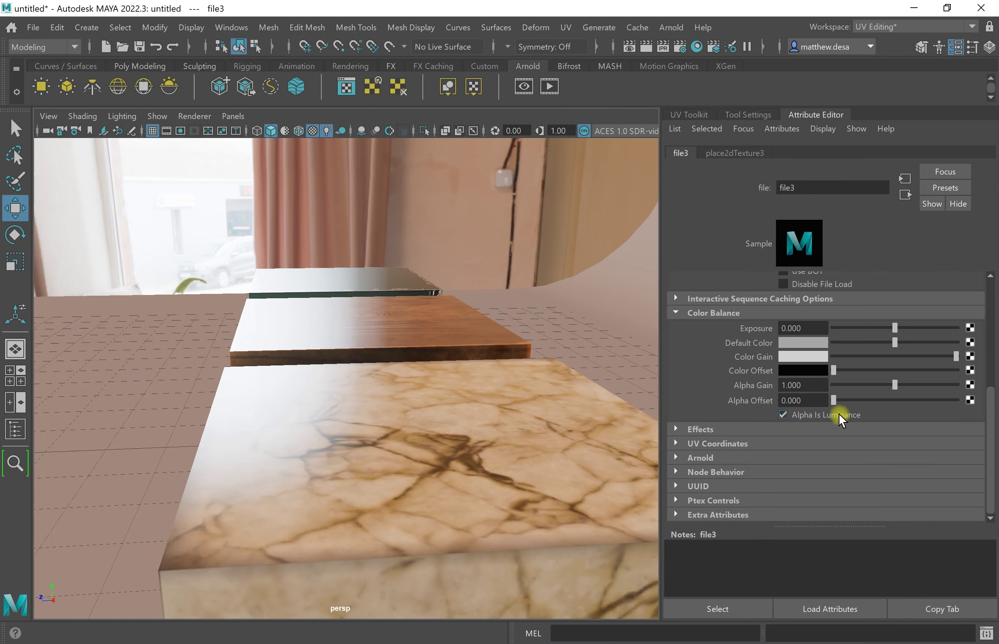
{"action": "left_click", "coordinate": [806, 415]}
{"action": "left_click", "coordinate": [806, 416]}
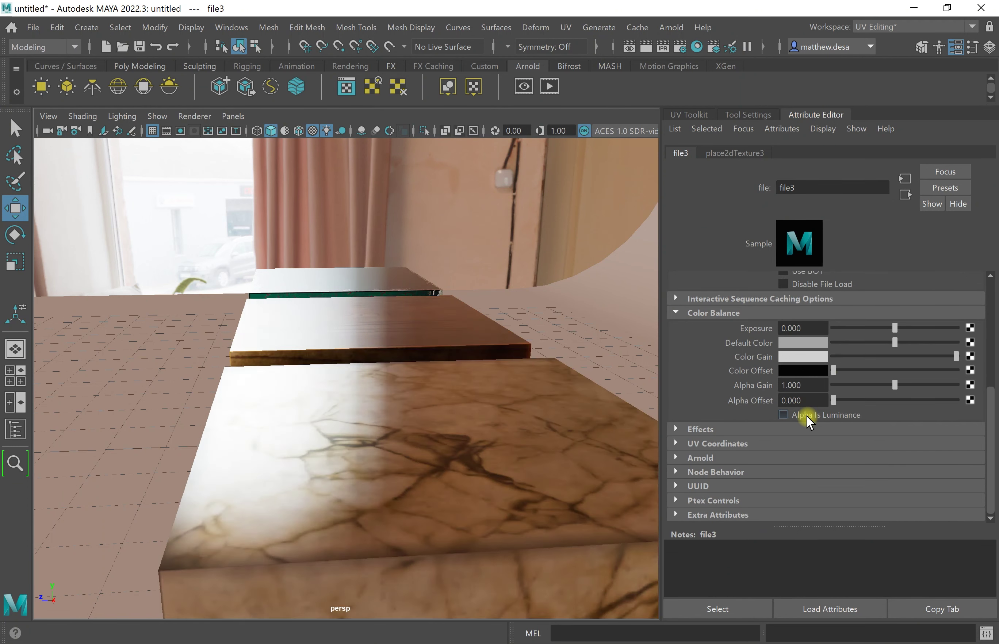
{"action": "left_click", "coordinate": [806, 417]}
{"action": "mouse_move", "coordinate": [531, 307]}
{"action": "left_mouse_down", "text": "alt"}
{"action": "mouse_move", "coordinate": [511, 308]}
{"action": "mouse_move", "coordinate": [640, 389]}
{"action": "left_mouse_up", "text": "alt"}
{"action": "left_click", "coordinate": [786, 415]}
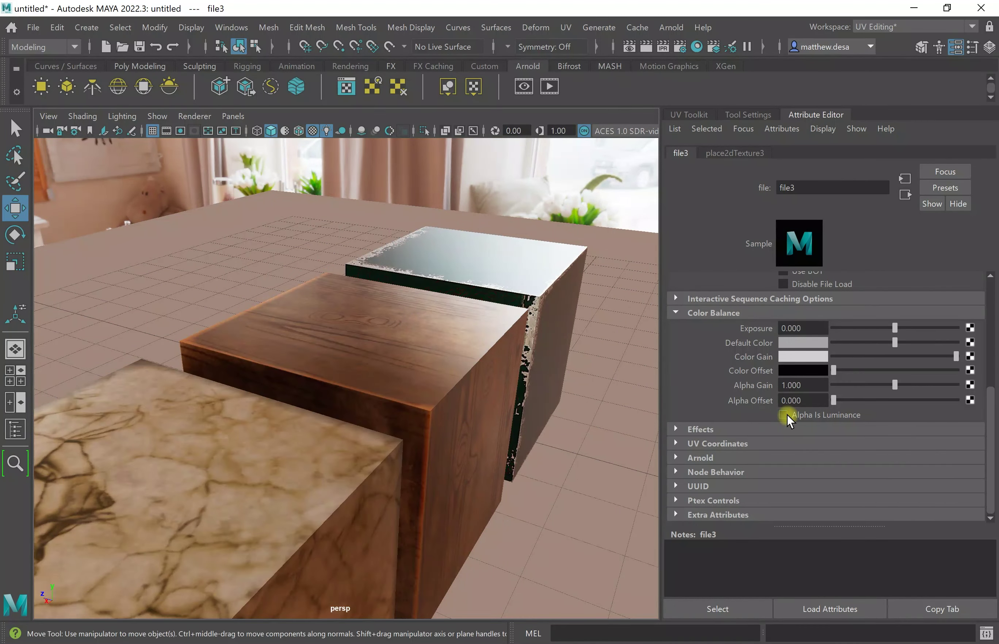
- Tick Alpha Is Luminance on file3 and examine the green, wood and marble cubes up close
{"action": "left_click_drag", "start_coordinate": [498, 325], "coordinate": [634, 296], "text": "alt"}
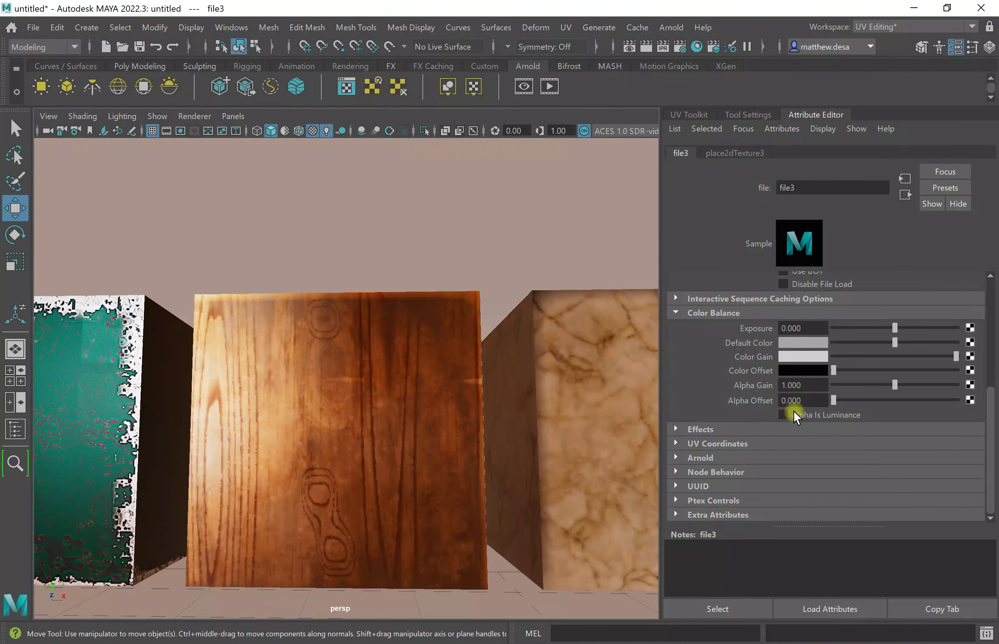
{"action": "left_click", "coordinate": [783, 415]}
{"action": "middle_click_drag", "start_coordinate": [304, 389], "coordinate": [437, 383], "text": "alt"}
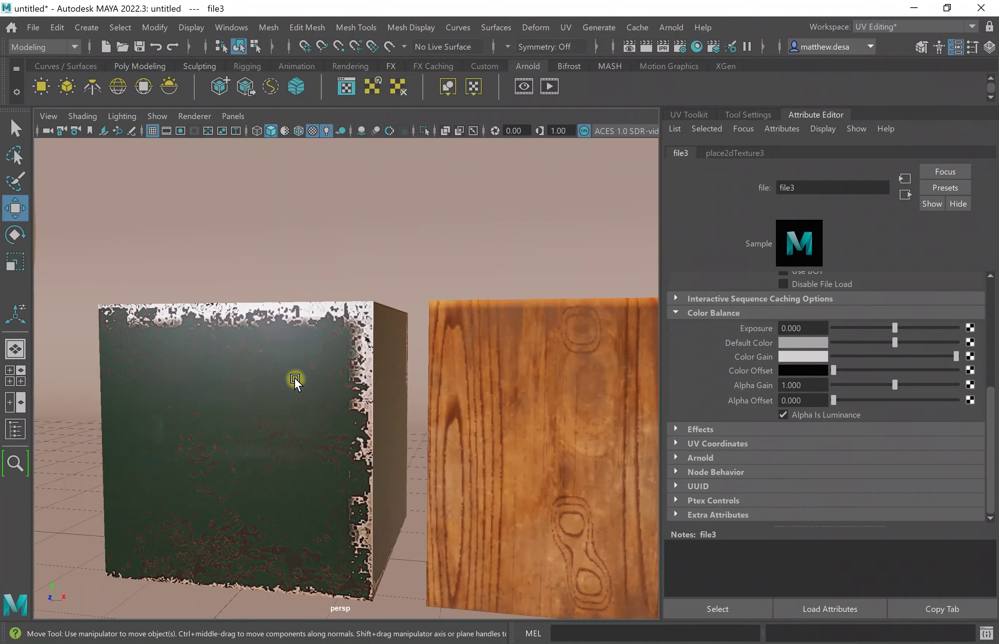
{"action": "left_click_drag", "start_coordinate": [294, 378], "coordinate": [360, 459], "text": "alt"}
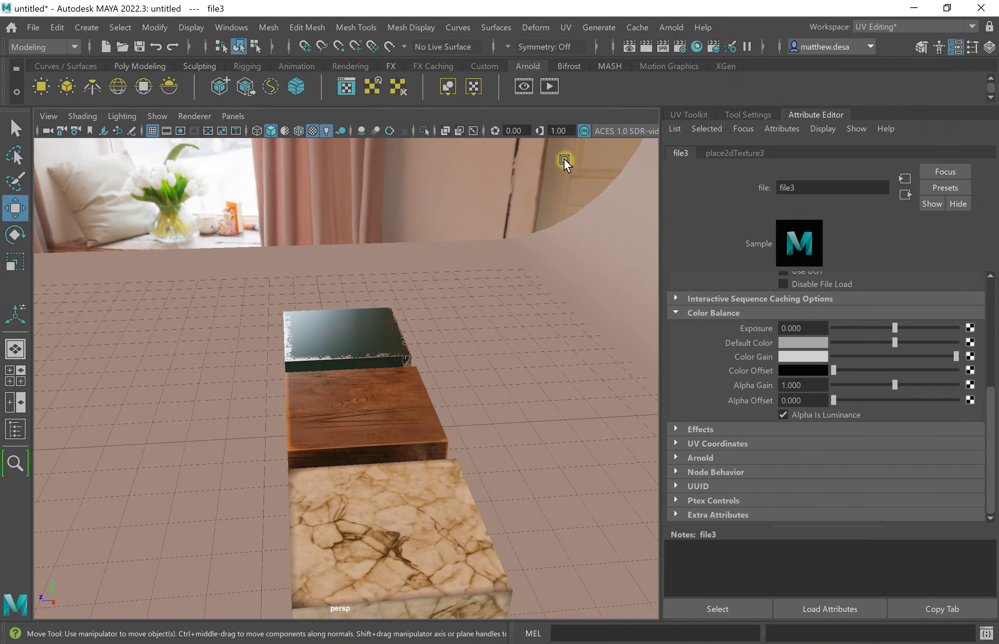
{"action": "left_click", "coordinate": [697, 47]}
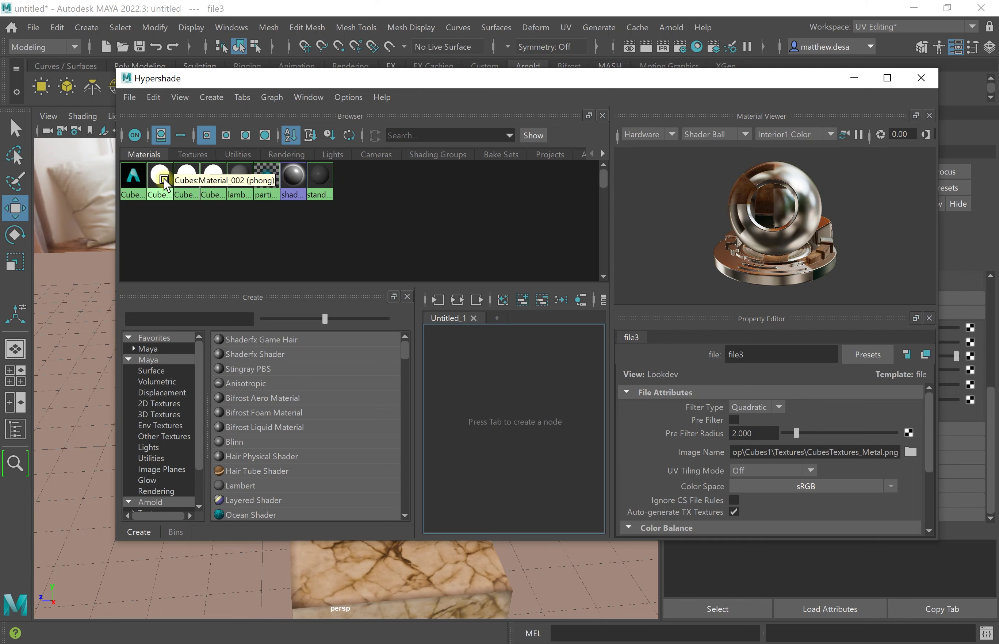
- Graph Cubes1's network in an enlarged Hypershade window and map a texture to specular roughness
{"action": "left_click", "coordinate": [133, 179]}
{"action": "right_click_drag", "start_coordinate": [133, 180], "coordinate": [144, 225]}
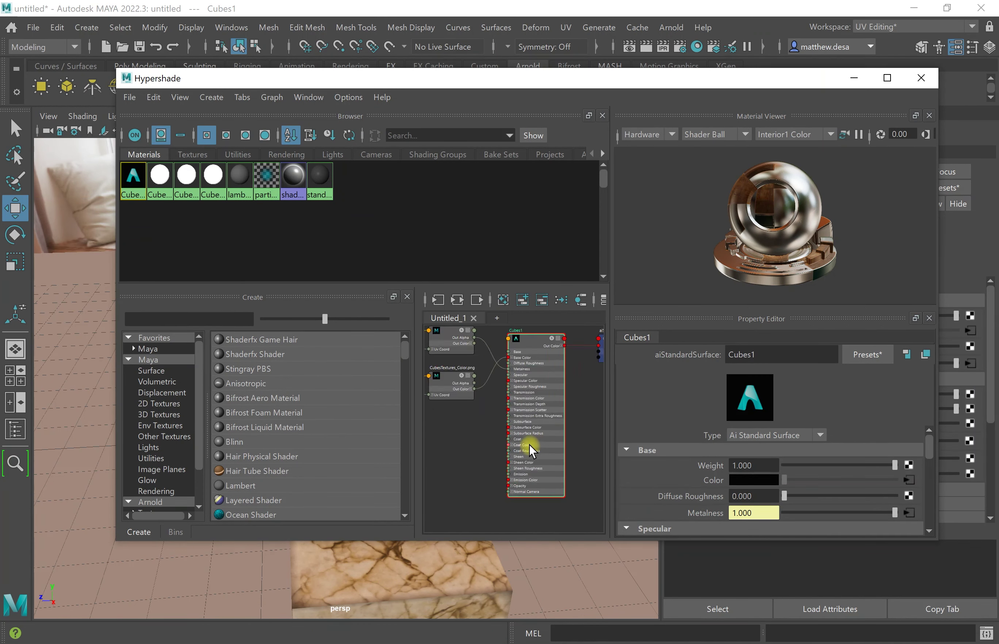
{"action": "scroll", "coordinate": [834, 478], "scroll_direction": "down", "scroll_amount": 2}
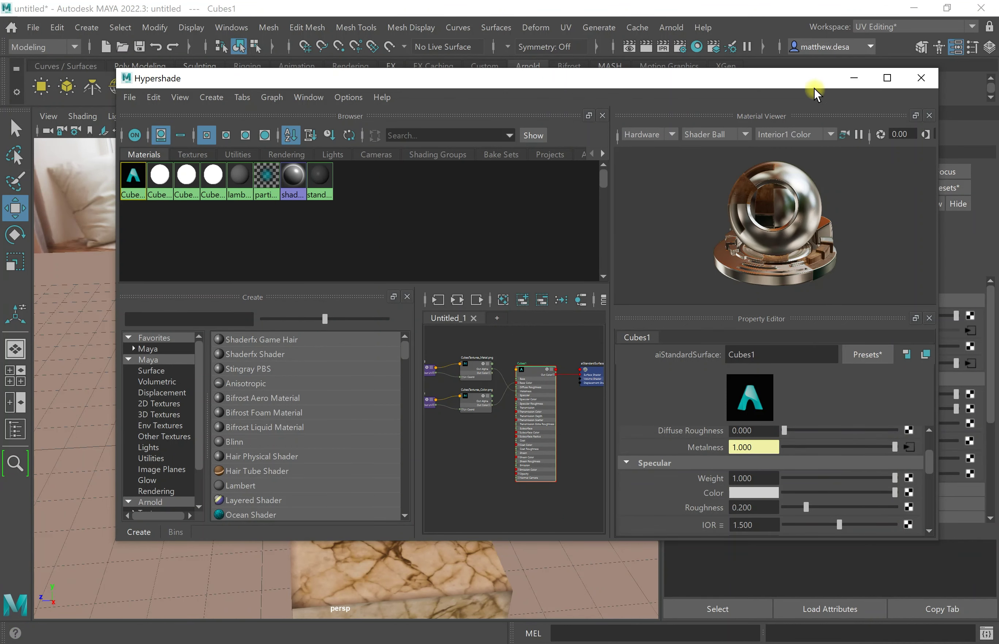
{"action": "left_click_drag", "start_coordinate": [736, 87], "coordinate": [612, 19]}
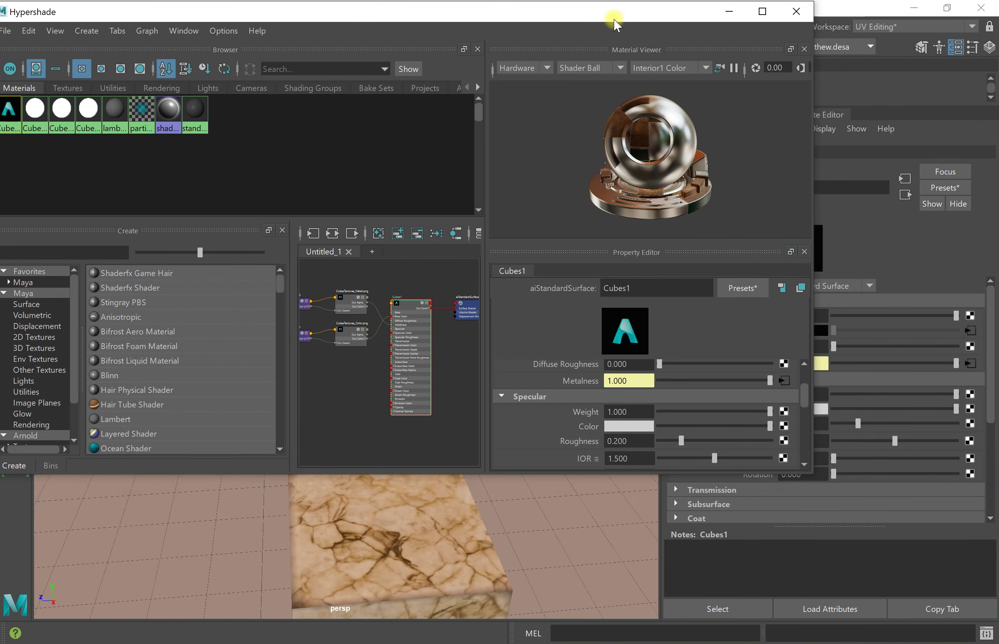
{"action": "left_click_drag", "start_coordinate": [840, 518], "coordinate": [907, 560]}
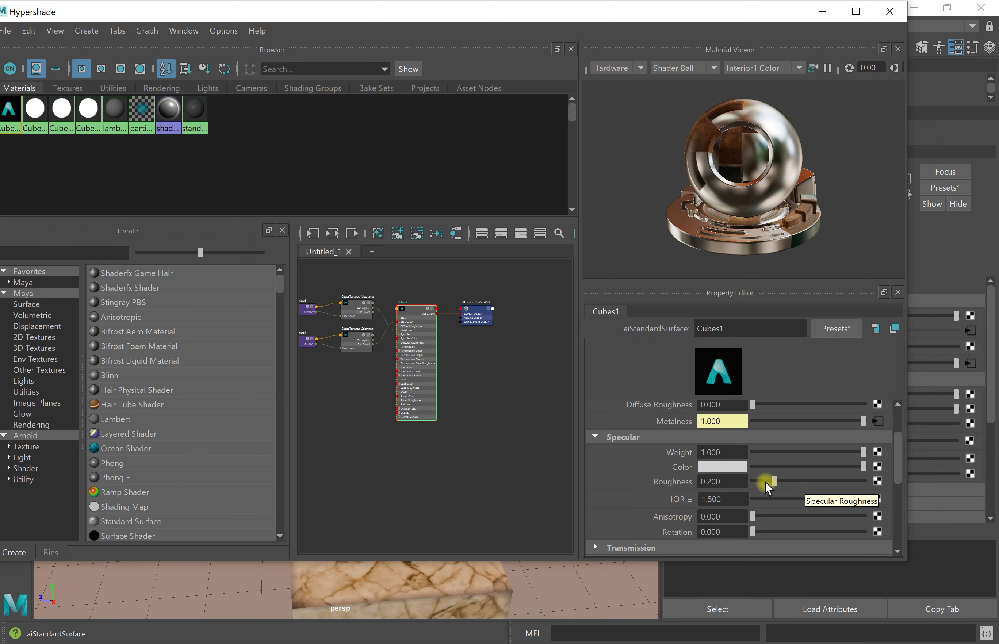
{"action": "left_click", "coordinate": [876, 481]}
- Connect a new file texture to Cubes1's Specular Roughness, loading CubesTextures_Rough.png from Desktop\Cubes1\Textures
{"action": "left_click", "coordinate": [451, 331]}
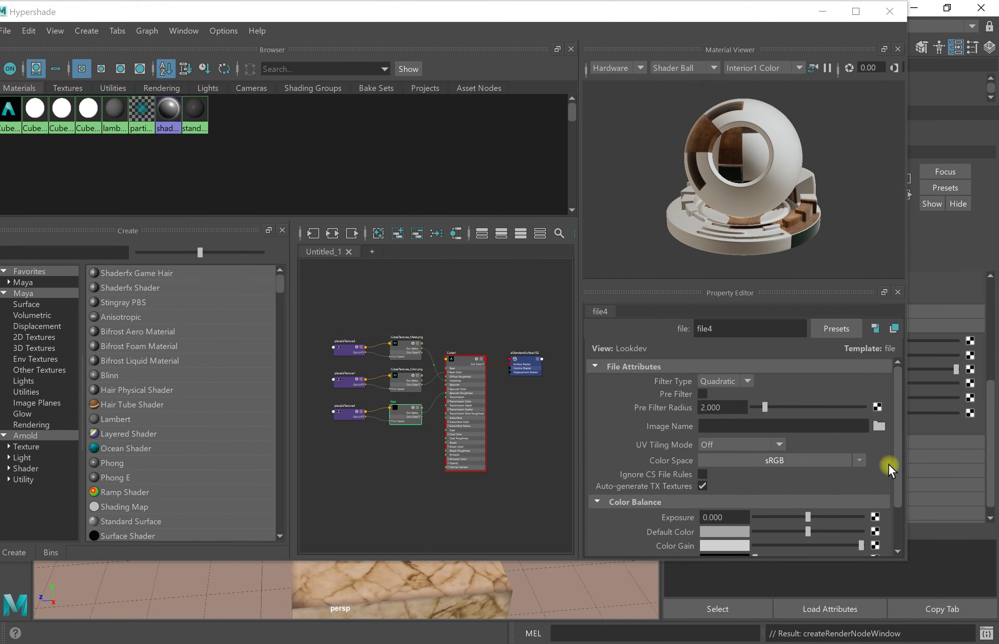
{"action": "left_click", "coordinate": [878, 426]}
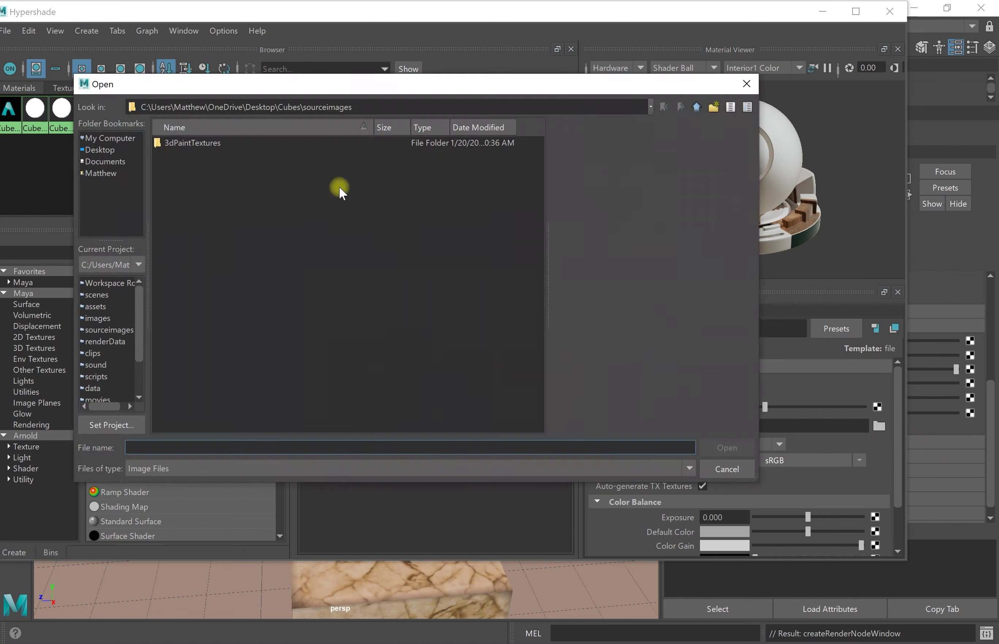
{"action": "left_click", "coordinate": [110, 149]}
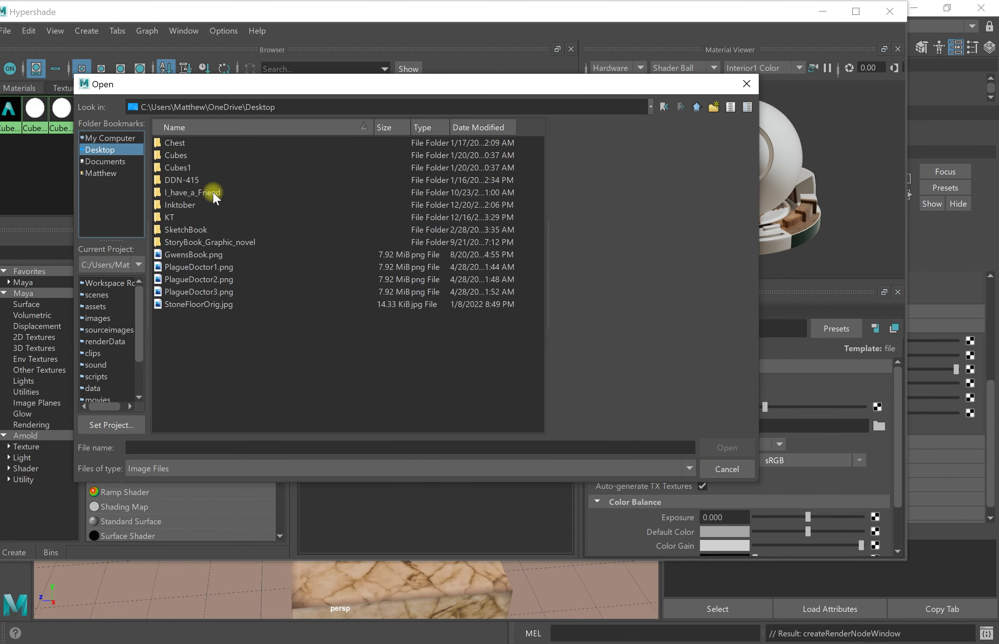
{"action": "double_click", "coordinate": [194, 168]}
{"action": "double_click", "coordinate": [185, 142]}
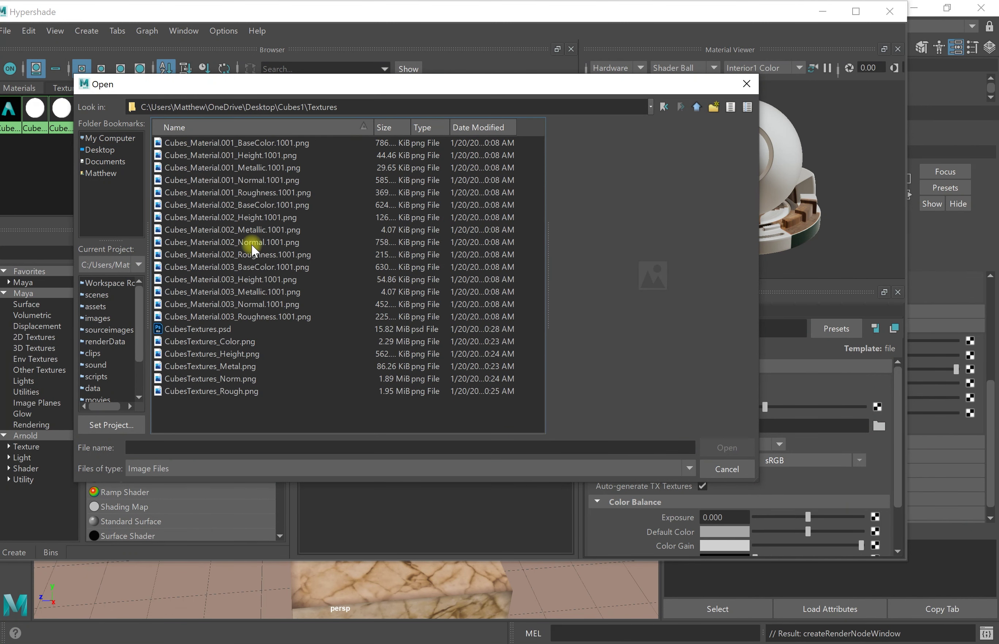
{"action": "left_click", "coordinate": [241, 391]}
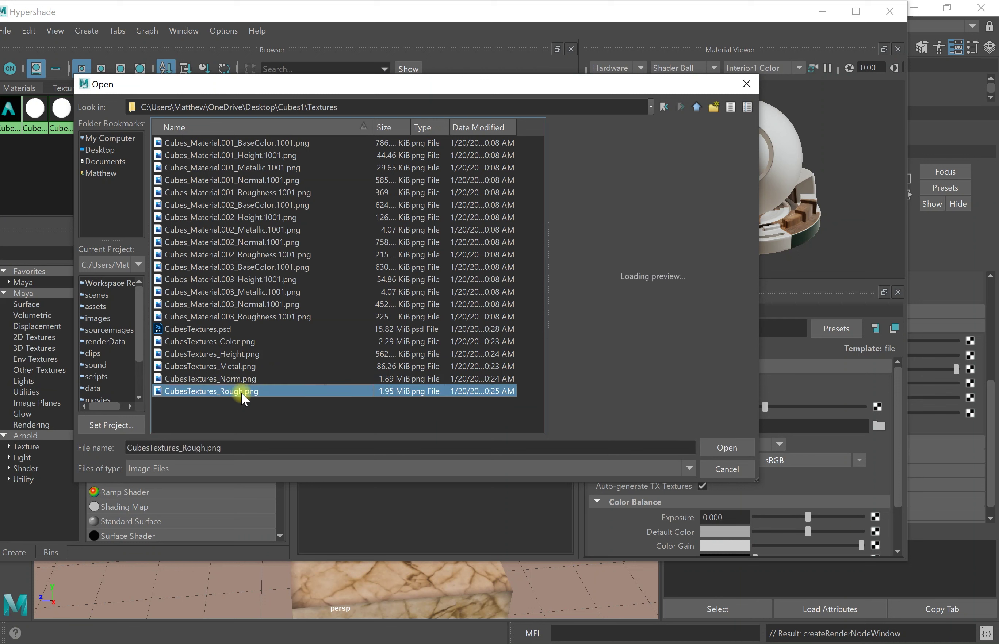
{"action": "left_click", "coordinate": [724, 452]}
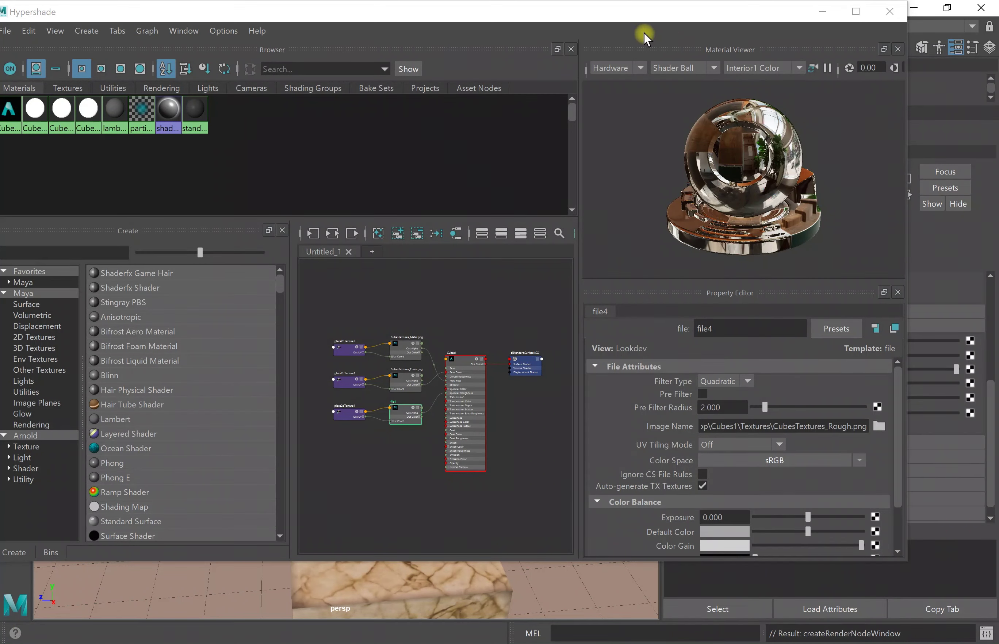
- Enable Alpha Is Luminance in the file4 roughness texture's Color Balance settings
{"action": "left_click", "coordinate": [821, 12]}
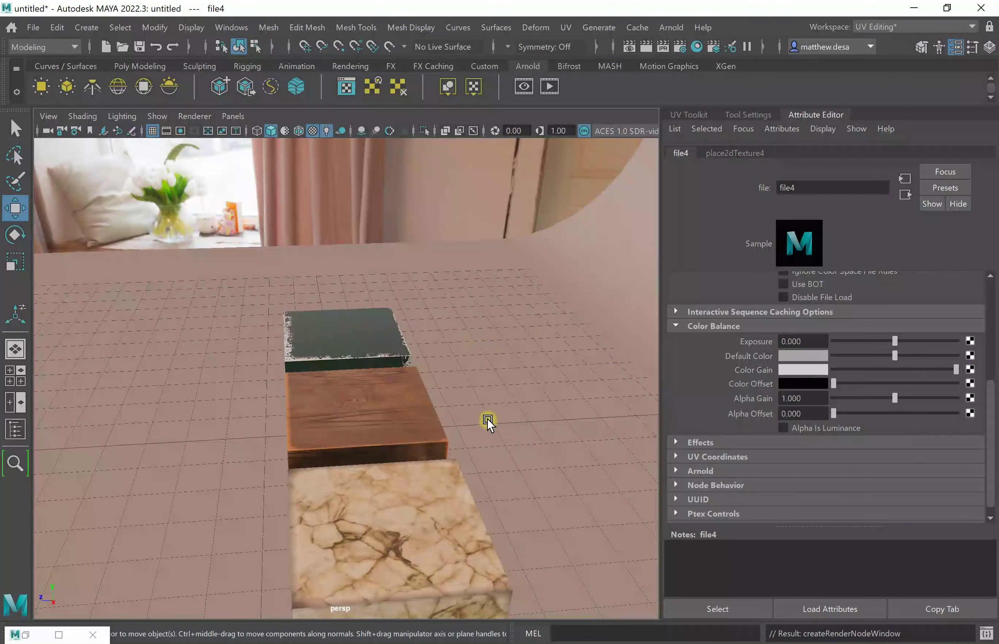
{"action": "left_click_drag", "start_coordinate": [474, 422], "coordinate": [471, 448], "text": "alt"}
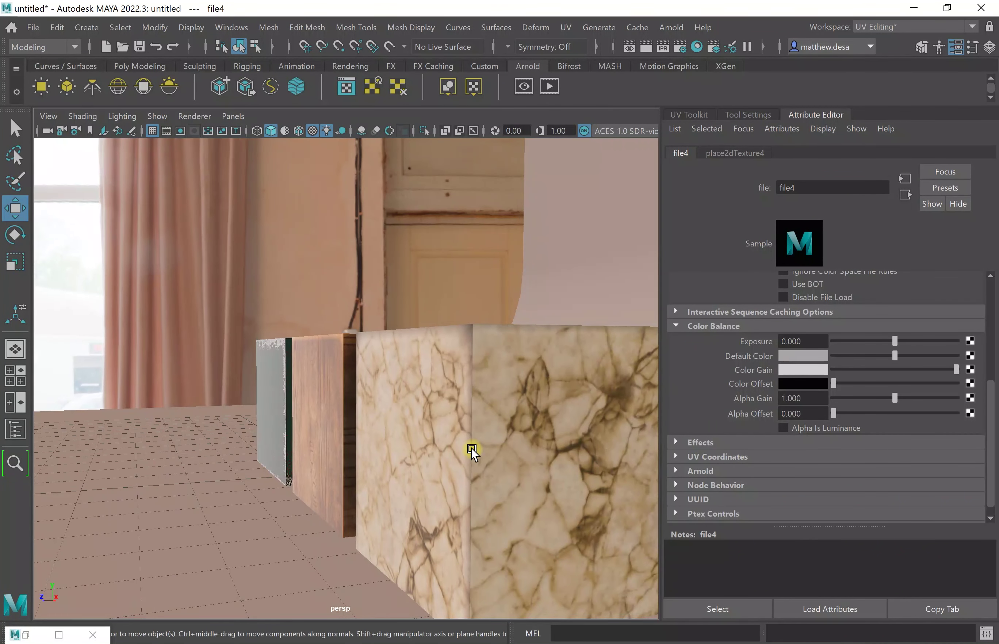
{"action": "left_click", "coordinate": [25, 635]}
{"action": "scroll", "coordinate": [730, 481], "scroll_direction": "down", "scroll_amount": 3}
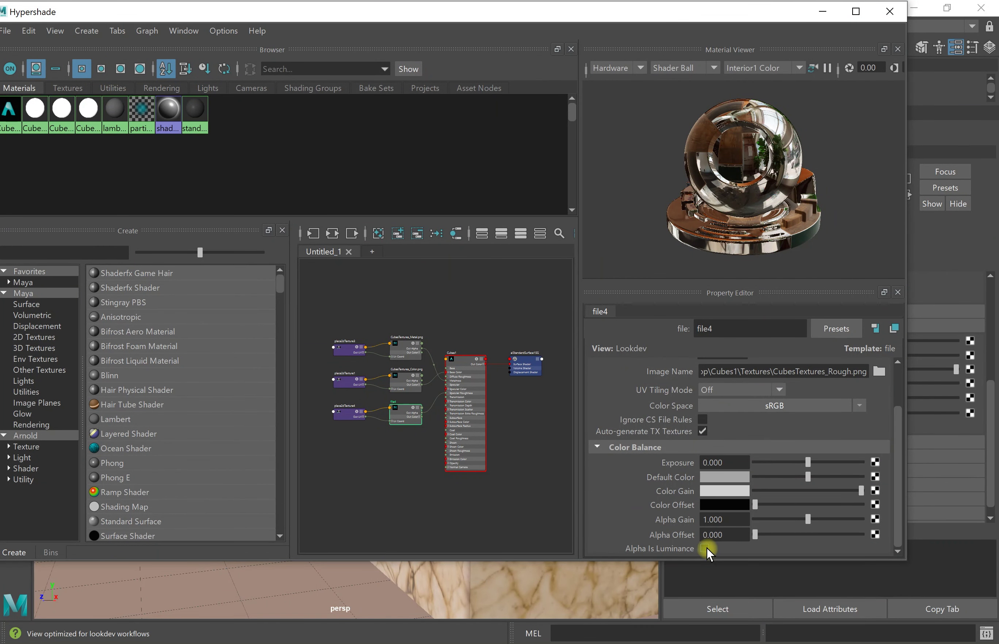
{"action": "left_click", "coordinate": [851, 140]}
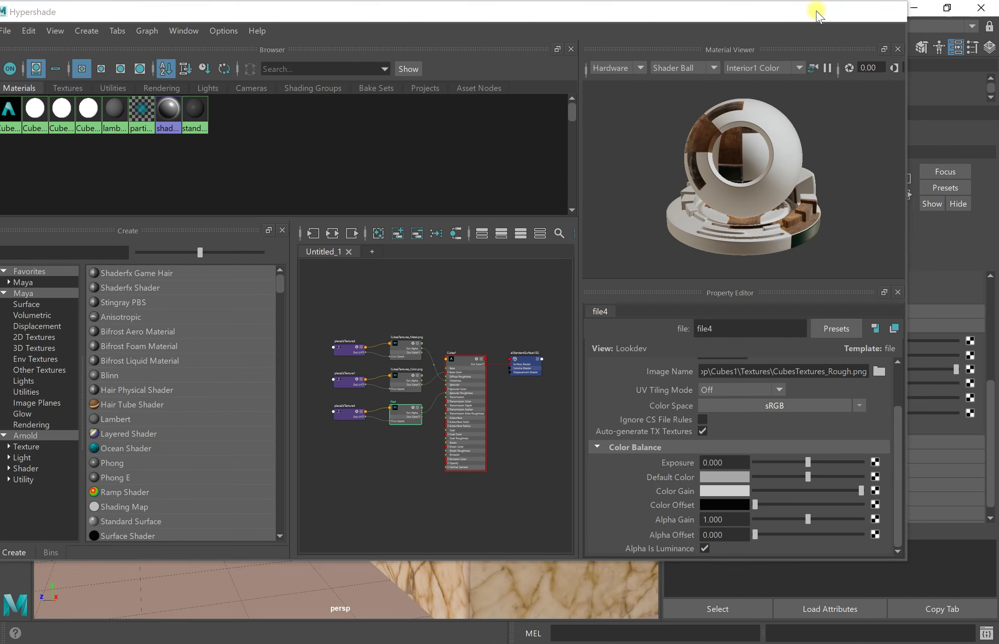
{"action": "left_click", "coordinate": [822, 12]}
{"action": "scroll", "coordinate": [513, 356], "scroll_direction": "down", "scroll_amount": 5}
{"action": "scroll", "coordinate": [510, 376], "scroll_direction": "up", "scroll_amount": 10}
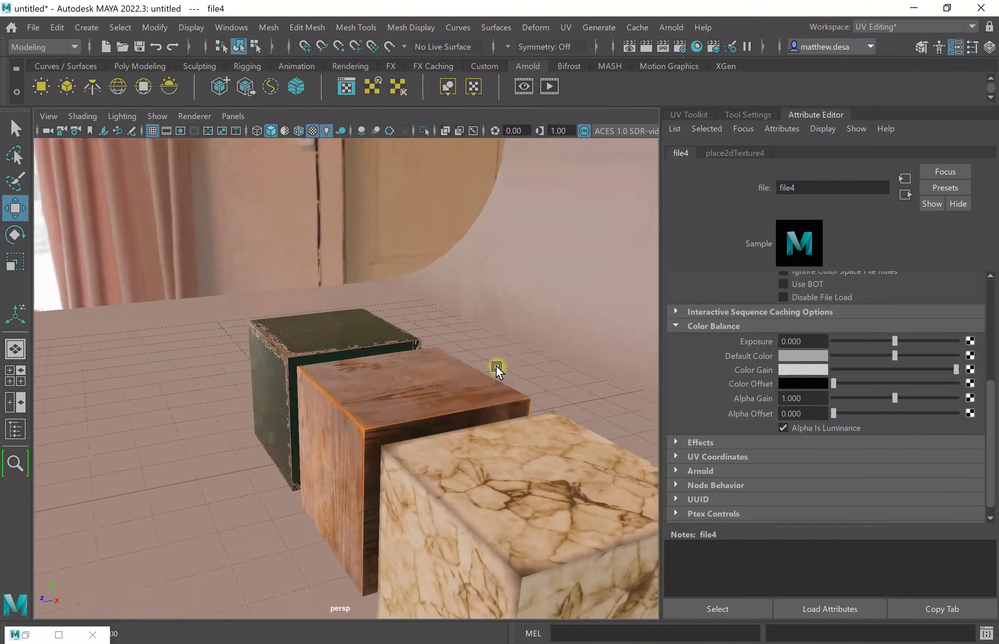
{"action": "left_click_drag", "start_coordinate": [453, 402], "coordinate": [423, 412], "text": "alt"}
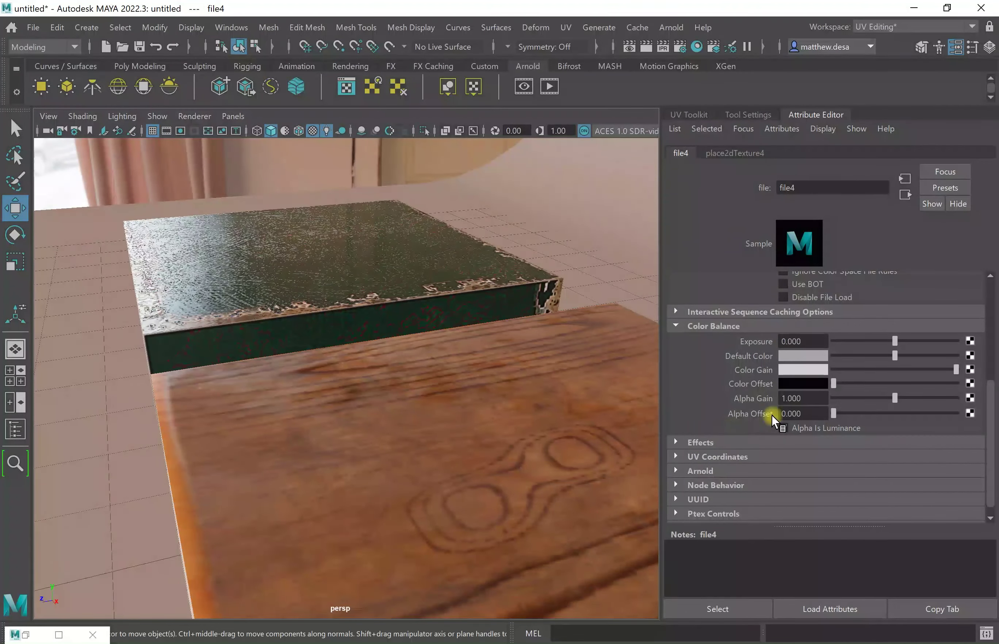
{"action": "left_click_drag", "start_coordinate": [839, 415], "coordinate": [996, 431]}
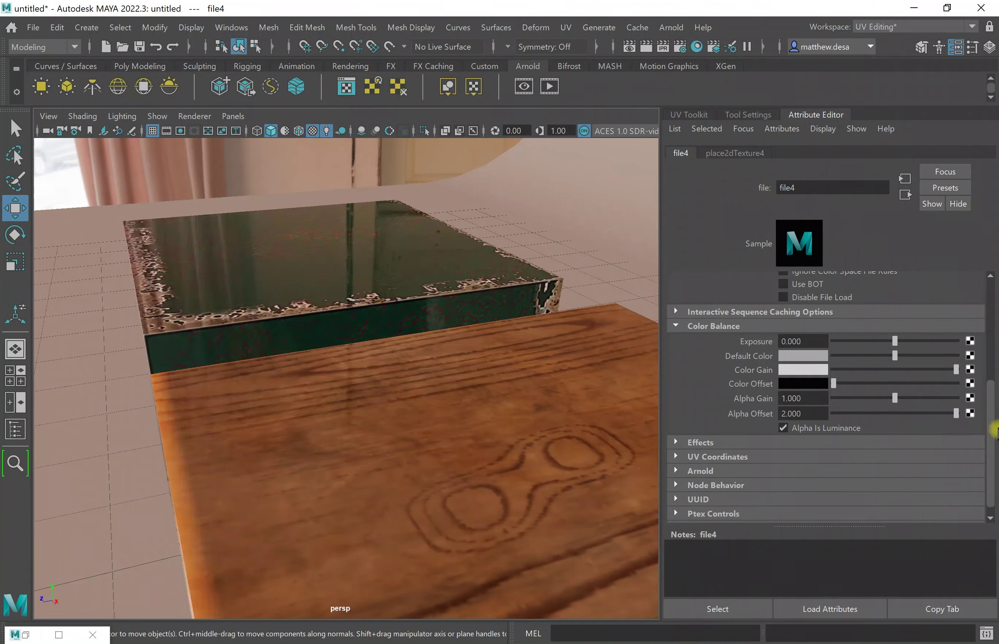
{"action": "left_click_drag", "start_coordinate": [931, 426], "coordinate": [882, 425]}
{"action": "left_click", "coordinate": [809, 410]}
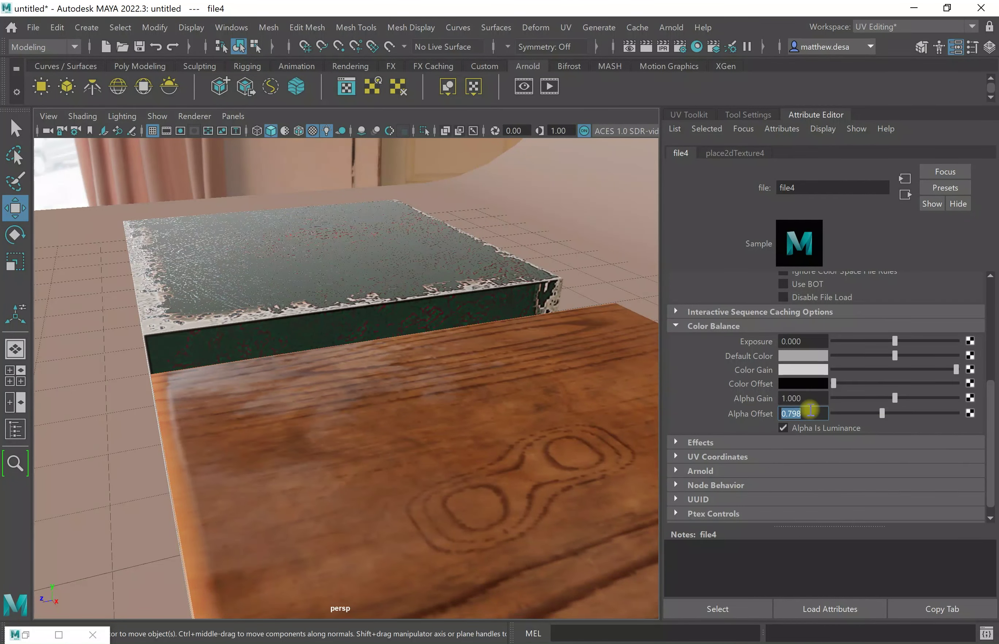
{"action": "type", "text": "1"}
{"action": "key", "text": "Return"}
{"action": "left_click_drag", "start_coordinate": [323, 296], "coordinate": [465, 378], "text": "alt"}
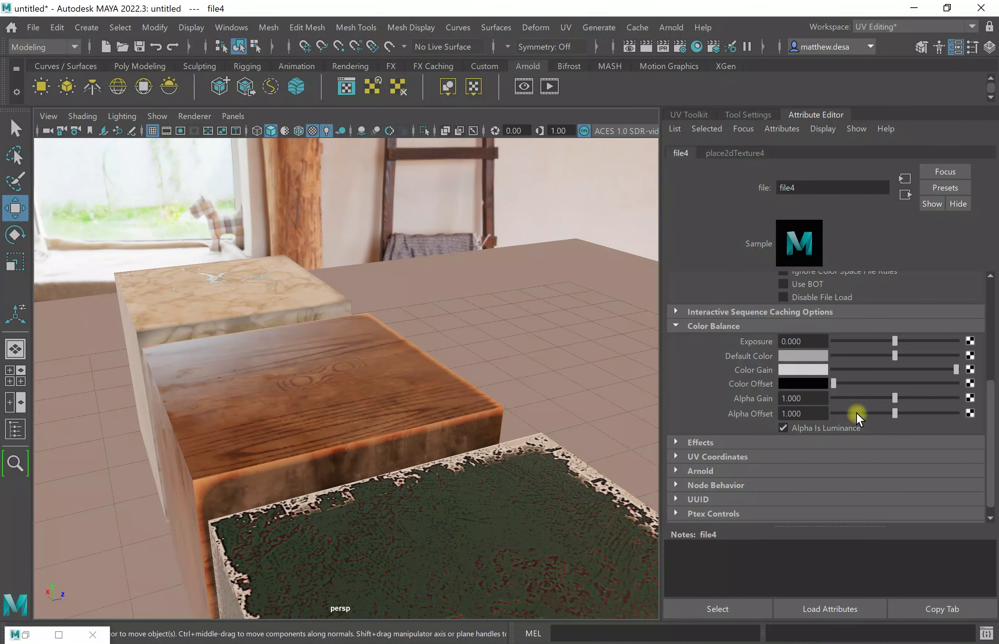
{"action": "left_click_drag", "start_coordinate": [893, 409], "coordinate": [827, 416]}
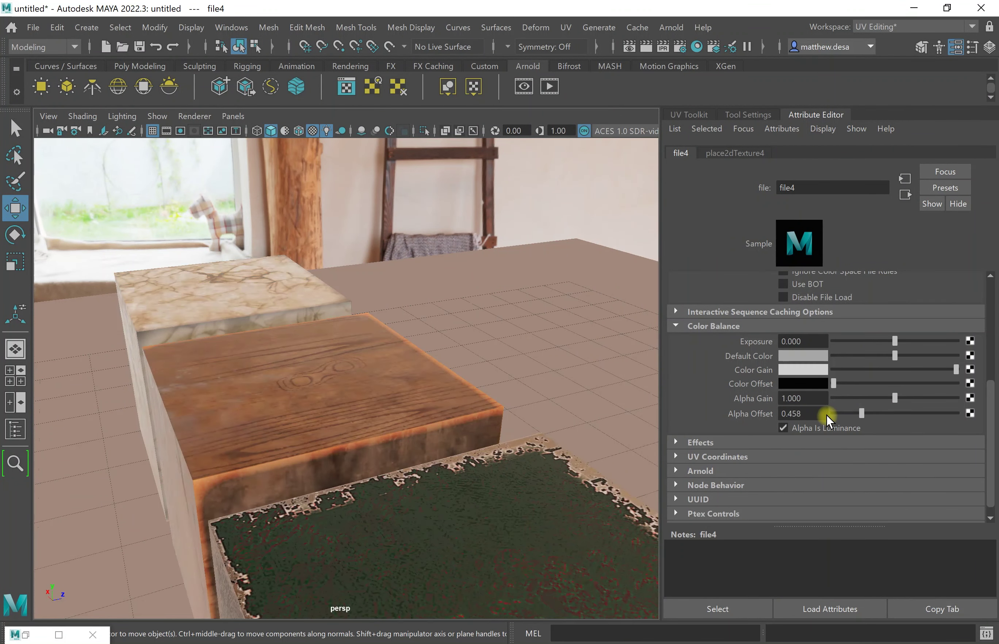
{"action": "left_click", "coordinate": [800, 430]}
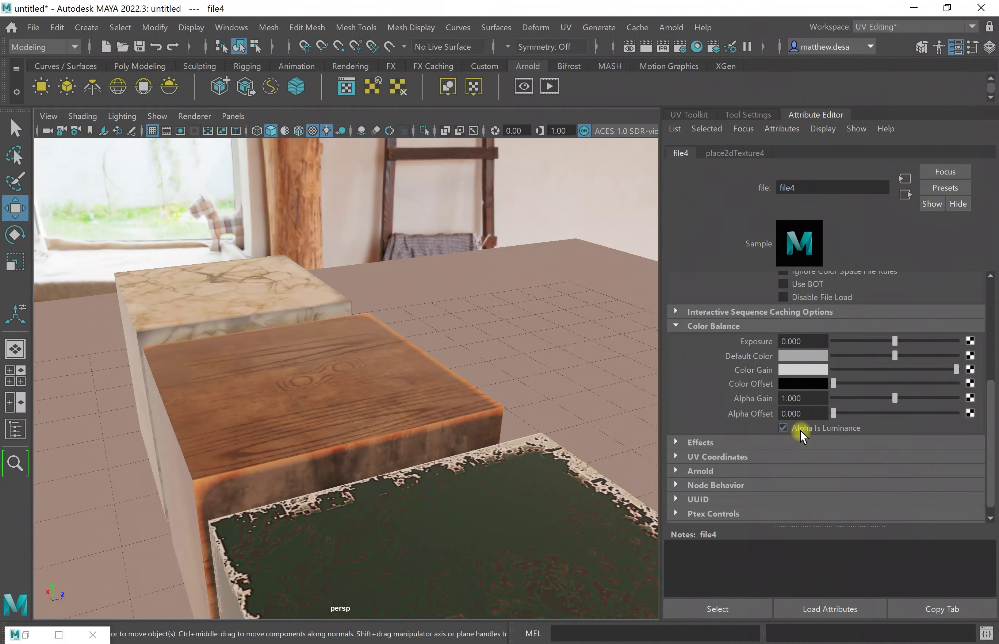
{"action": "left_click", "coordinate": [800, 431]}
{"action": "left_click_drag", "start_coordinate": [836, 413], "coordinate": [793, 428]}
{"action": "left_click_drag", "start_coordinate": [530, 406], "coordinate": [529, 319], "text": "alt"}
- Preview the scene in Arnold RenderView, tilting onto the marble top, then stop and minimise it
{"action": "left_click", "coordinate": [524, 87]}
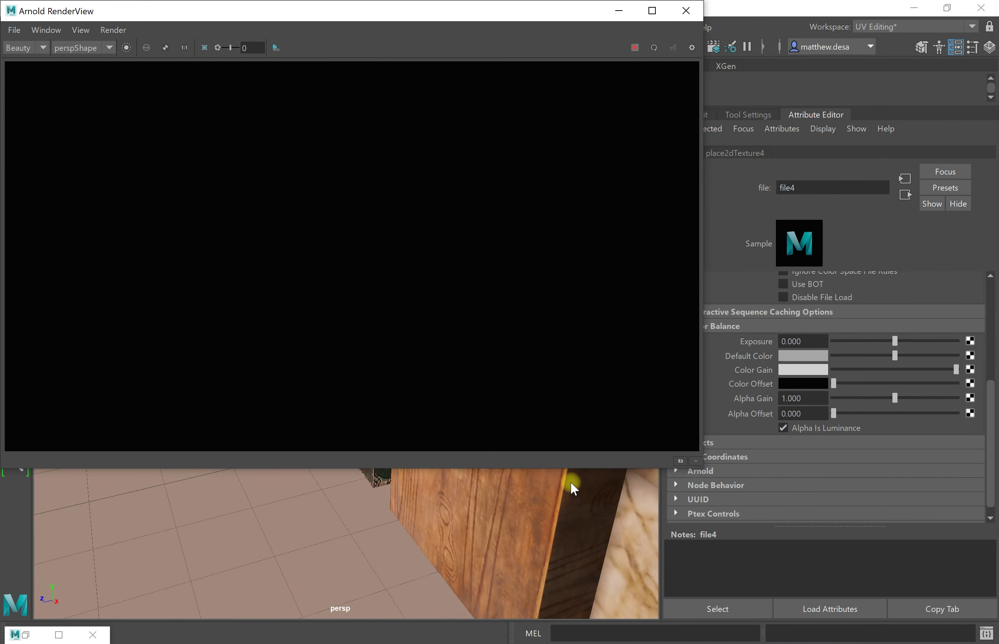
{"action": "left_click", "coordinate": [568, 530]}
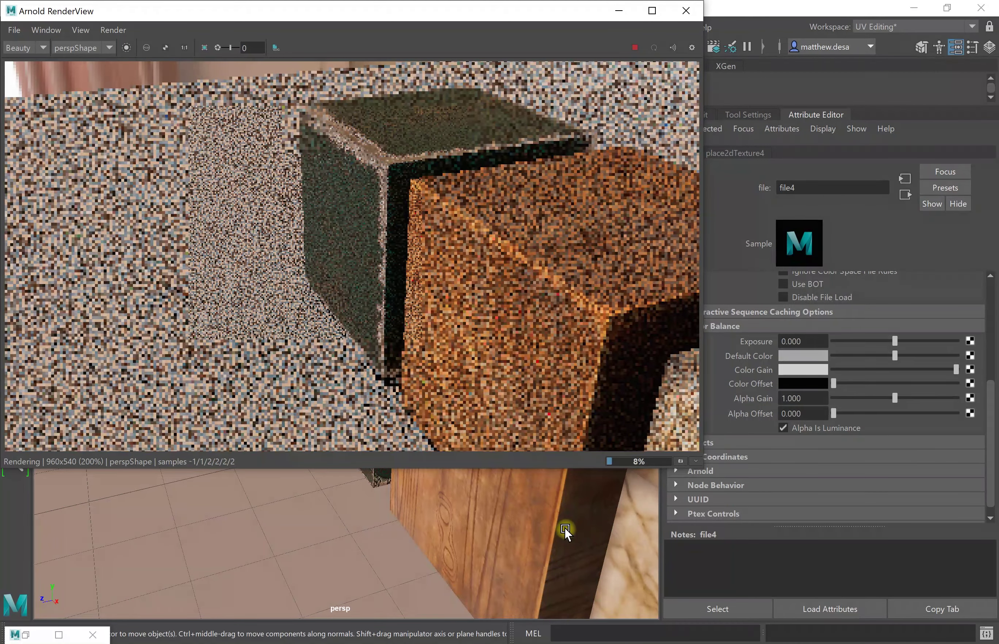
{"action": "scroll", "coordinate": [562, 527], "scroll_direction": "up", "scroll_amount": 5}
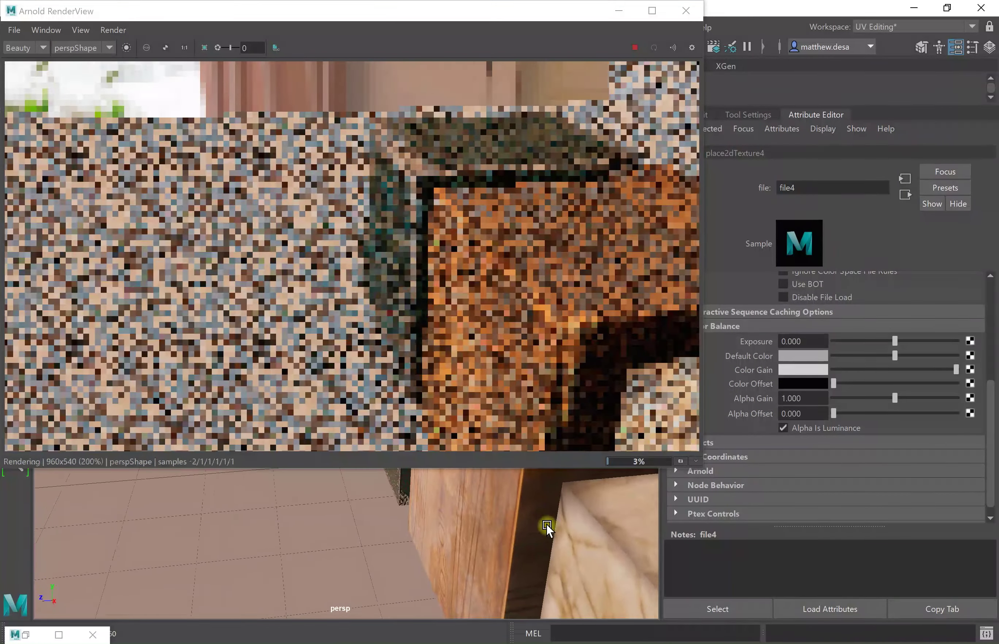
{"action": "scroll", "coordinate": [539, 522], "scroll_direction": "up", "scroll_amount": 2}
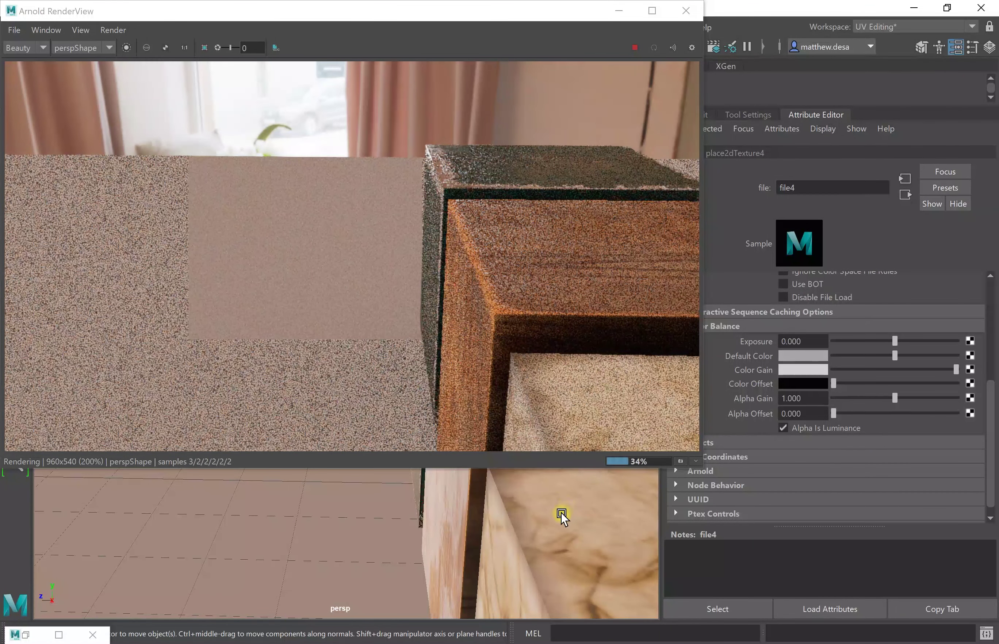
{"action": "left_click_drag", "start_coordinate": [563, 534], "coordinate": [397, 553], "text": "alt"}
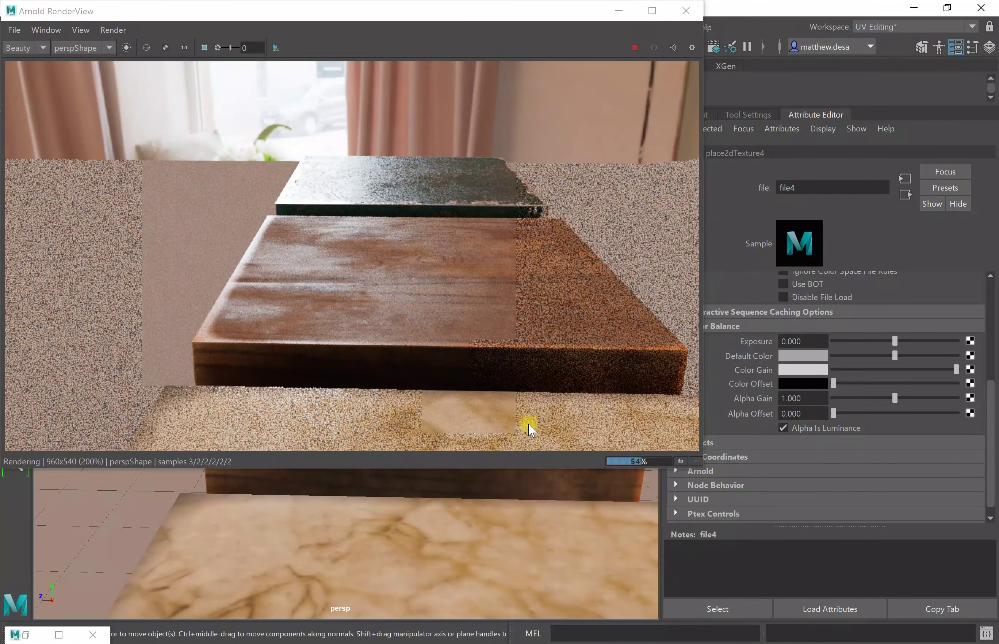
{"action": "left_click", "coordinate": [633, 47]}
{"action": "left_click", "coordinate": [618, 11]}
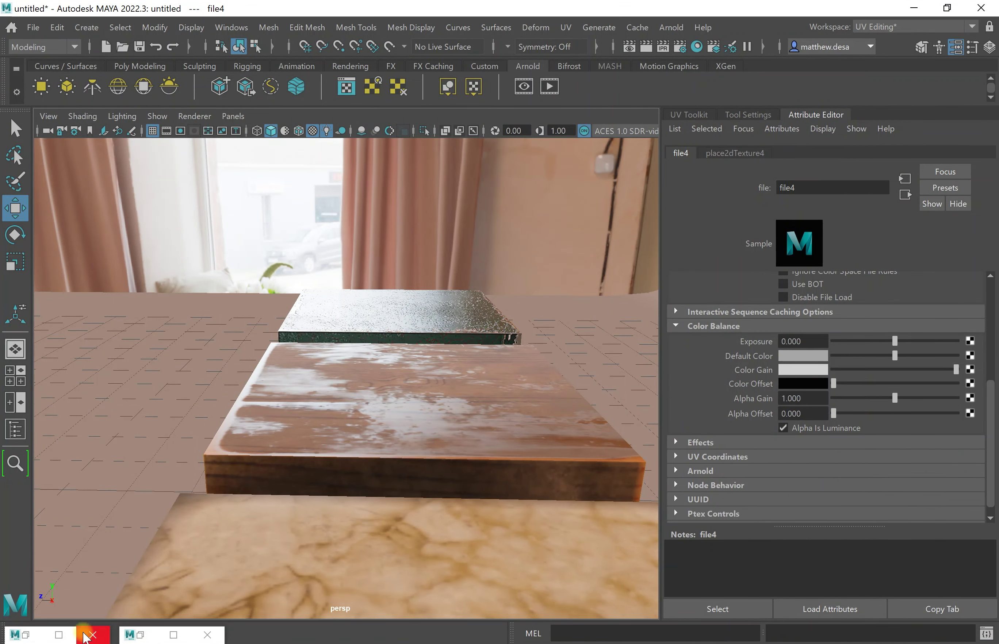
- Bring the editors back, select the Cubes1 material and expand its Geometry settings
{"action": "left_click", "coordinate": [135, 633]}
{"action": "left_click", "coordinate": [26, 634]}
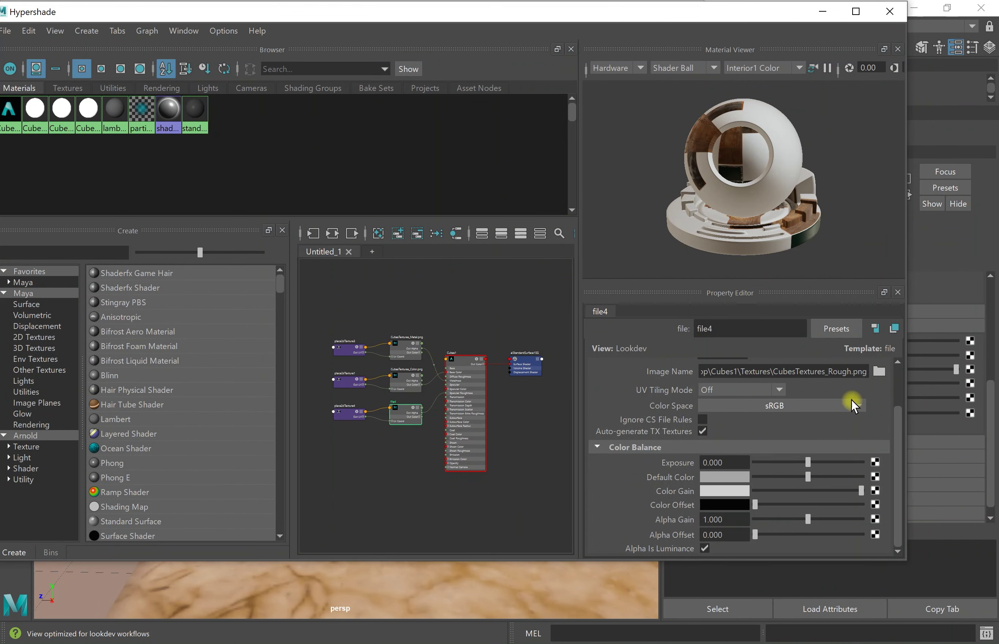
{"action": "left_click", "coordinate": [468, 373]}
{"action": "scroll", "coordinate": [775, 412], "scroll_direction": "down", "scroll_amount": 5}
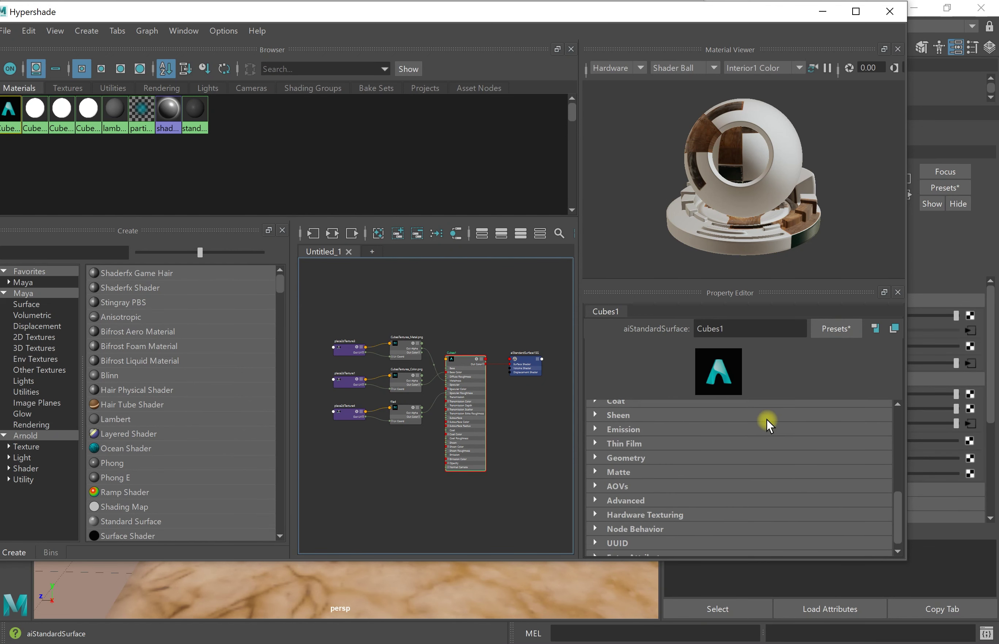
{"action": "left_click", "coordinate": [596, 458]}
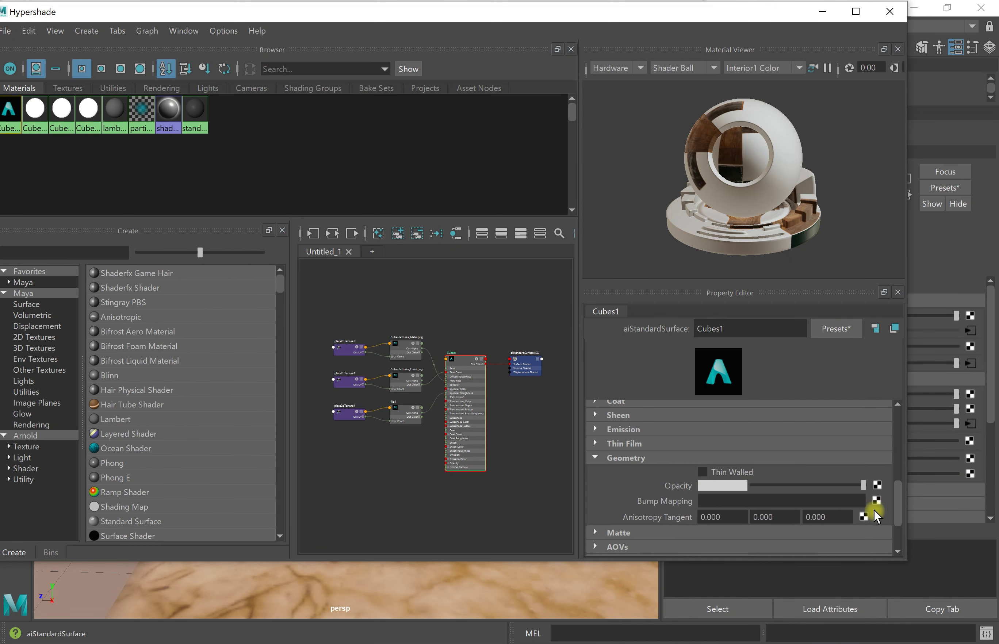
- Connect a new file texture via bump2d1 to Bump Mapping, choosing Tangent Space Normals
{"action": "left_click", "coordinate": [877, 501]}
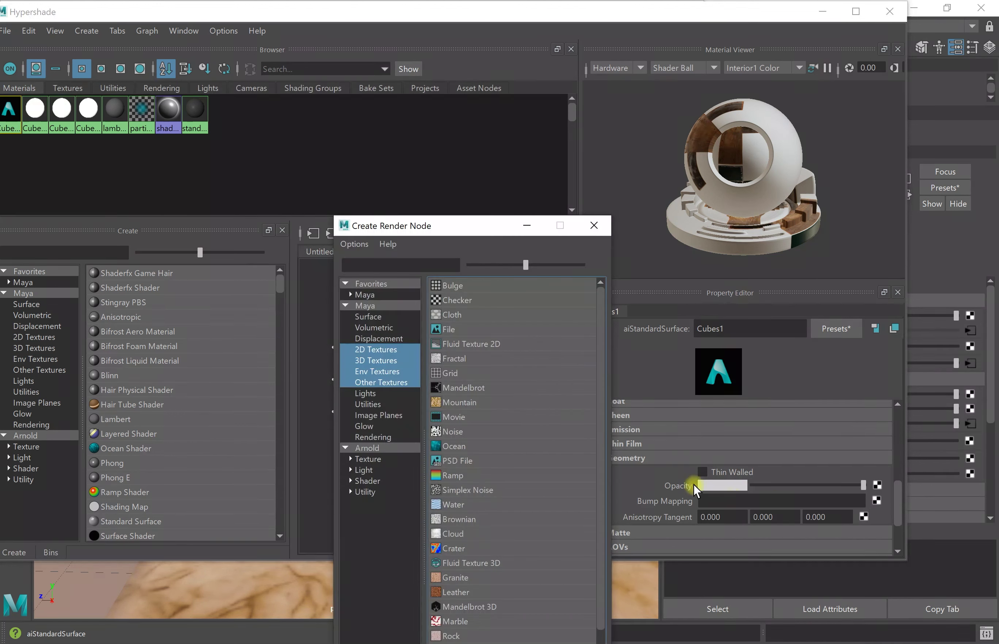
{"action": "left_click", "coordinate": [457, 331]}
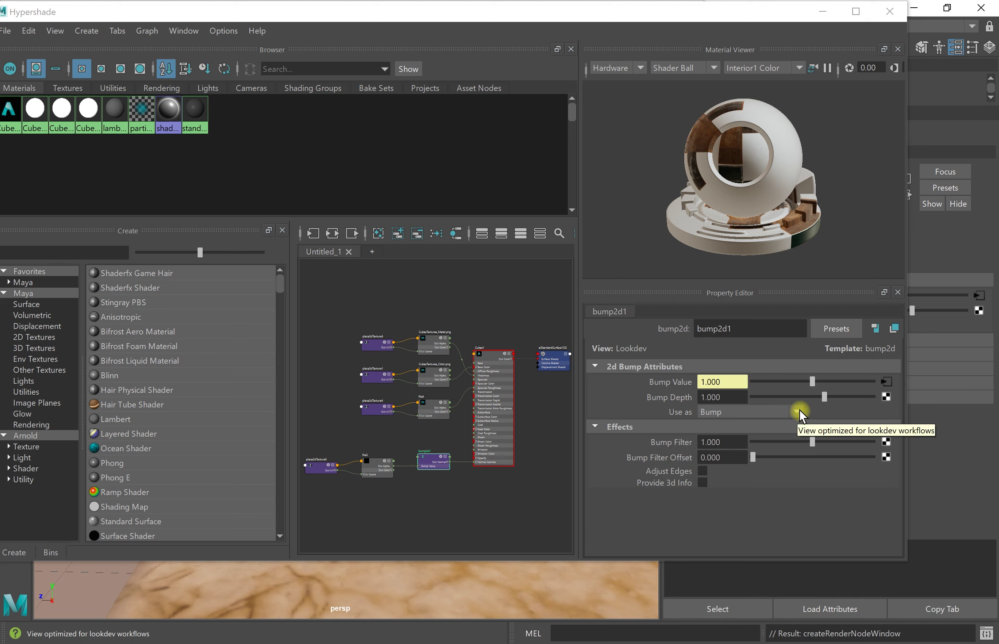
{"action": "left_click", "coordinate": [799, 409]}
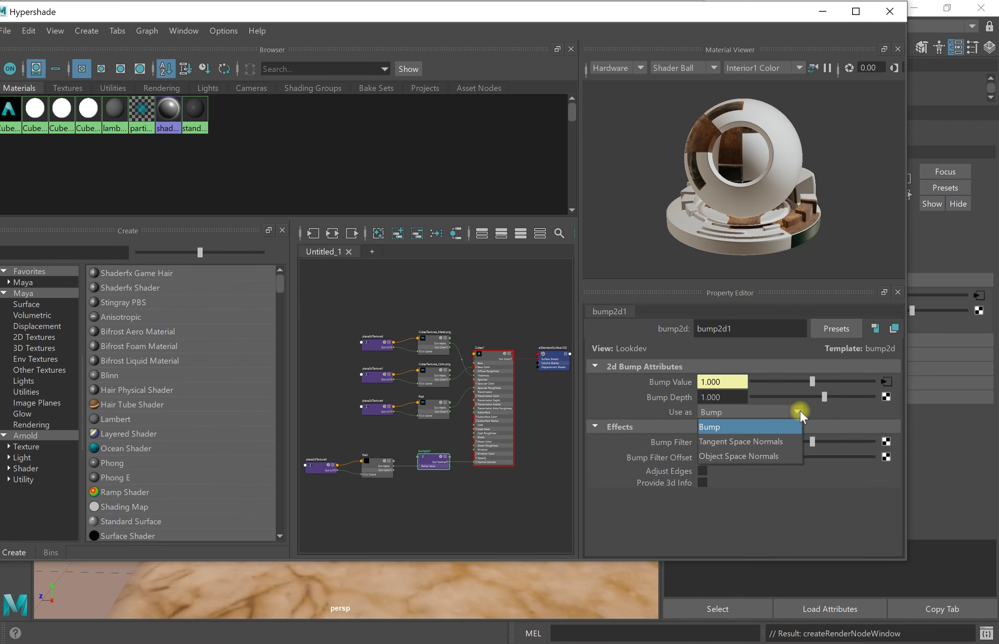
{"action": "left_click", "coordinate": [769, 437]}
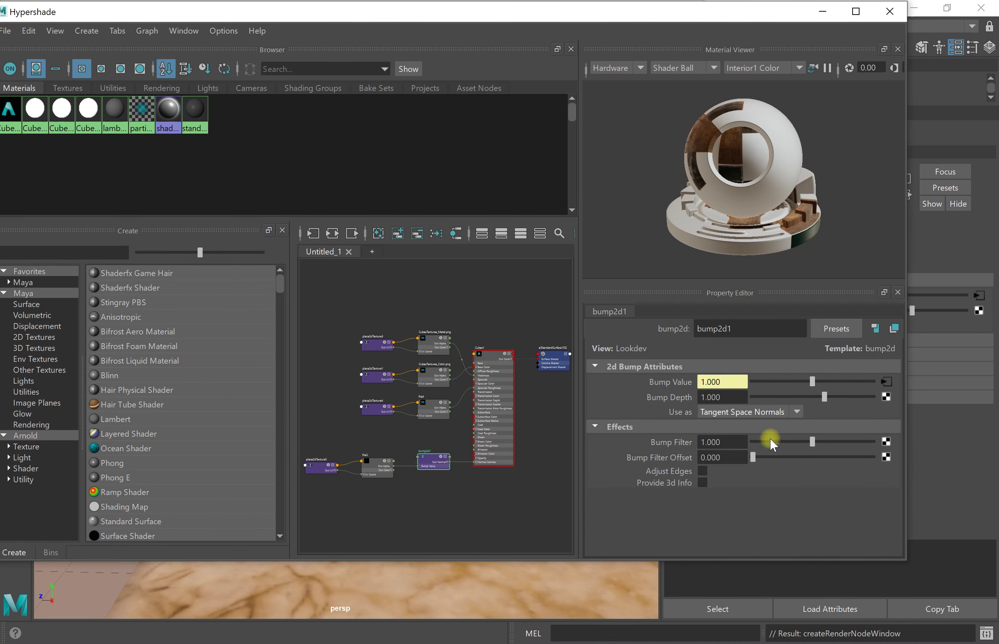
- Load CubesTextures_Norm.png from Desktop\Cubes1\Textures into the file5 texture
{"action": "left_click", "coordinate": [373, 465]}
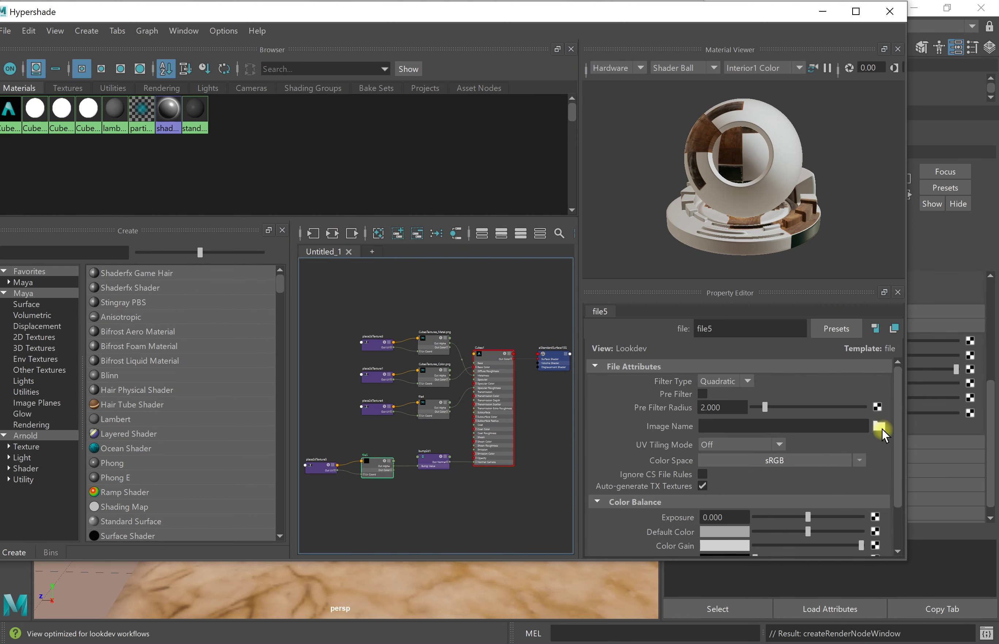
{"action": "left_click", "coordinate": [880, 428]}
{"action": "left_click", "coordinate": [111, 150]}
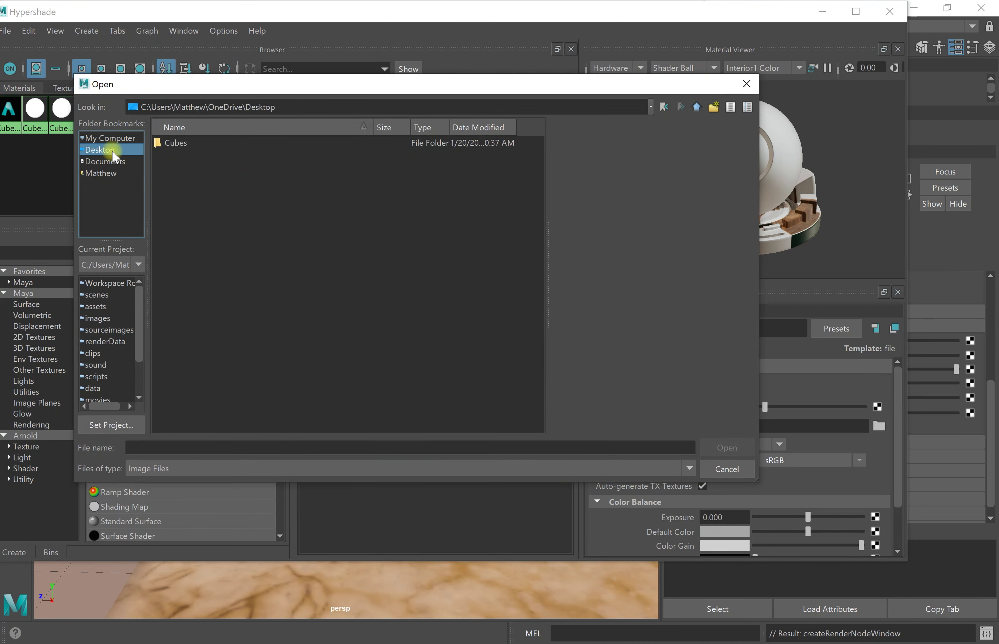
{"action": "double_click", "coordinate": [188, 166]}
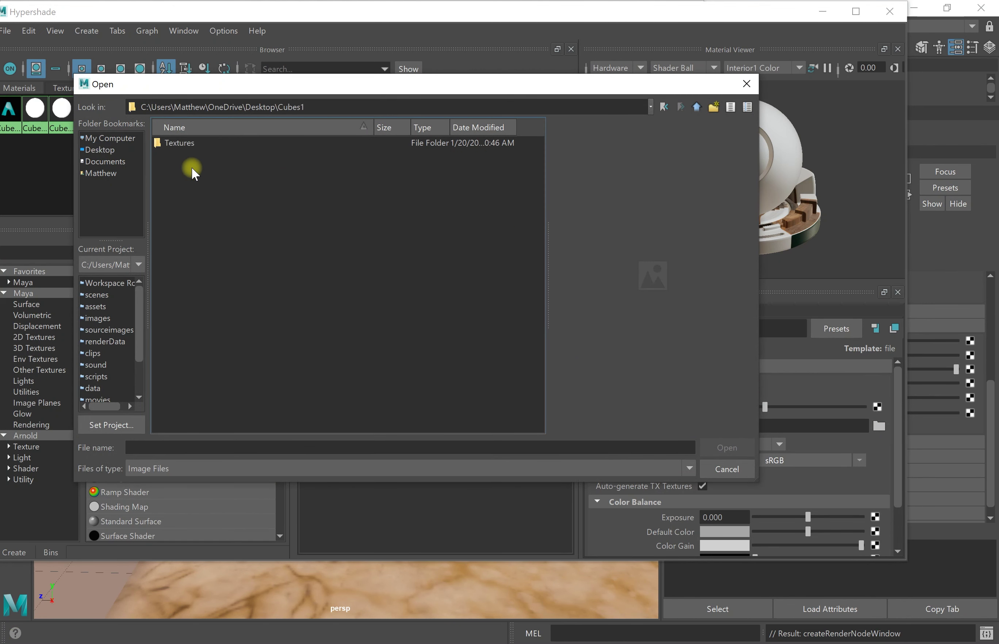
{"action": "double_click", "coordinate": [188, 146]}
{"action": "scroll", "coordinate": [248, 390], "scroll_direction": "down", "scroll_amount": 1}
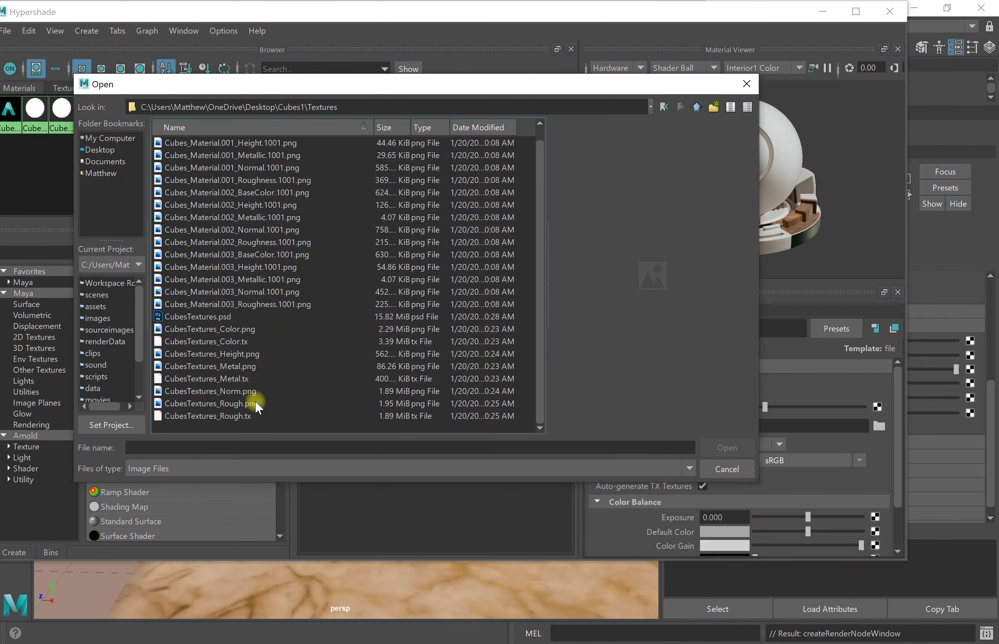
{"action": "left_click", "coordinate": [245, 390]}
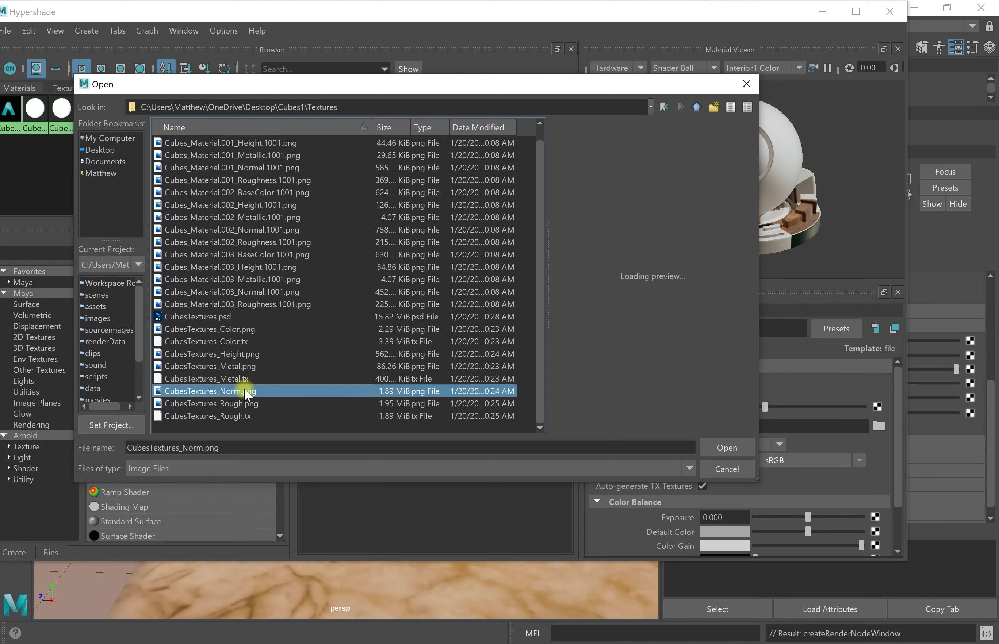
{"action": "left_click", "coordinate": [730, 448]}
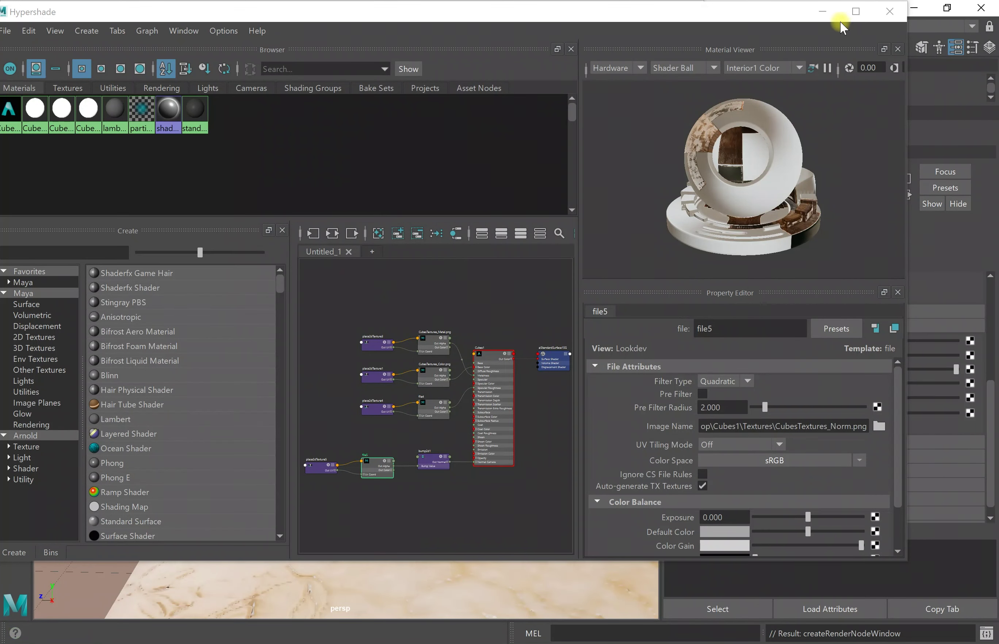
- Set file5's Color Space to Utility > Raw
{"action": "scroll", "coordinate": [825, 457], "scroll_direction": "down", "scroll_amount": 3}
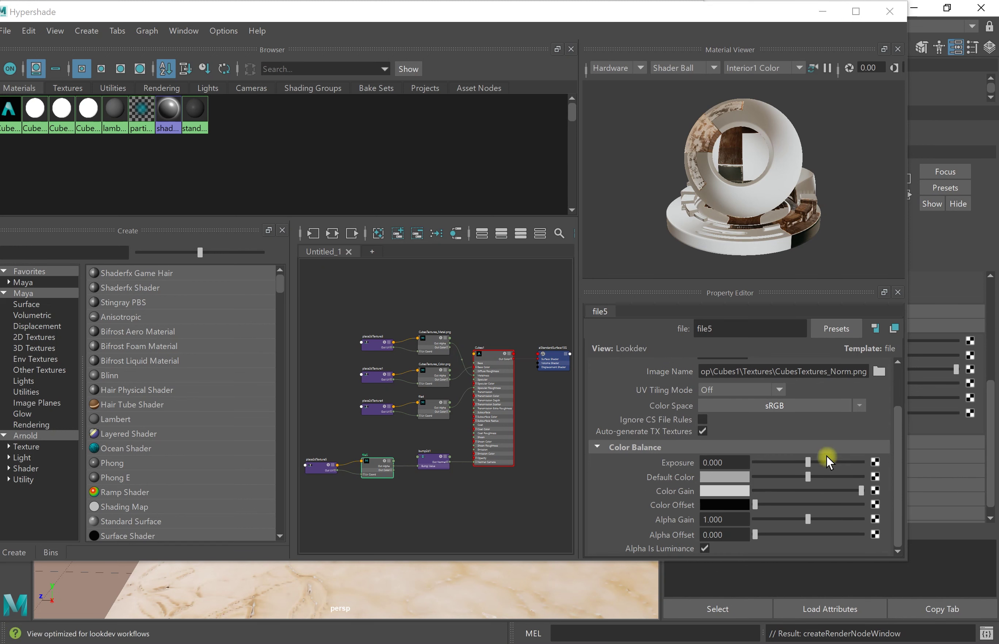
{"action": "left_click", "coordinate": [705, 548]}
{"action": "left_click", "coordinate": [705, 548]}
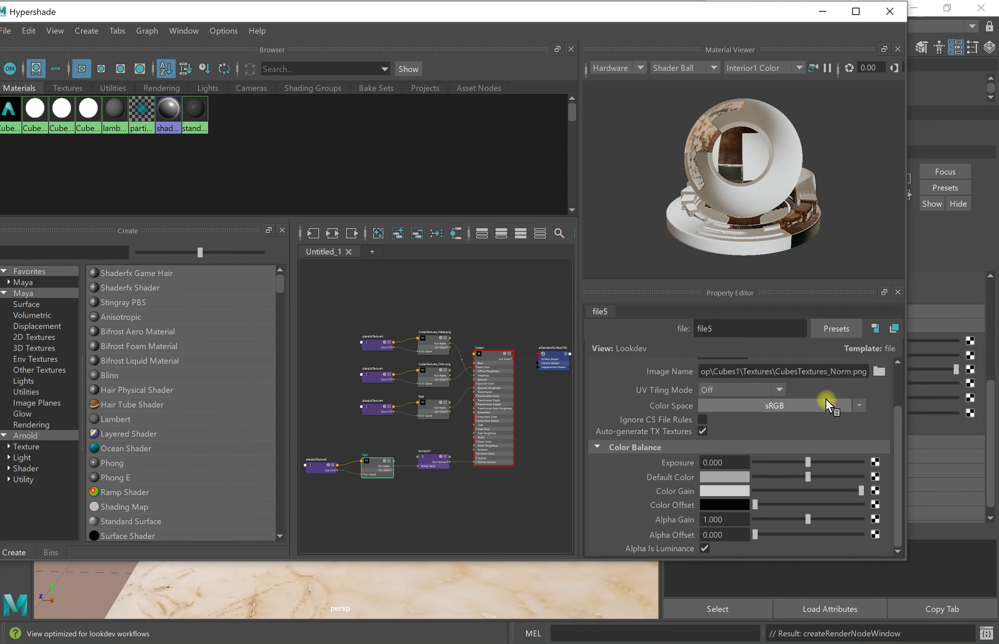
{"action": "left_click", "coordinate": [845, 404]}
{"action": "mouse_move", "coordinate": [888, 445]}
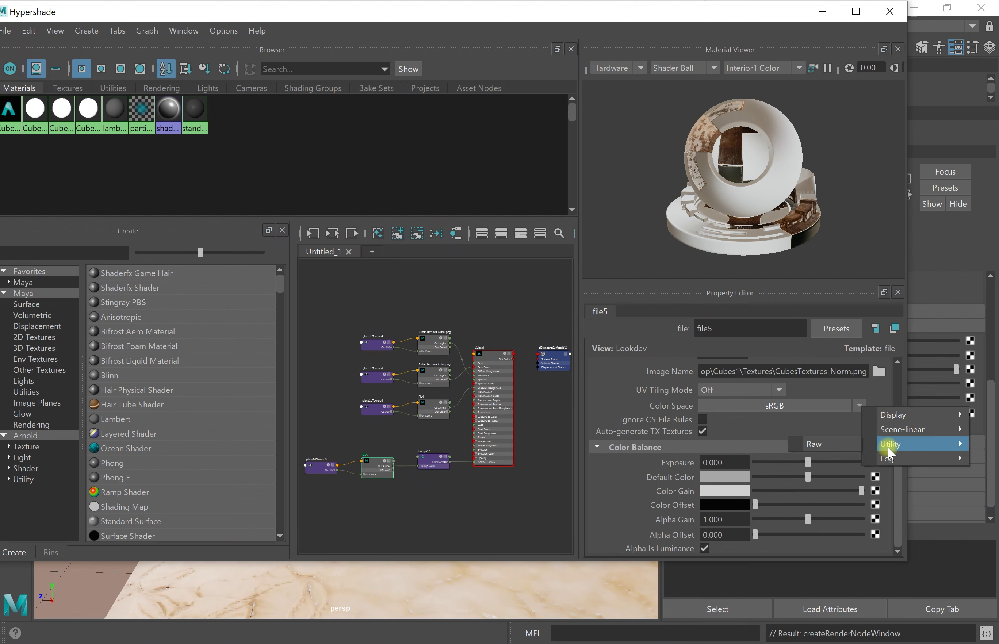
{"action": "left_click", "coordinate": [839, 447]}
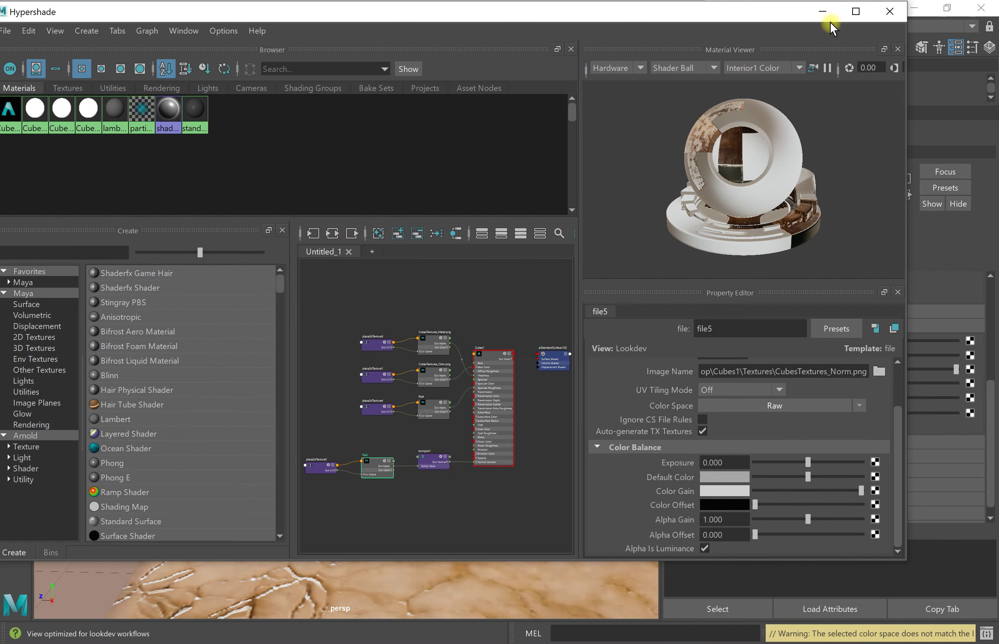
- Hide Hypershade and RenderView, tumble around the wood and metal cubes, then reopen RenderView
{"action": "left_click", "coordinate": [822, 14]}
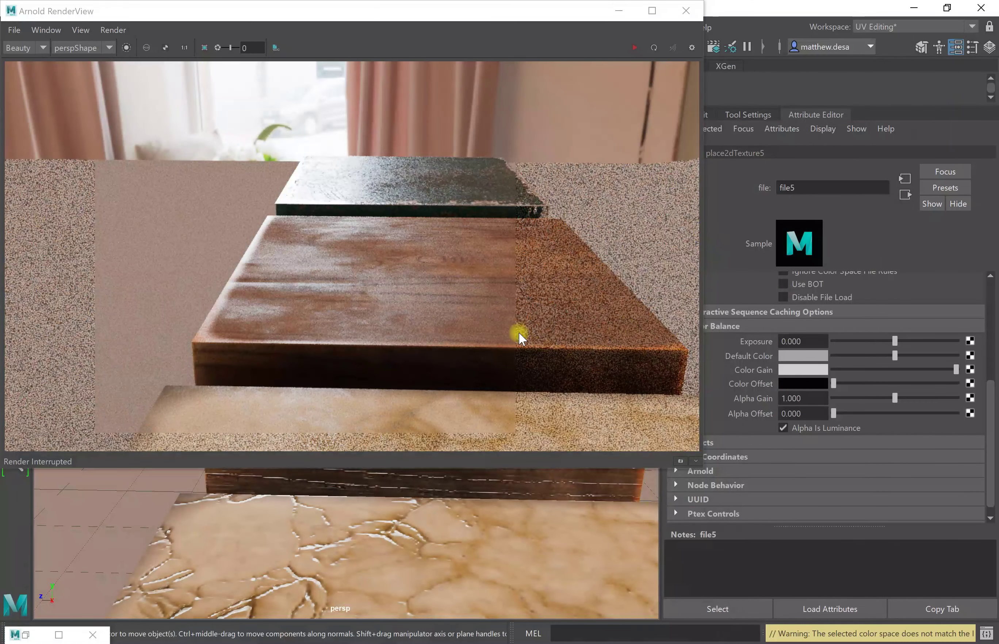
{"action": "left_click", "coordinate": [618, 11]}
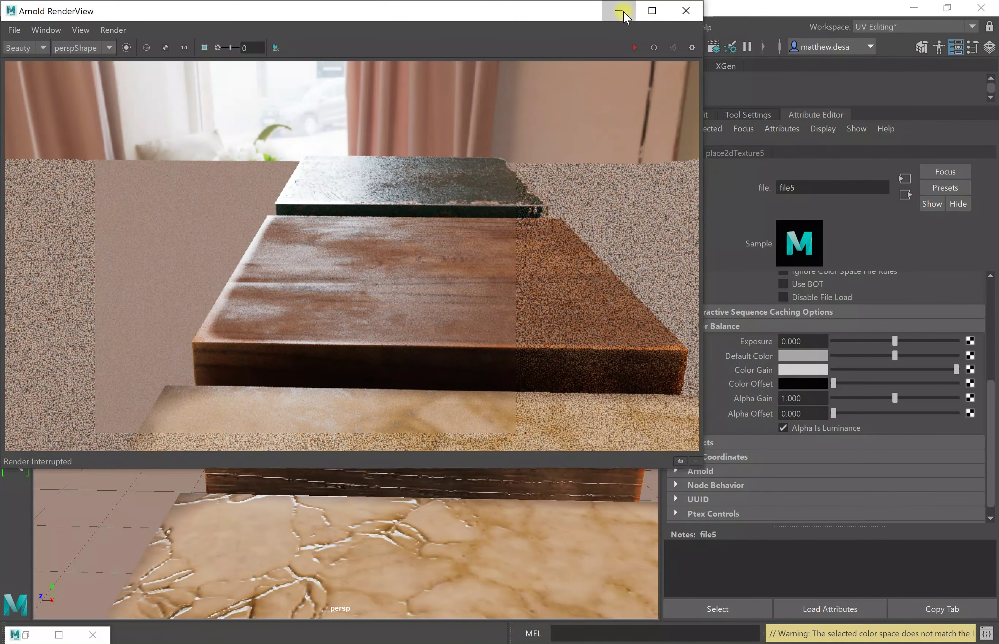
{"action": "scroll", "coordinate": [505, 392], "scroll_direction": "up", "scroll_amount": 4}
{"action": "left_click_drag", "start_coordinate": [503, 416], "coordinate": [483, 416], "text": "alt"}
{"action": "left_click_drag", "start_coordinate": [473, 418], "coordinate": [498, 425], "text": "alt"}
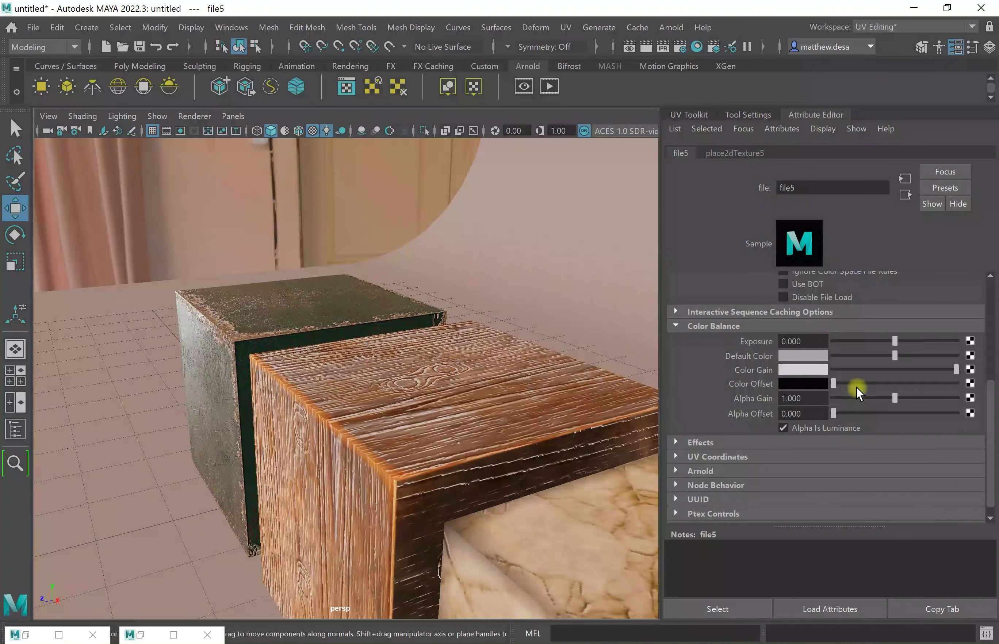
{"action": "scroll", "coordinate": [856, 390], "scroll_direction": "up", "scroll_amount": 5}
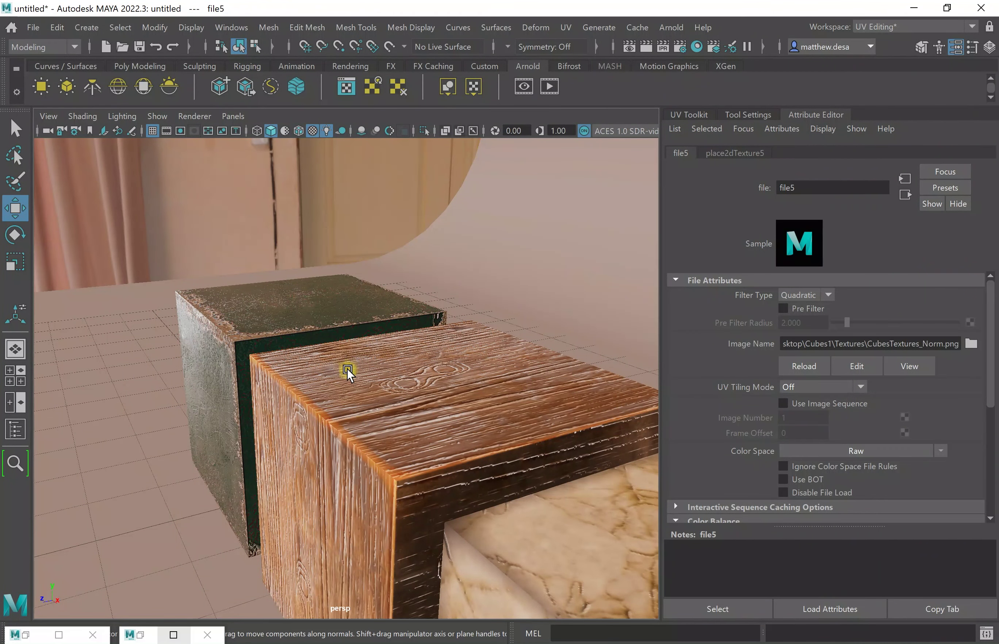
{"action": "left_click_drag", "start_coordinate": [348, 372], "coordinate": [326, 575], "text": "alt"}
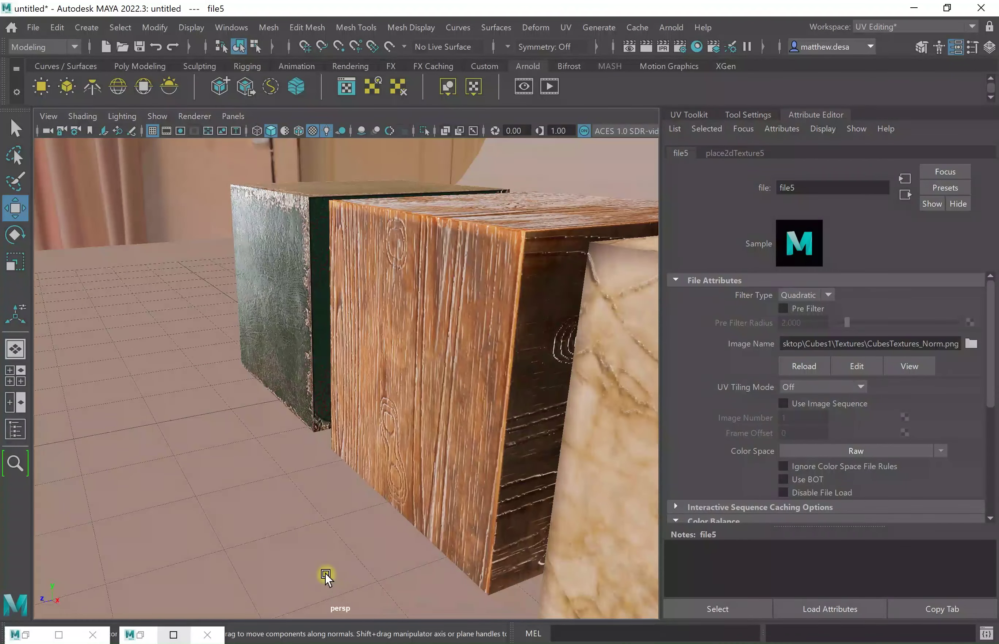
{"action": "left_click", "coordinate": [141, 632]}
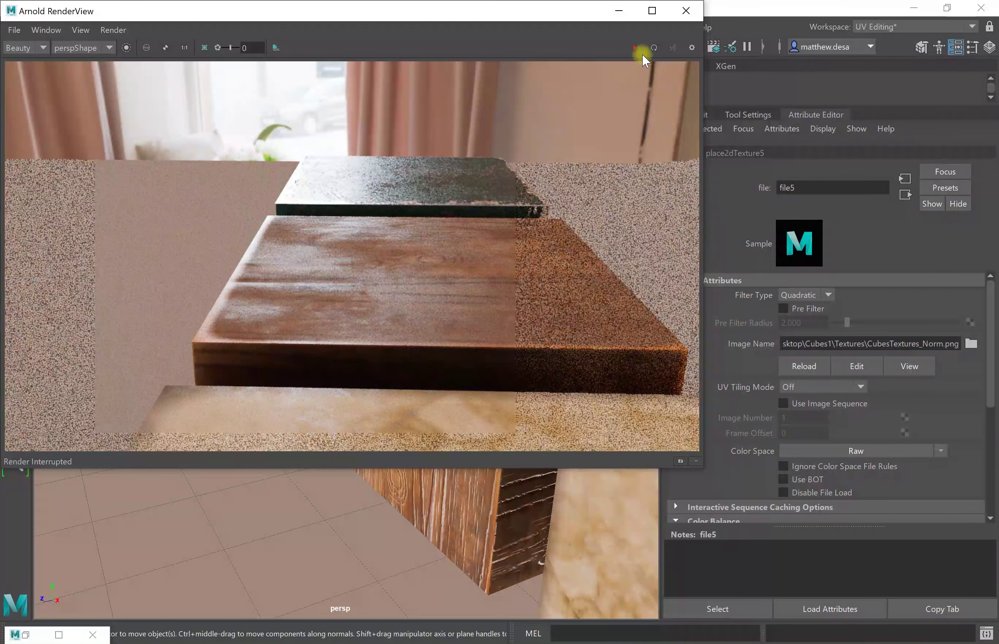
- Re-render in Arnold while orbiting toward the marble cube, then stop the render and minimise it
{"action": "left_click", "coordinate": [635, 48]}
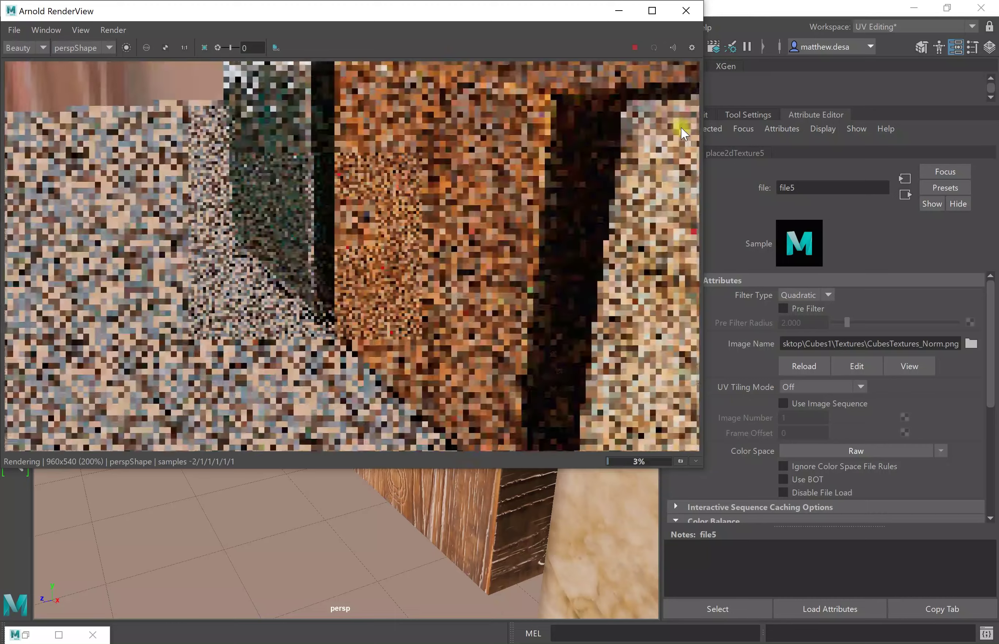
{"action": "left_click_drag", "start_coordinate": [512, 553], "coordinate": [490, 517], "text": "alt"}
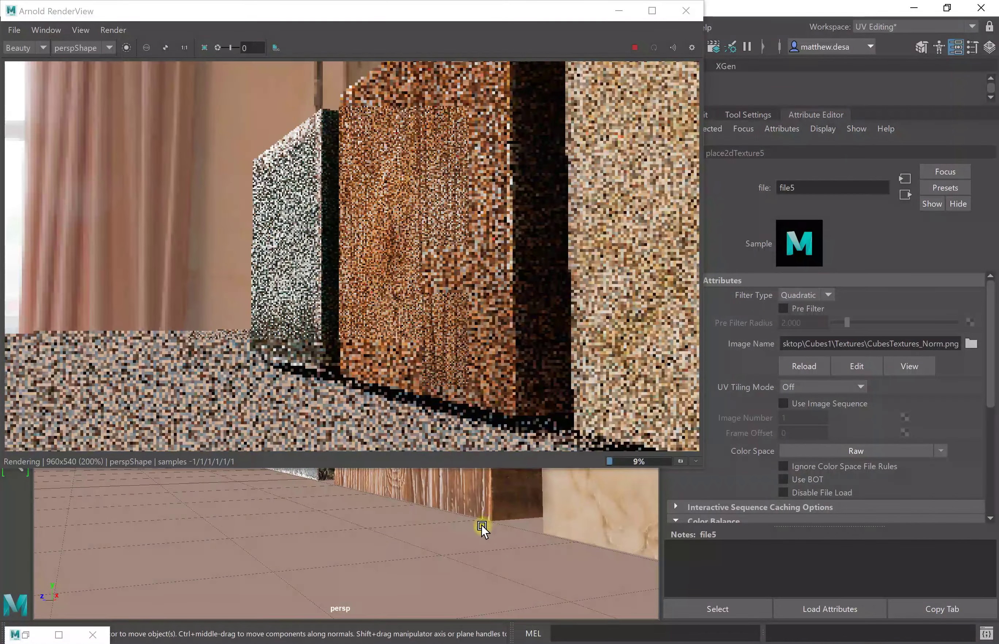
{"action": "mouse_move", "coordinate": [482, 526]}
{"action": "left_mouse_down", "text": "alt"}
{"action": "mouse_move", "coordinate": [474, 534]}
{"action": "mouse_move", "coordinate": [492, 534]}
{"action": "left_mouse_up", "text": "alt"}
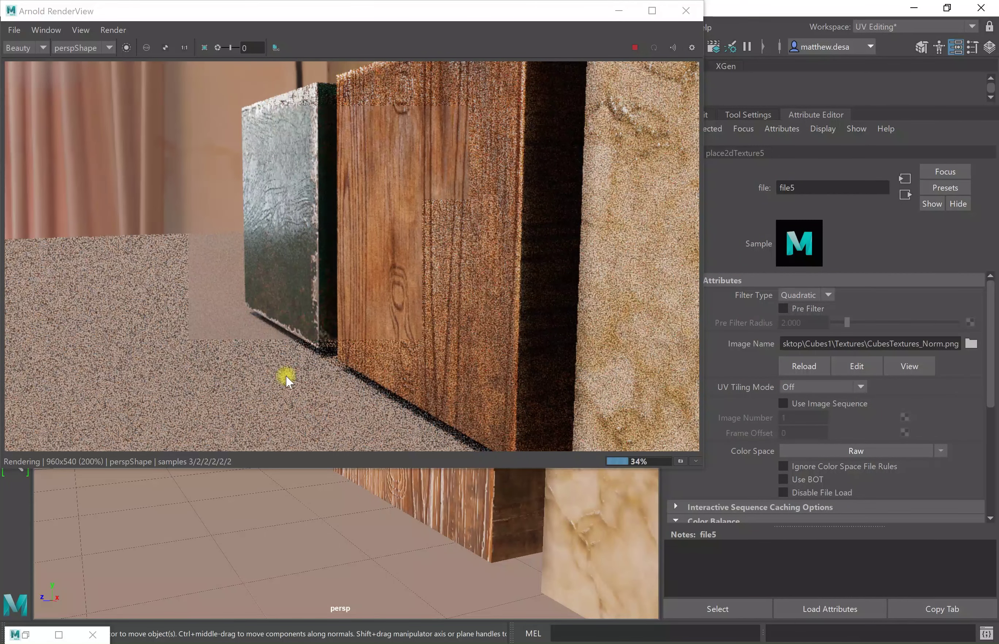
{"action": "left_click_drag", "start_coordinate": [491, 472], "coordinate": [508, 530], "text": "alt"}
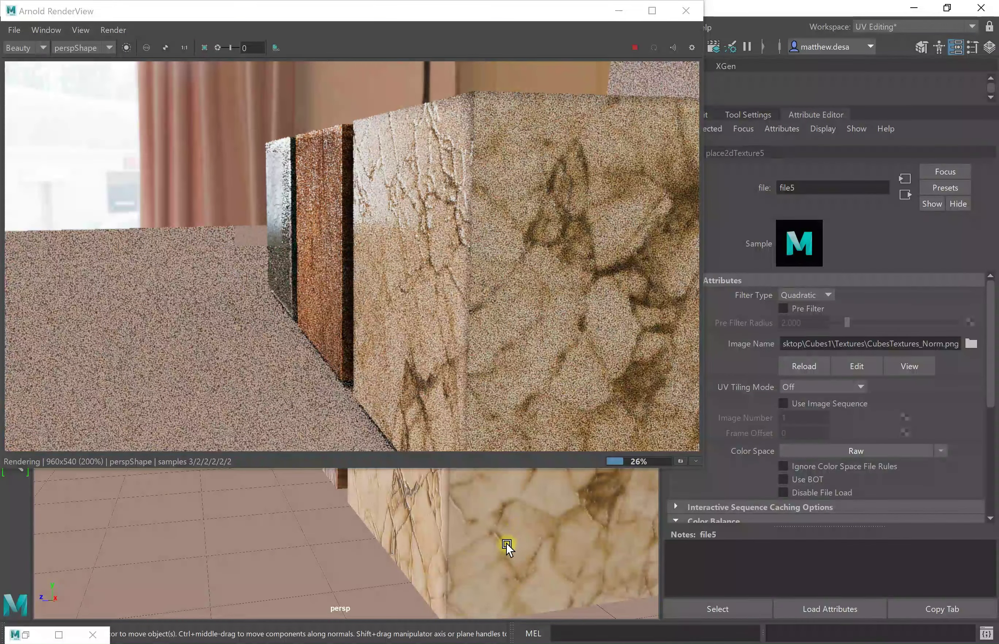
{"action": "left_click_drag", "start_coordinate": [506, 543], "coordinate": [574, 502], "text": "alt"}
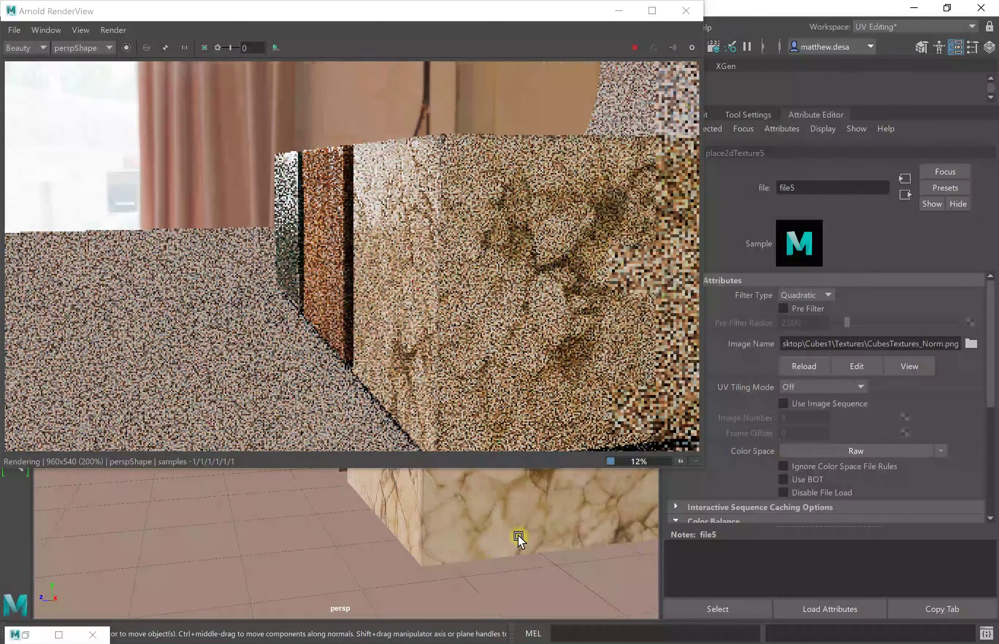
{"action": "mouse_move", "coordinate": [517, 536]}
{"action": "left_mouse_down", "text": "alt"}
{"action": "mouse_move", "coordinate": [530, 538]}
{"action": "mouse_move", "coordinate": [516, 543]}
{"action": "left_mouse_up", "text": "alt"}
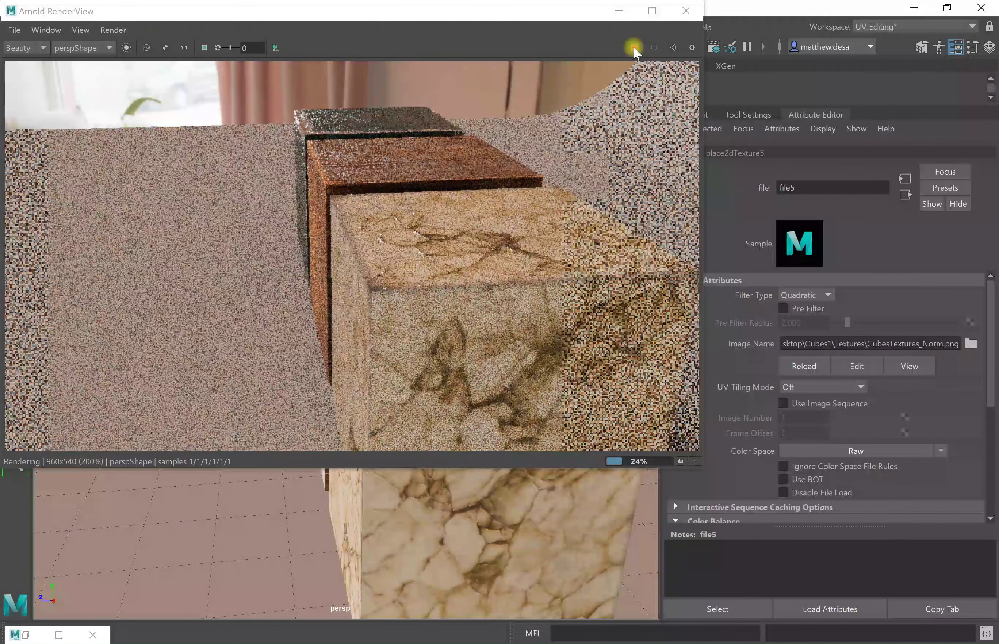
{"action": "left_click", "coordinate": [635, 48]}
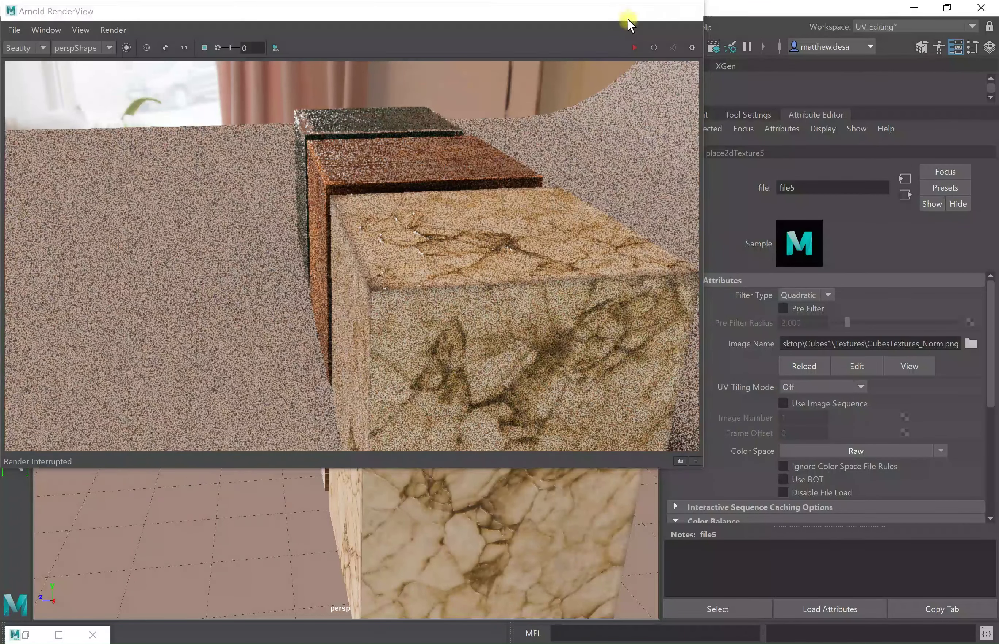
{"action": "left_click", "coordinate": [621, 12]}
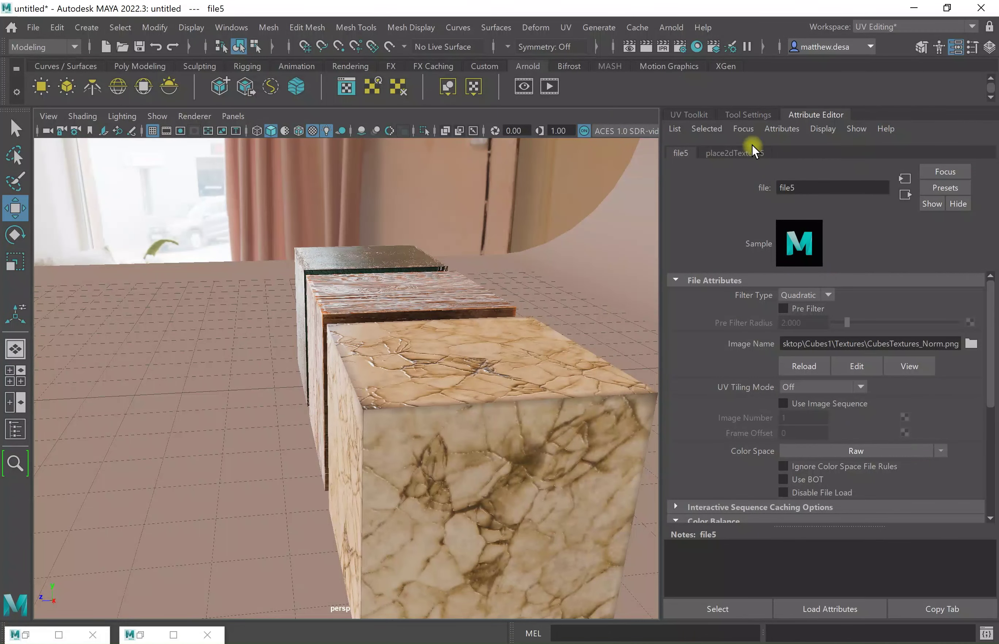
- Raise bump2d1's Bump Depth from 1 to 5.000
{"action": "left_click", "coordinate": [59, 634]}
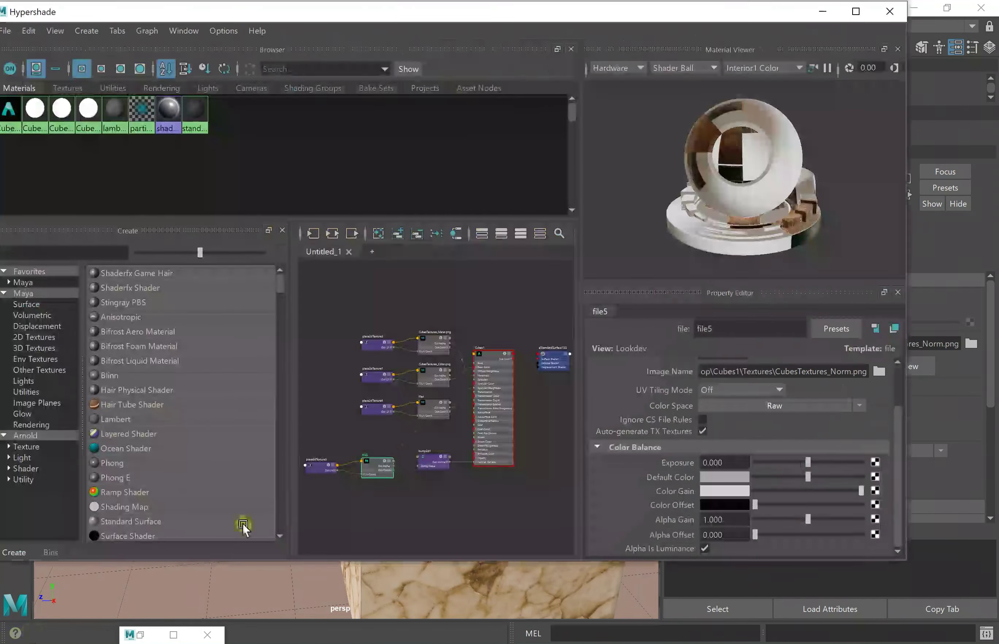
{"action": "left_click", "coordinate": [506, 376]}
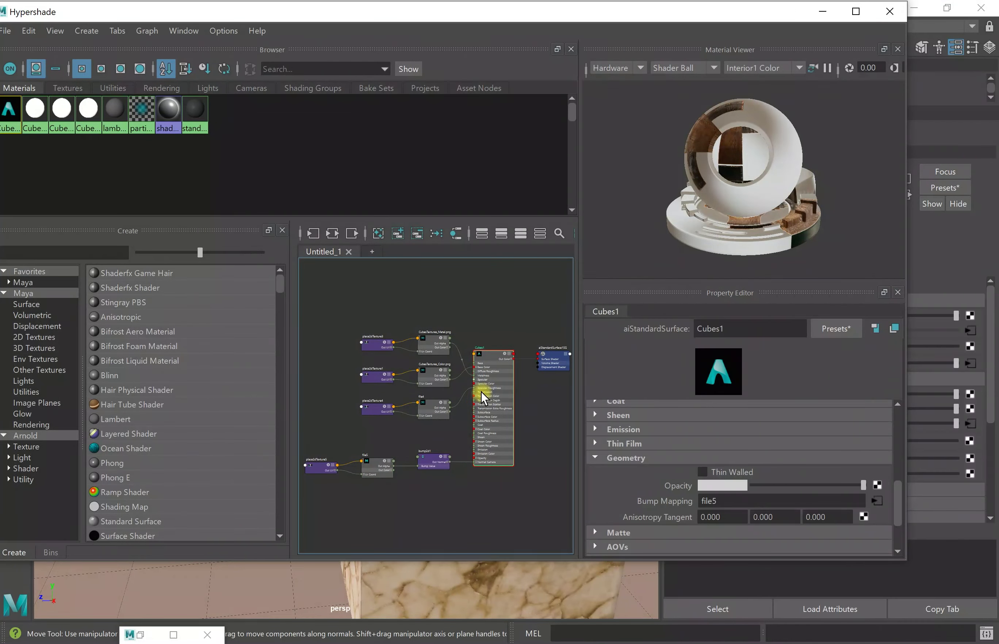
{"action": "left_click", "coordinate": [435, 462]}
{"action": "left_click_drag", "start_coordinate": [831, 400], "coordinate": [951, 367]}
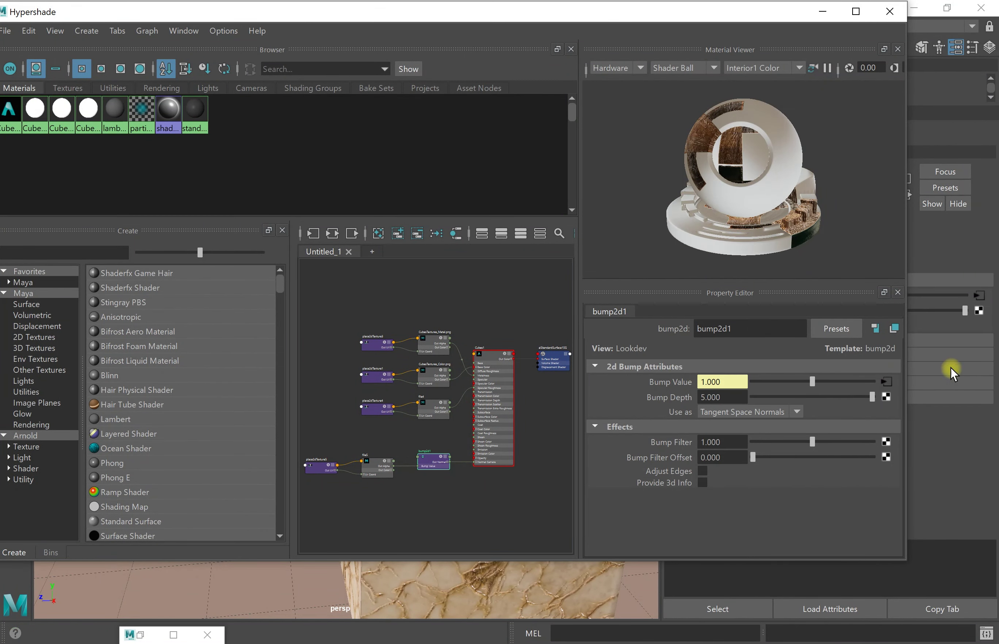
{"action": "left_click", "coordinate": [830, 14]}
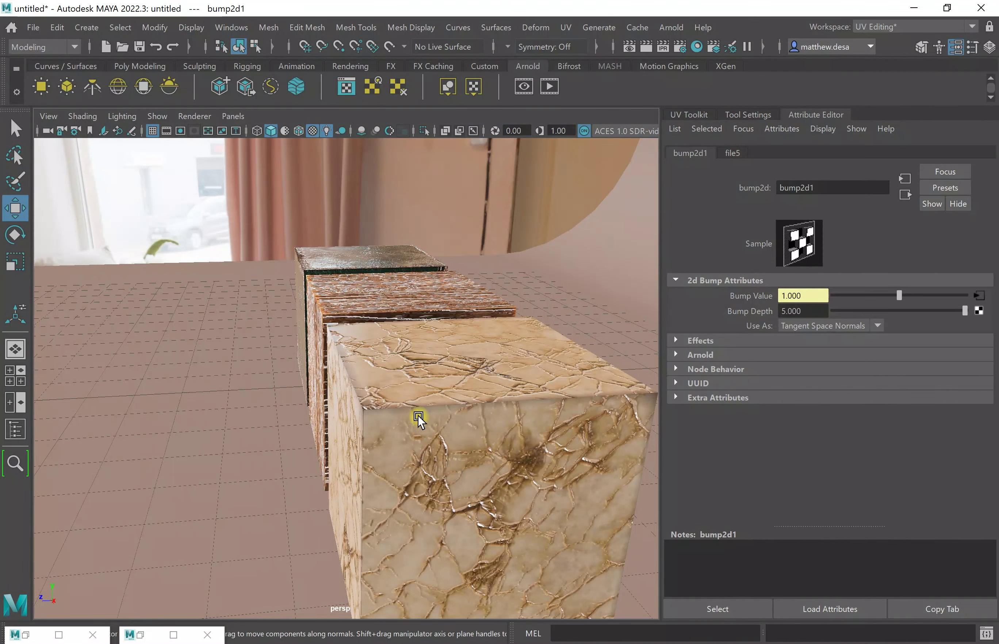
- Orbit to look down on the cubes and bring the Arnold RenderView back
{"action": "mouse_move", "coordinate": [417, 415]}
{"action": "left_mouse_down", "text": "alt"}
{"action": "mouse_move", "coordinate": [443, 428]}
{"action": "mouse_move", "coordinate": [488, 417]}
{"action": "mouse_move", "coordinate": [410, 401]}
{"action": "mouse_move", "coordinate": [413, 409]}
{"action": "left_mouse_up", "text": "alt"}
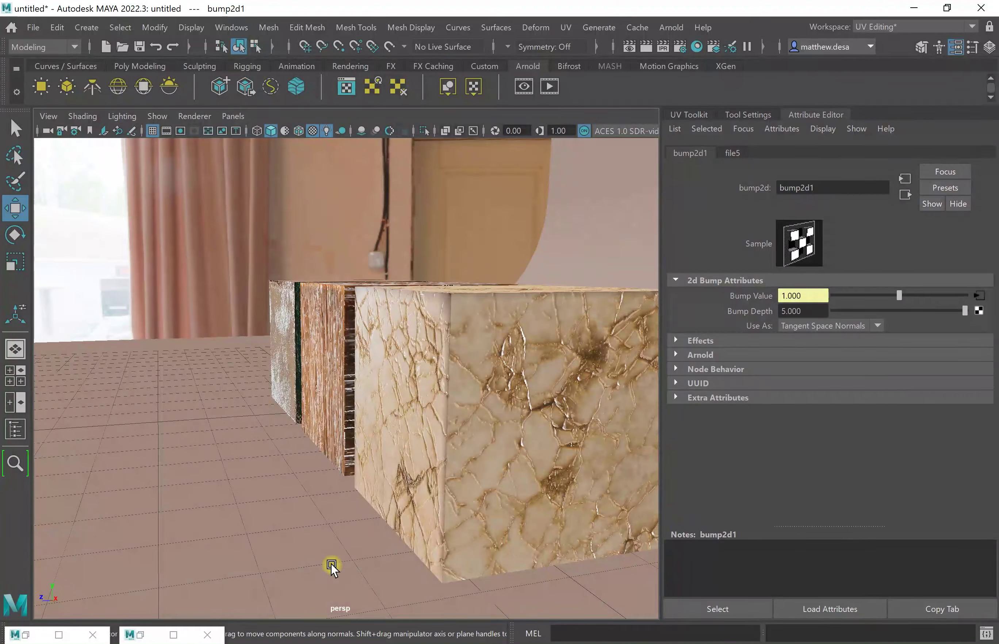
{"action": "left_click", "coordinate": [140, 634]}
{"action": "left_click", "coordinate": [140, 635]}
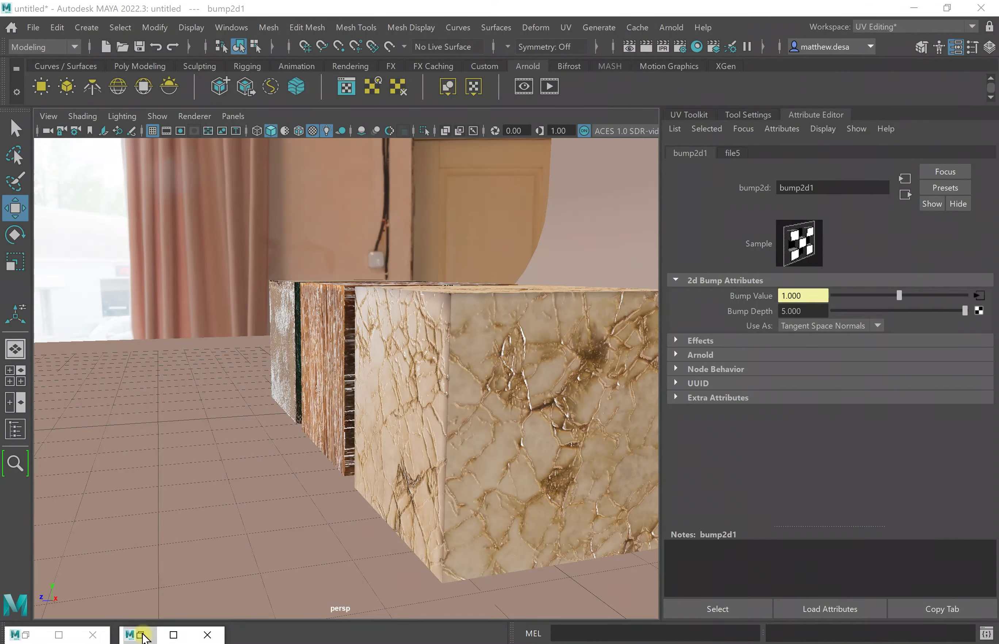
{"action": "double_click", "coordinate": [140, 635]}
- Restart the live render and sweep Bump Depth from -5.000 up to 1.444 to compare
{"action": "left_click", "coordinate": [635, 44]}
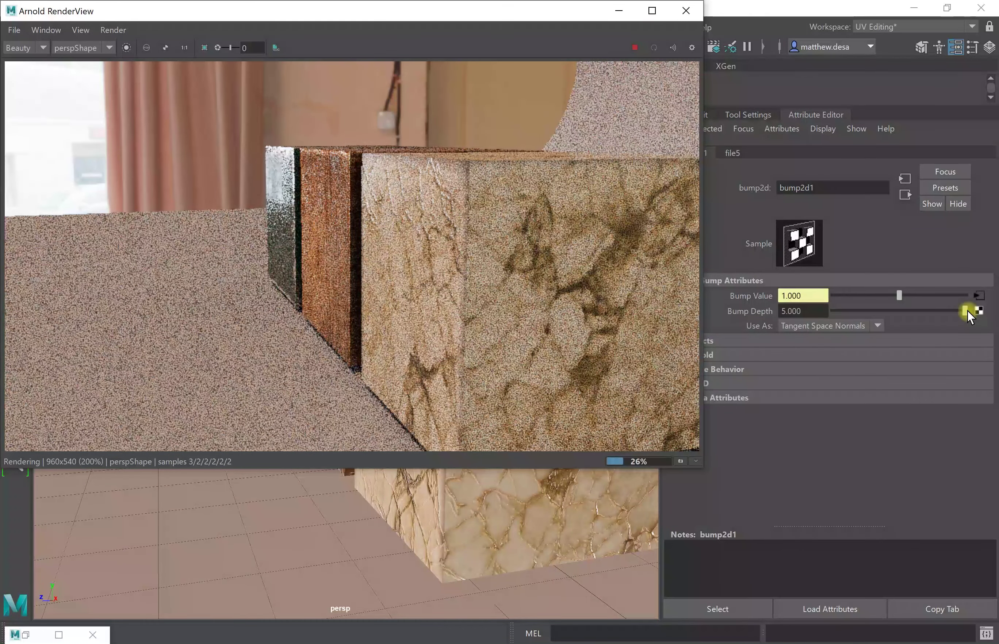
{"action": "left_click_drag", "start_coordinate": [572, 499], "coordinate": [530, 502], "text": "alt"}
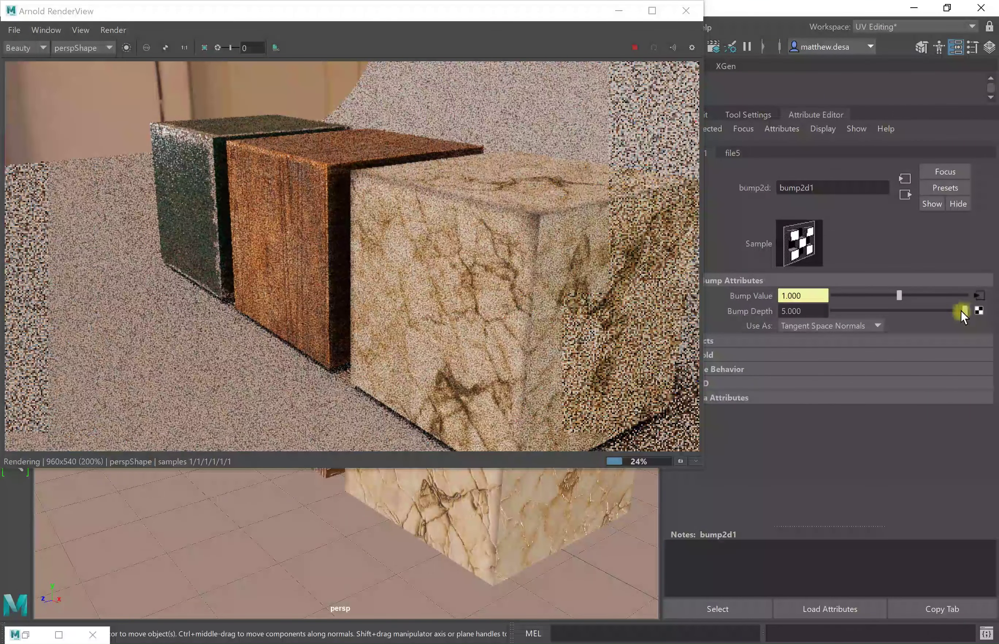
{"action": "left_click_drag", "start_coordinate": [962, 314], "coordinate": [602, 318]}
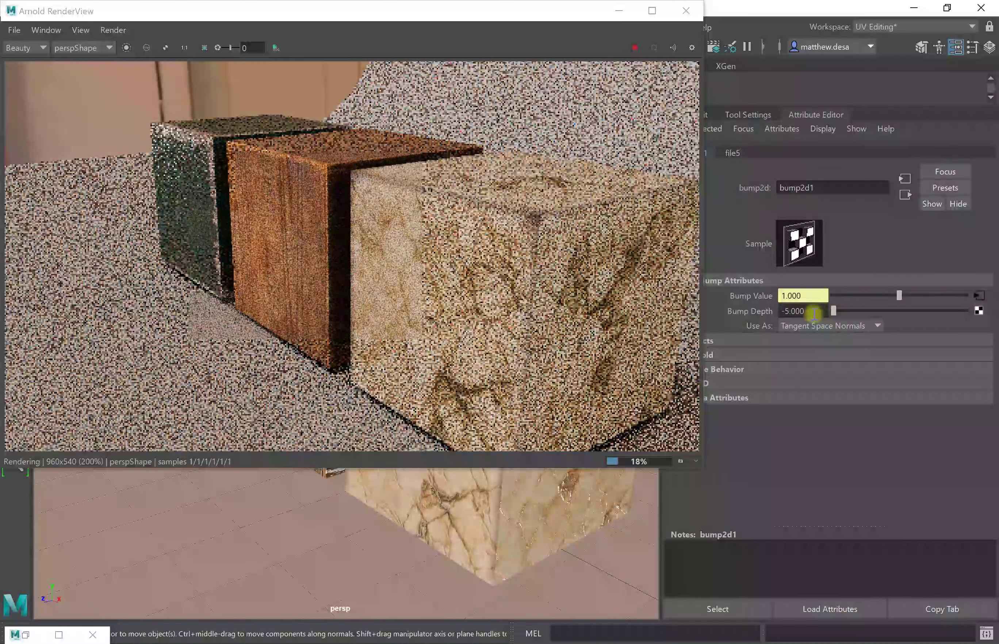
{"action": "double_click", "coordinate": [819, 312]}
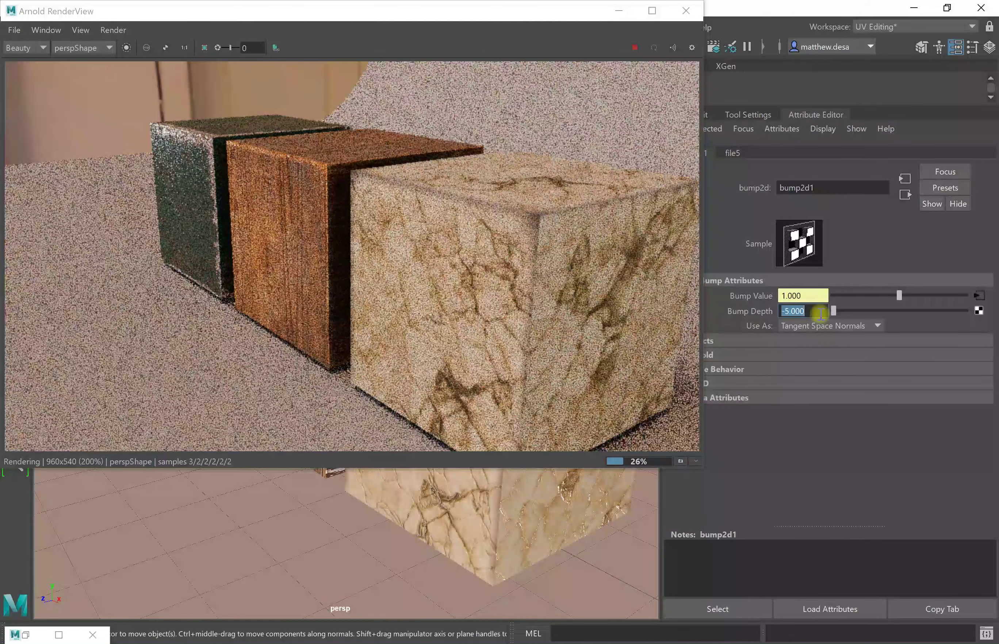
{"action": "left_click_drag", "start_coordinate": [833, 311], "coordinate": [840, 309]}
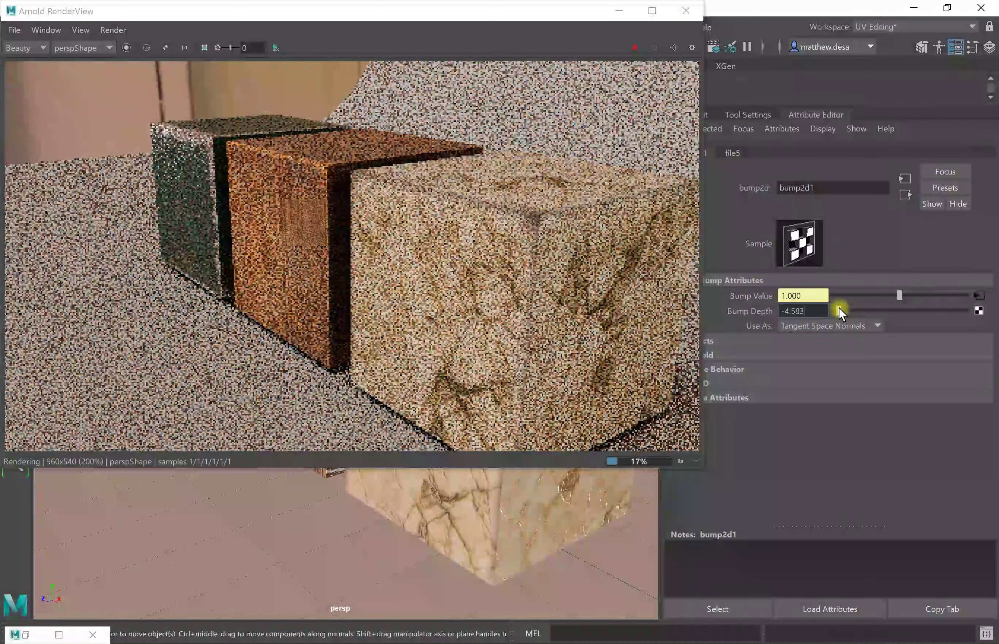
{"action": "left_click_drag", "start_coordinate": [848, 313], "coordinate": [895, 314]}
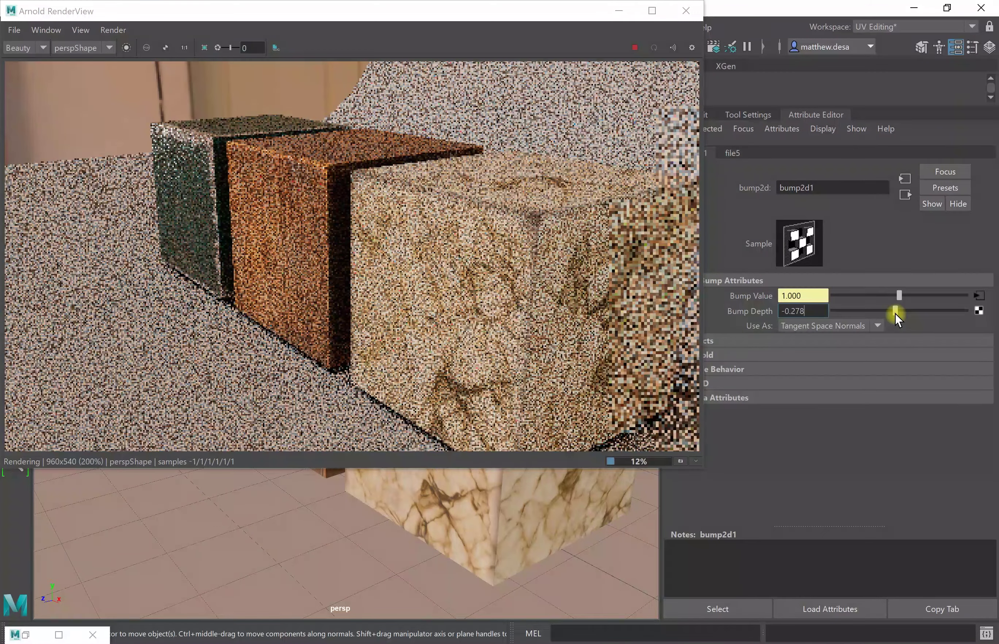
{"action": "left_click_drag", "start_coordinate": [895, 314], "coordinate": [918, 311]}
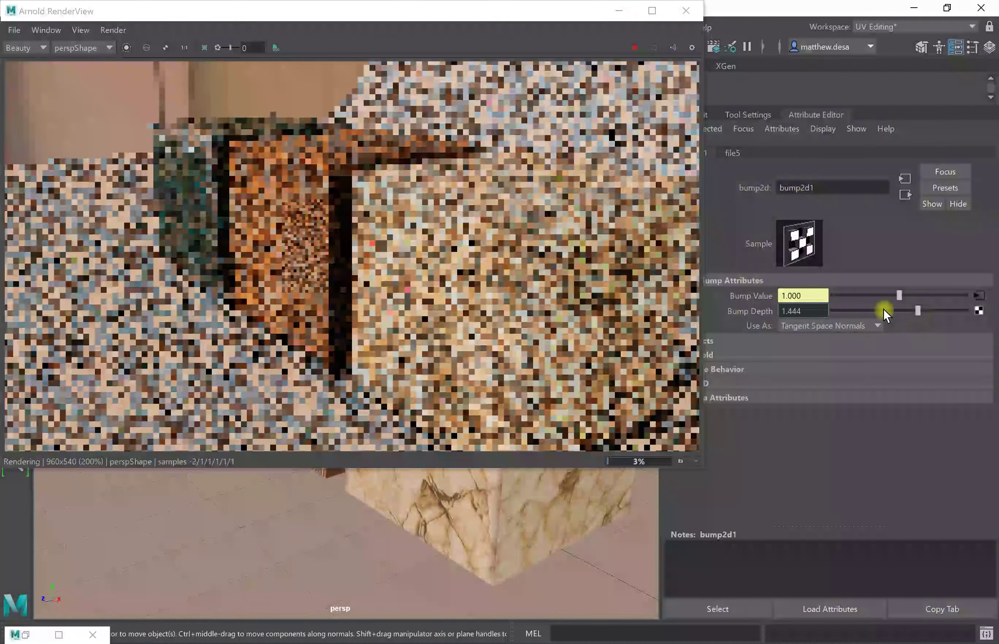
- Set Bump Depth to exactly 1 and bring the render window to the front
{"action": "double_click", "coordinate": [830, 315]}
{"action": "type", "text": "1"}
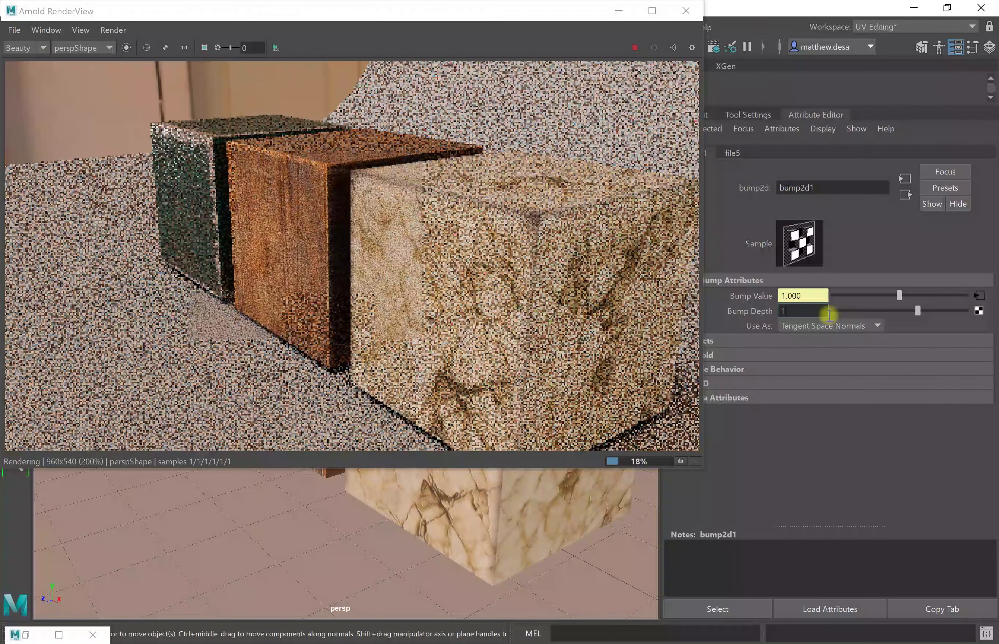
{"action": "key", "text": "Return"}
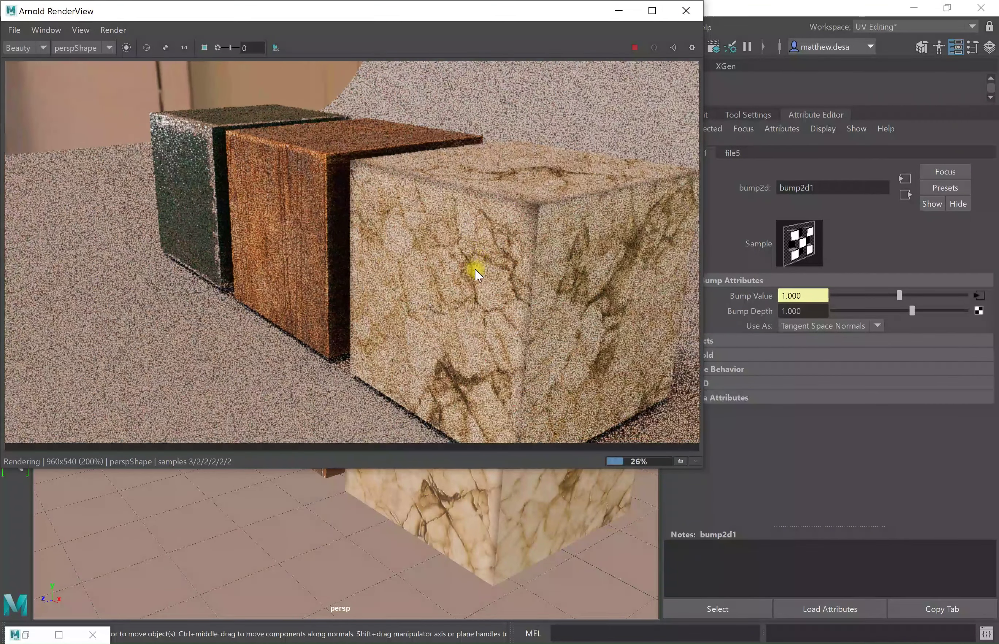
{"action": "scroll", "coordinate": [460, 495], "scroll_direction": "up", "scroll_amount": 5}
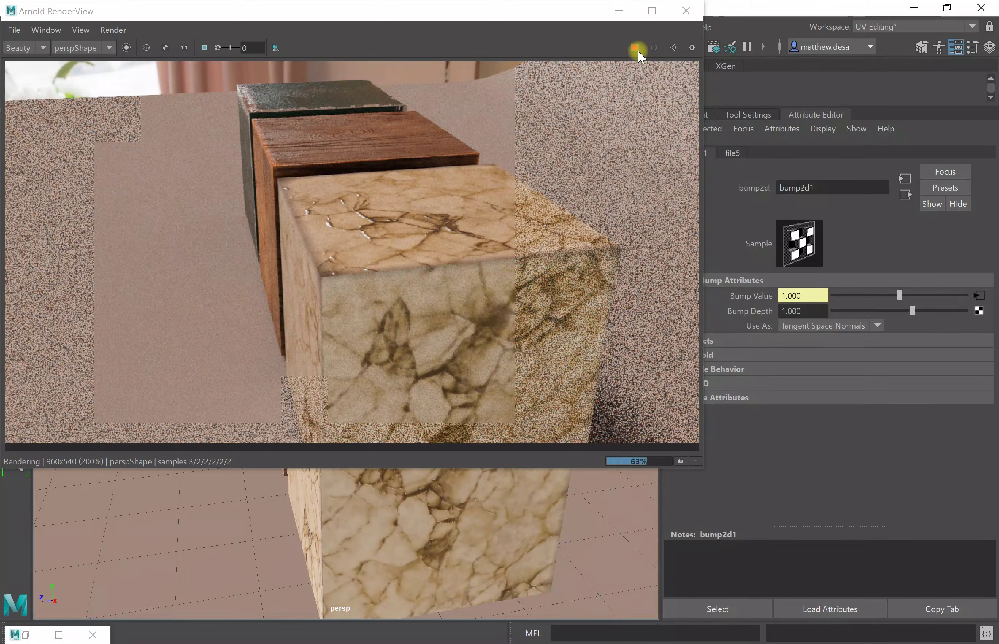
{"action": "left_click", "coordinate": [448, 70]}
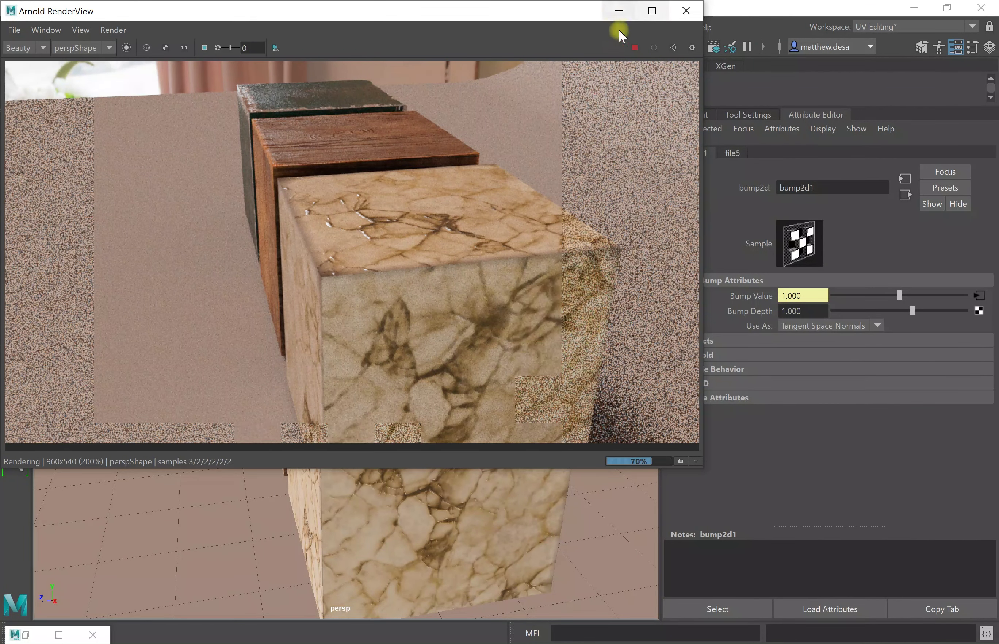
- Stop the render and set aiSkyDomeLight1's camera visibility to 0
{"action": "left_click", "coordinate": [634, 46]}
{"action": "left_click", "coordinate": [622, 12]}
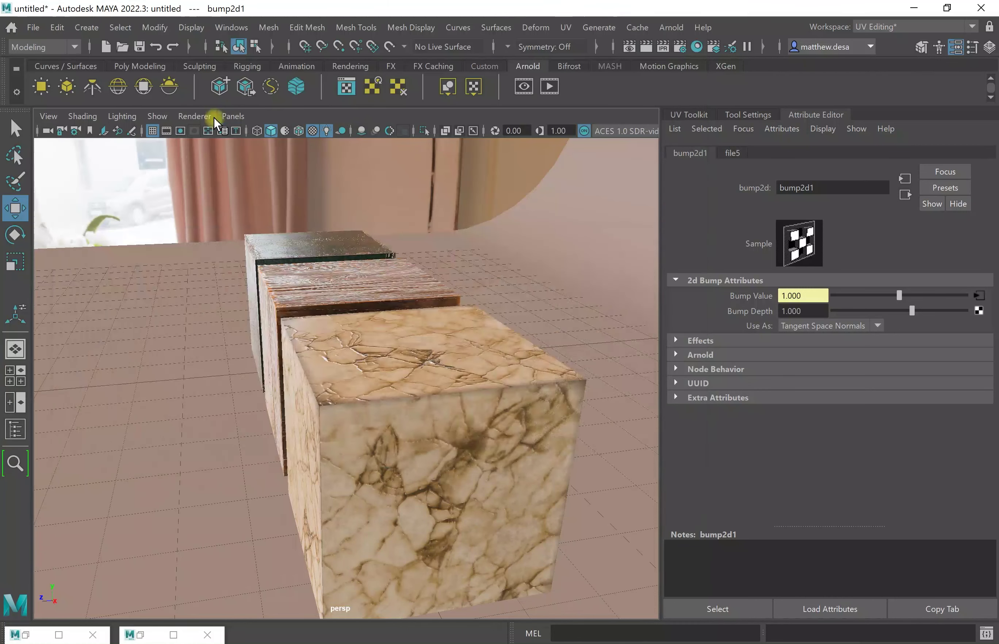
{"action": "left_click", "coordinate": [190, 184]}
{"action": "scroll", "coordinate": [877, 479], "scroll_direction": "down", "scroll_amount": 6}
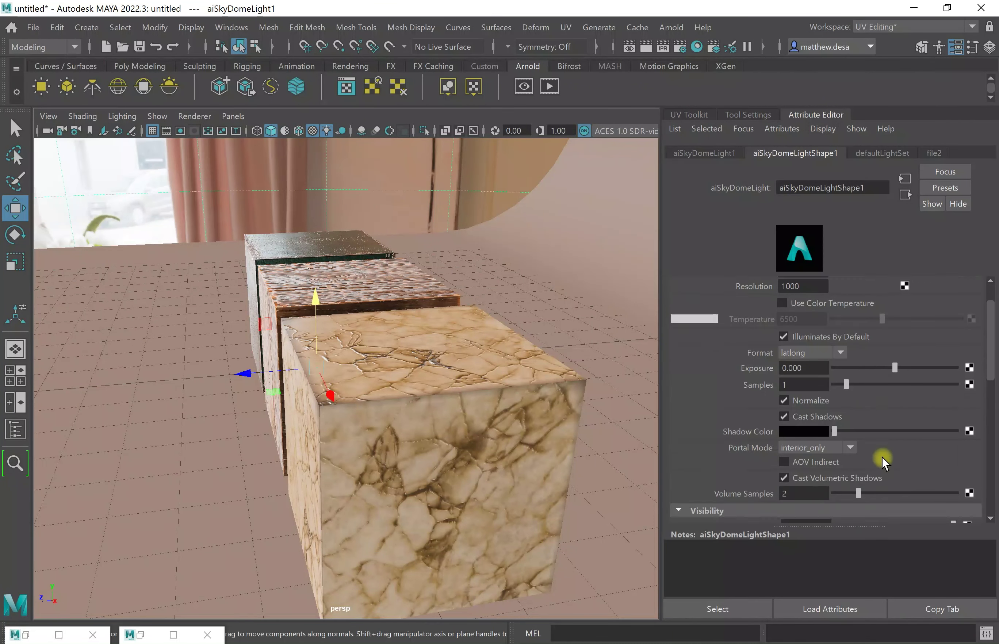
{"action": "left_click_drag", "start_coordinate": [953, 311], "coordinate": [687, 314]}
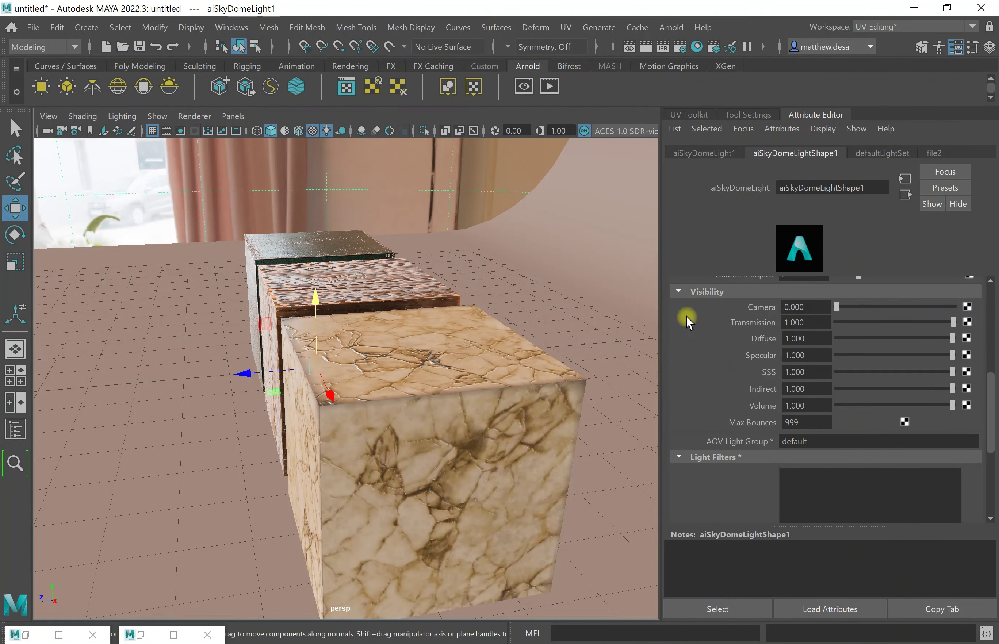
- Delete the pPlane1 backdrop and start a fresh Arnold render
{"action": "left_click", "coordinate": [583, 352]}
{"action": "key", "text": "Delete"}
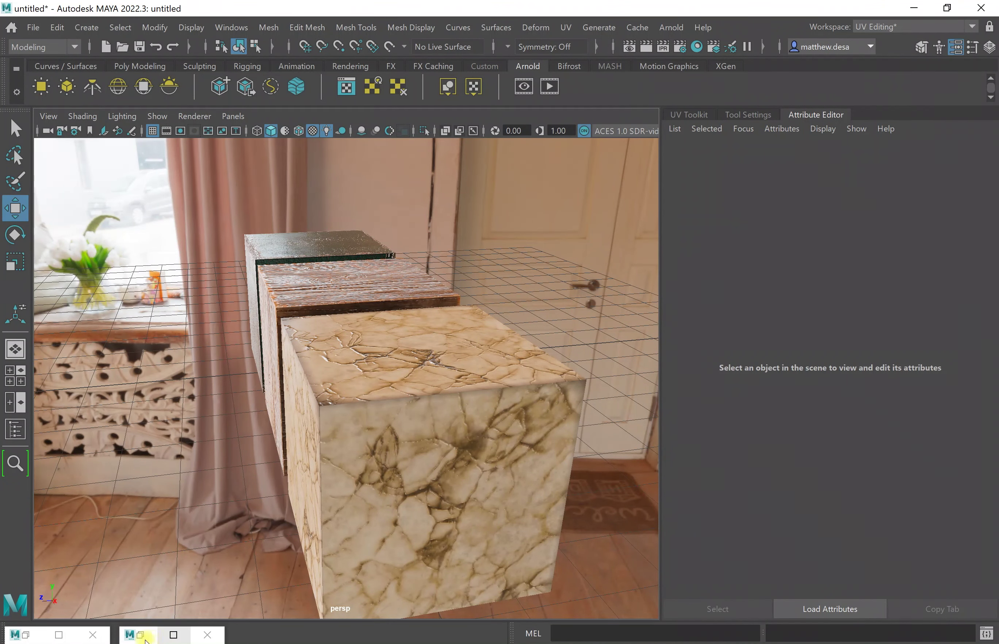
{"action": "left_click", "coordinate": [141, 634]}
{"action": "left_click", "coordinate": [635, 46]}
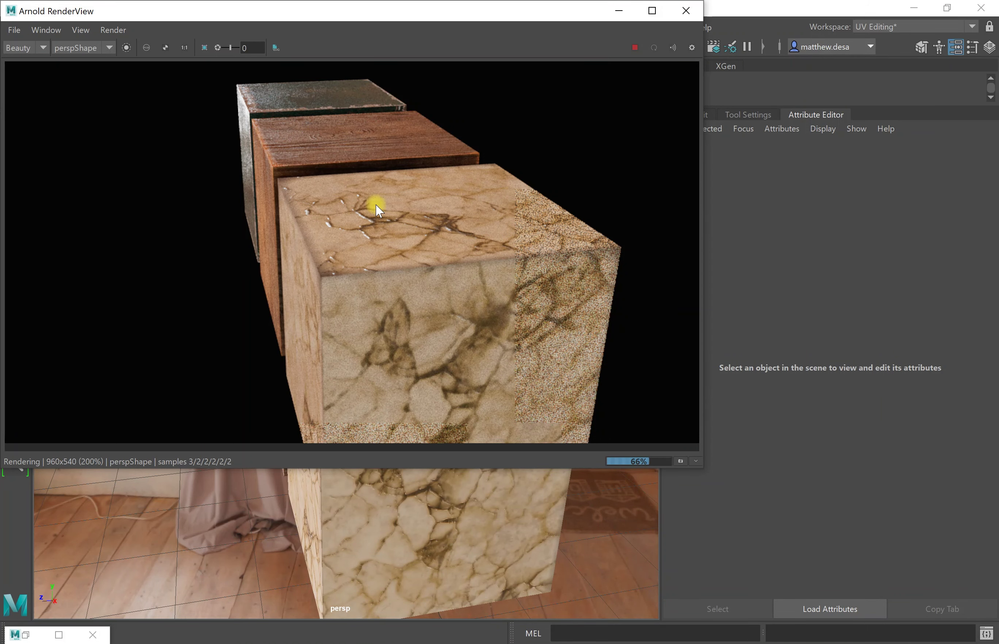
- Orbit the persp camera to the opposite end so the green metal cube sits foremost in the Arnold render
{"action": "left_click_drag", "start_coordinate": [296, 532], "coordinate": [294, 512], "text": "alt"}
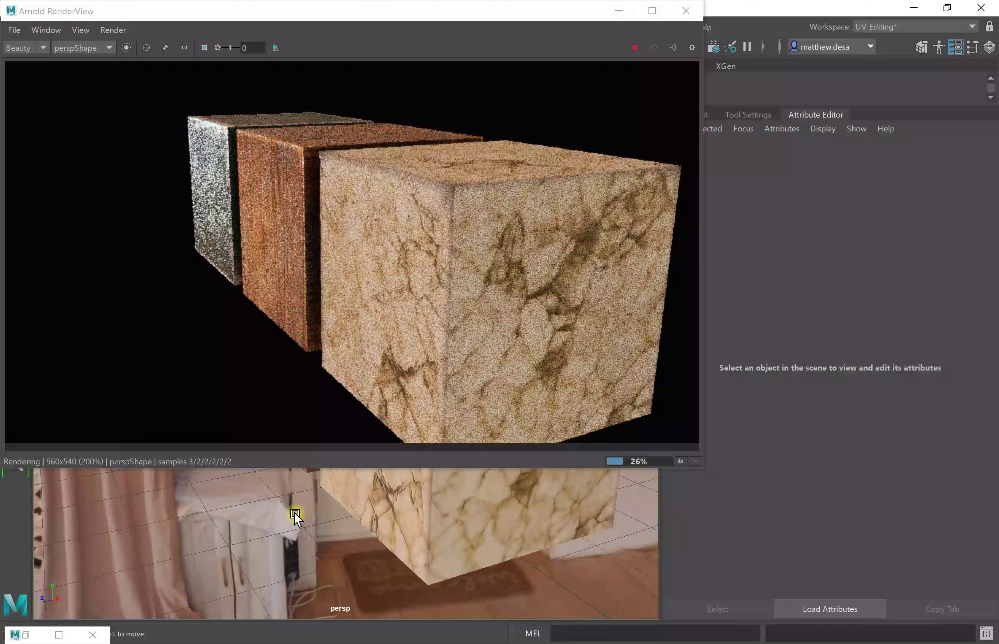
{"action": "left_click_drag", "start_coordinate": [294, 512], "coordinate": [422, 519], "text": "alt"}
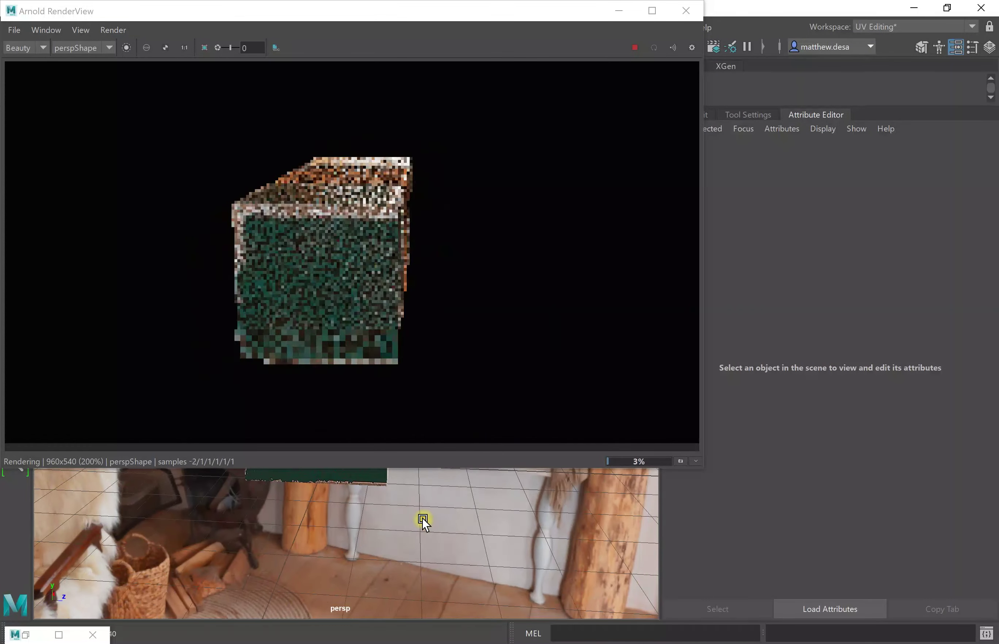
{"action": "left_click_drag", "start_coordinate": [479, 536], "coordinate": [480, 540], "text": "alt"}
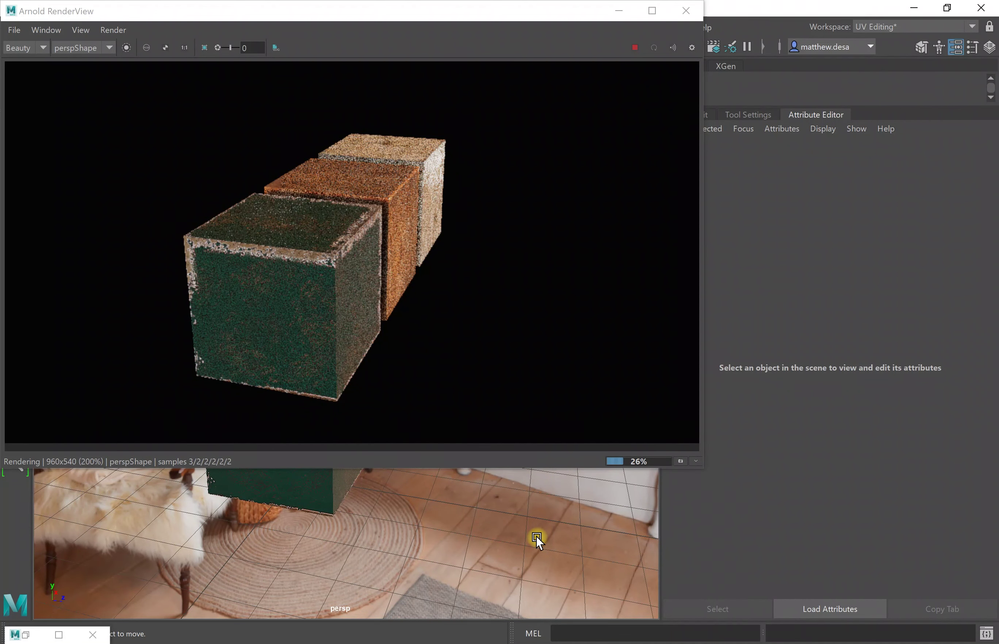